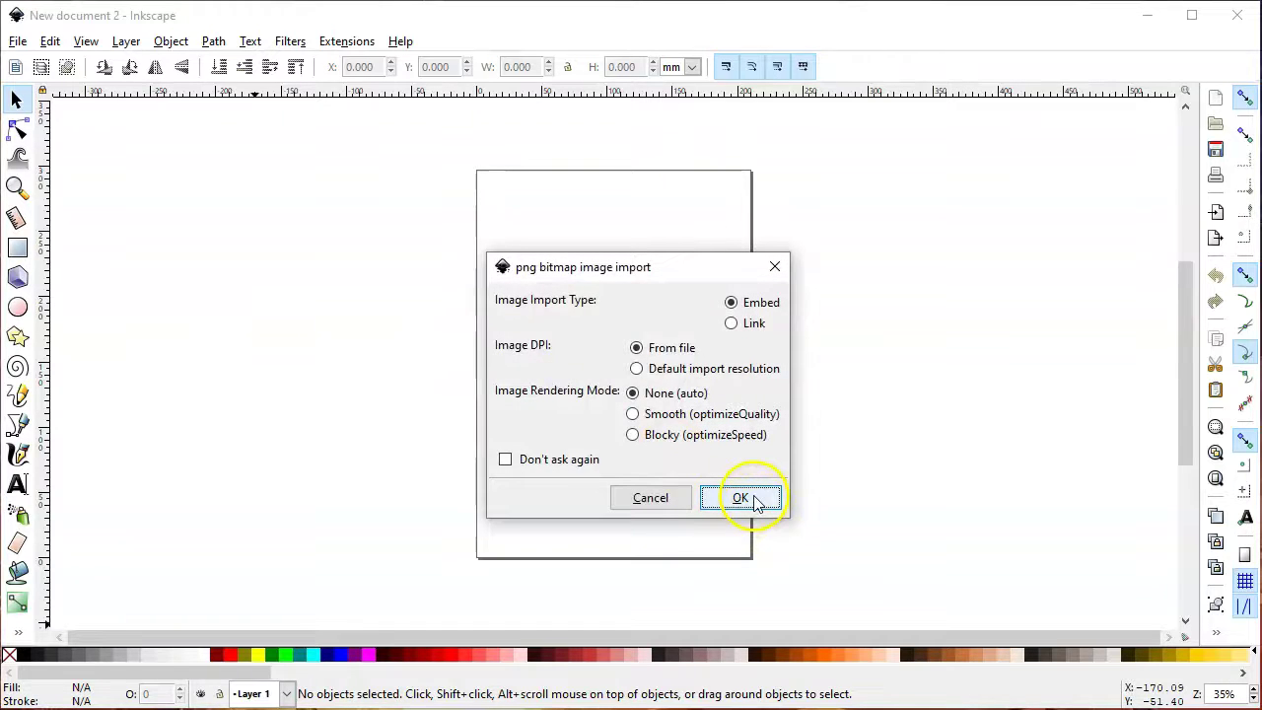
# - Import the PNG character image as an embedded bitmap with file-based DPI and move it onto the page
pyautogui.click(741, 498)
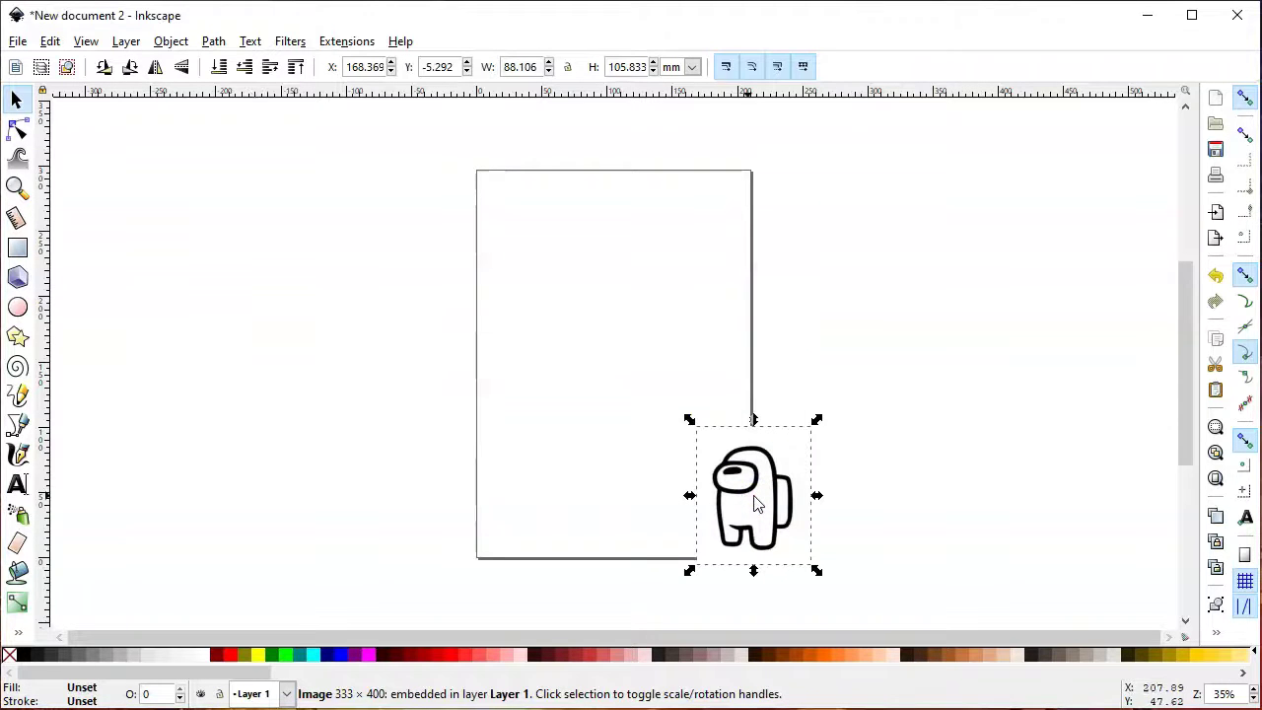
pyautogui.click(760, 490)
pyautogui.moveTo(750, 487); pyautogui.dragTo(636, 397)
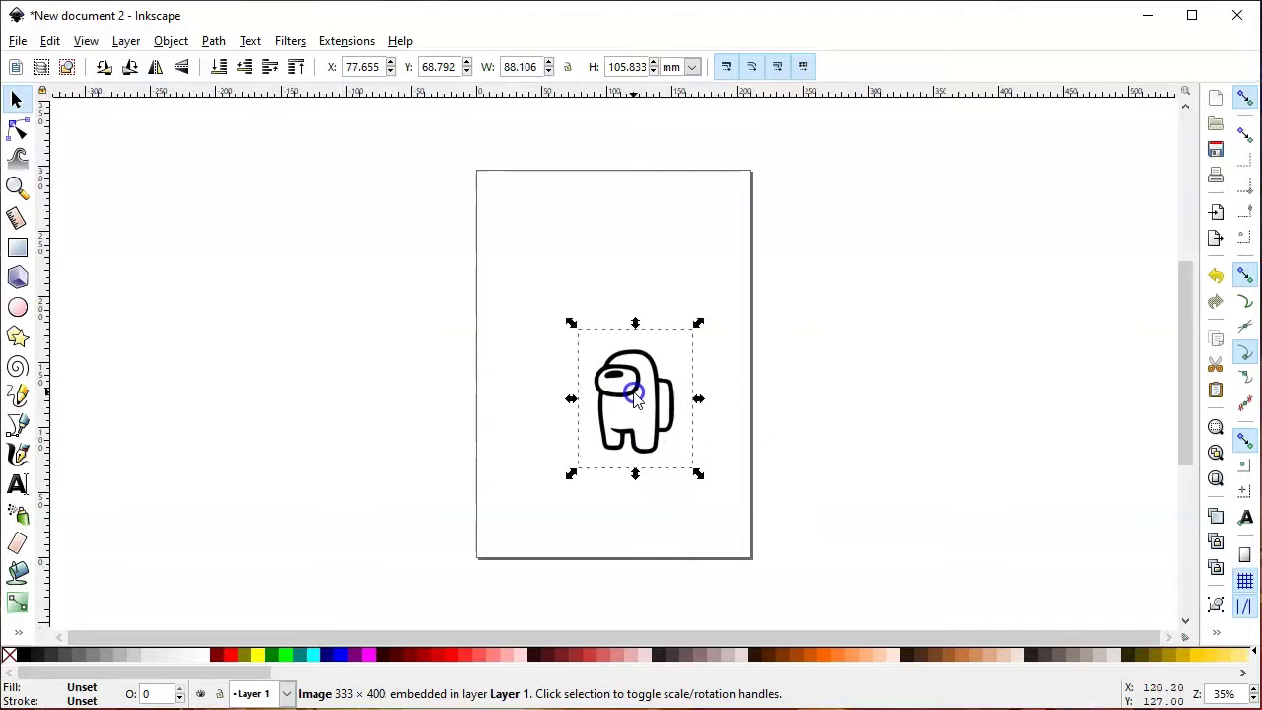
# - Trace the bitmap using brightness steps with 2 scans, smoothing, stacked scans and background removal, and close the trace dialog
pyautogui.click(212, 42)
pyautogui.click(231, 107)
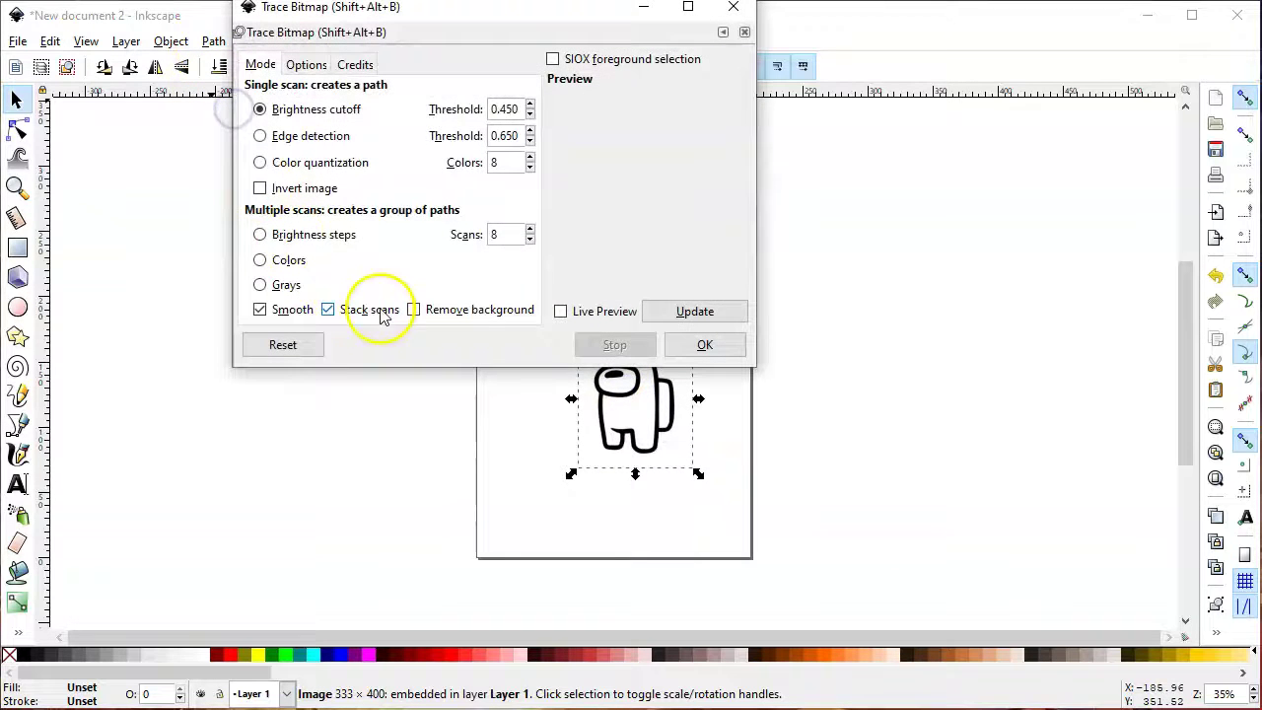
pyautogui.click(261, 234)
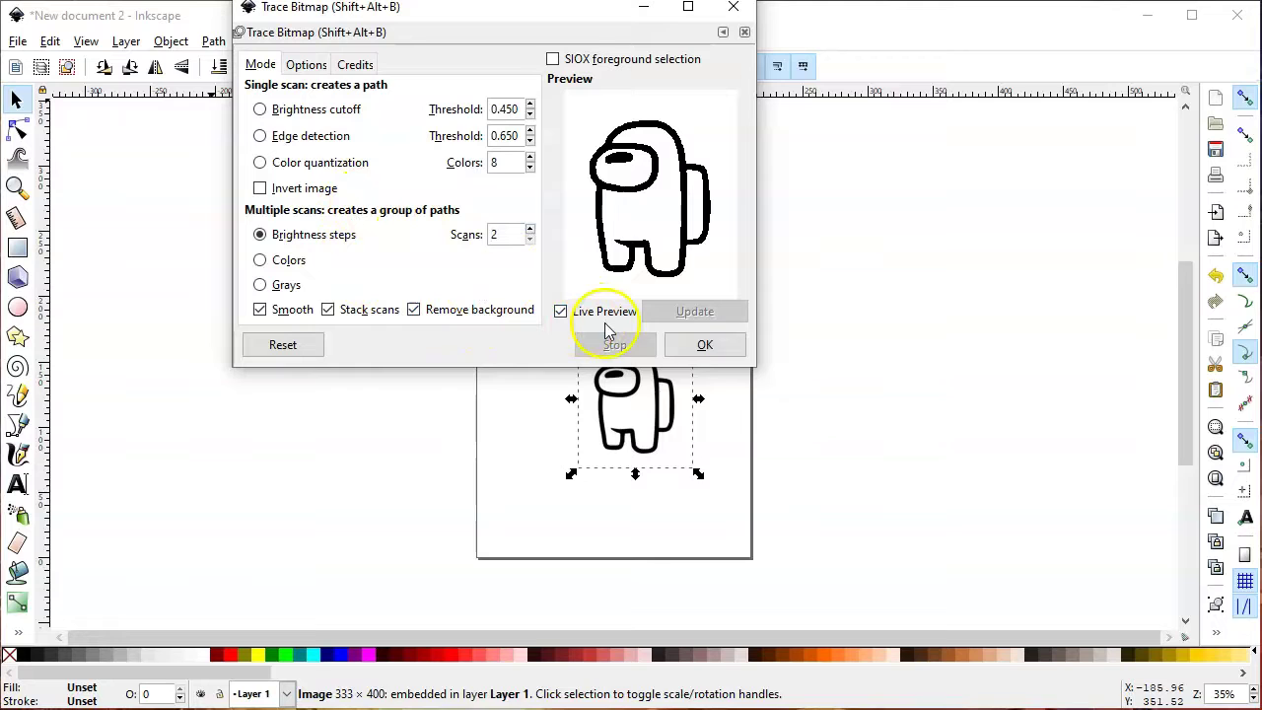
pyautogui.click(680, 343)
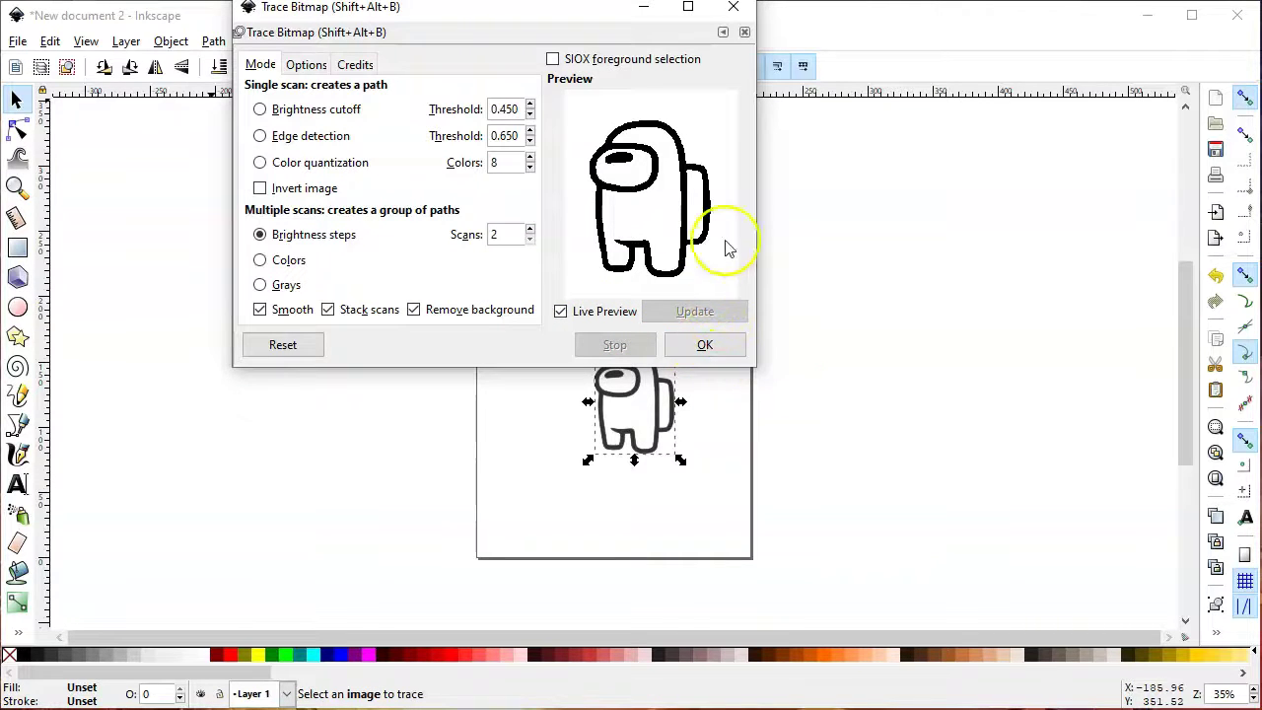
pyautogui.moveTo(599, 20)
pyautogui.mouseDown()
pyautogui.moveTo(631, 33)
pyautogui.moveTo(507, 107)
pyautogui.mouseUp()
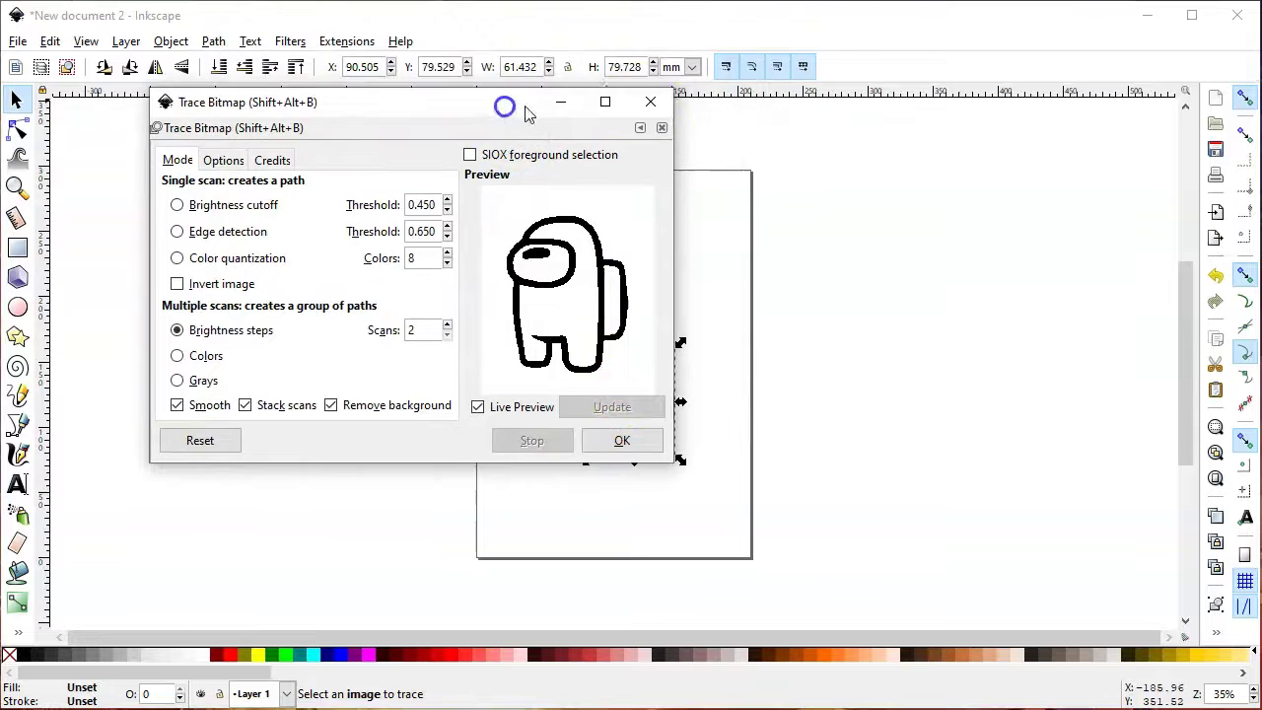
pyautogui.click(643, 102)
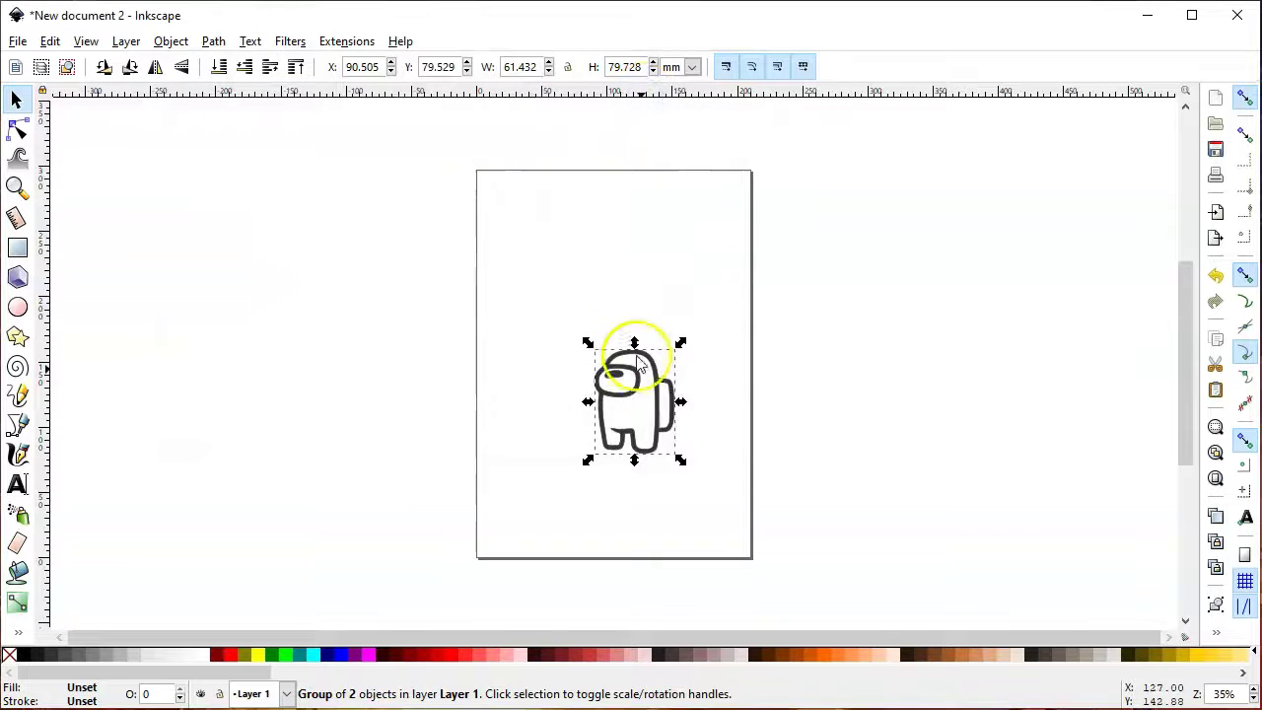
# - Separate the traced outline from the original bitmap and place the two side by side on the page, trace on the left
pyautogui.click(16, 98)
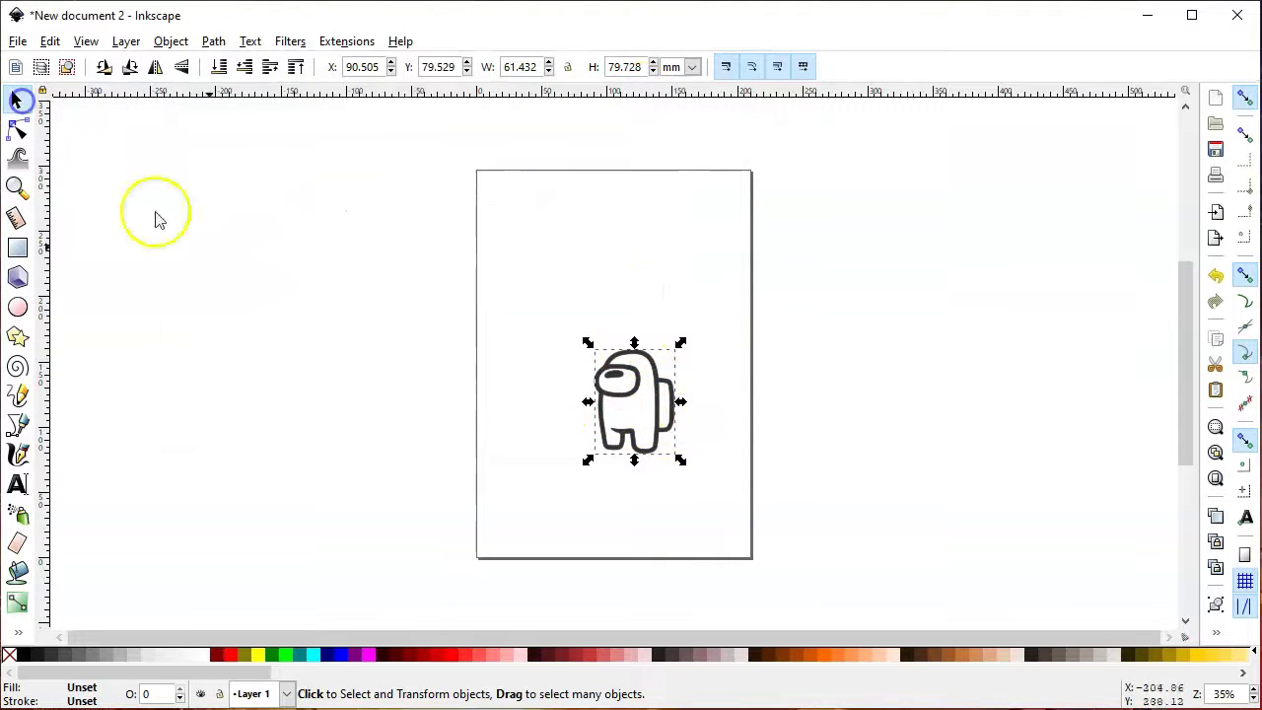
pyautogui.click(639, 408)
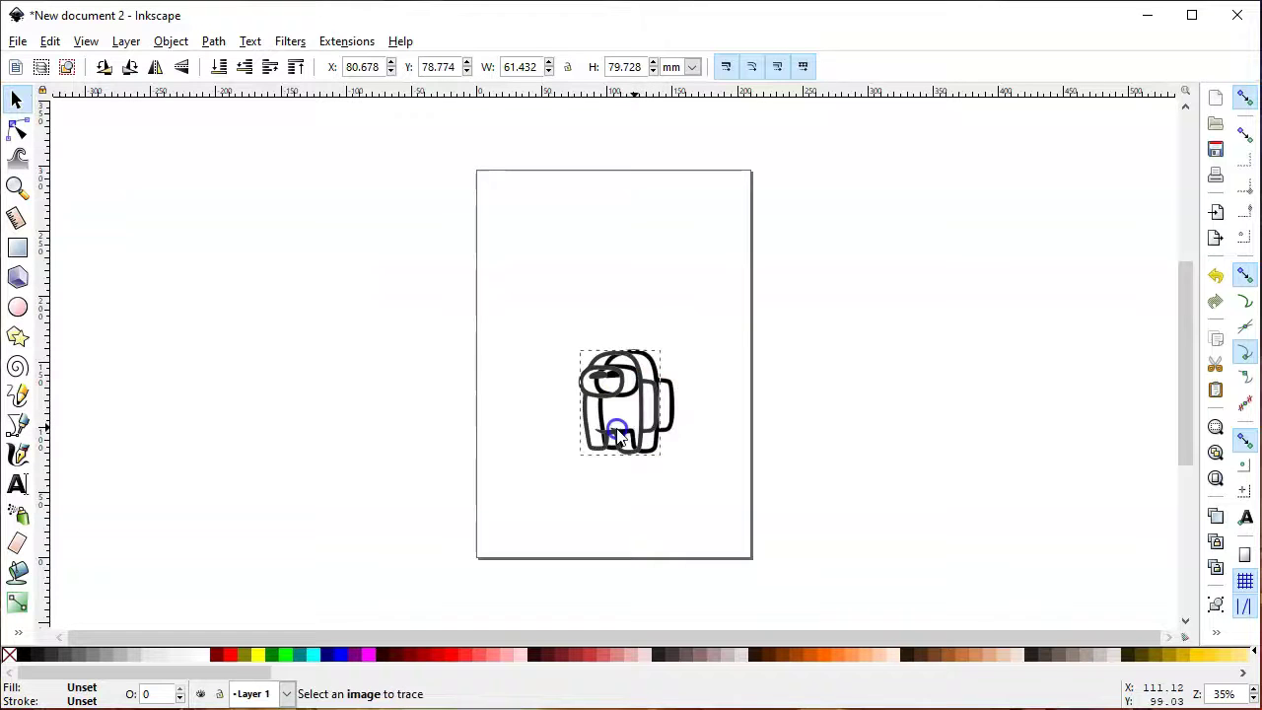
pyautogui.moveTo(639, 434); pyautogui.dragTo(428, 438)
pyautogui.click(604, 417)
pyautogui.moveTo(605, 417); pyautogui.dragTo(727, 415)
pyautogui.click(512, 406)
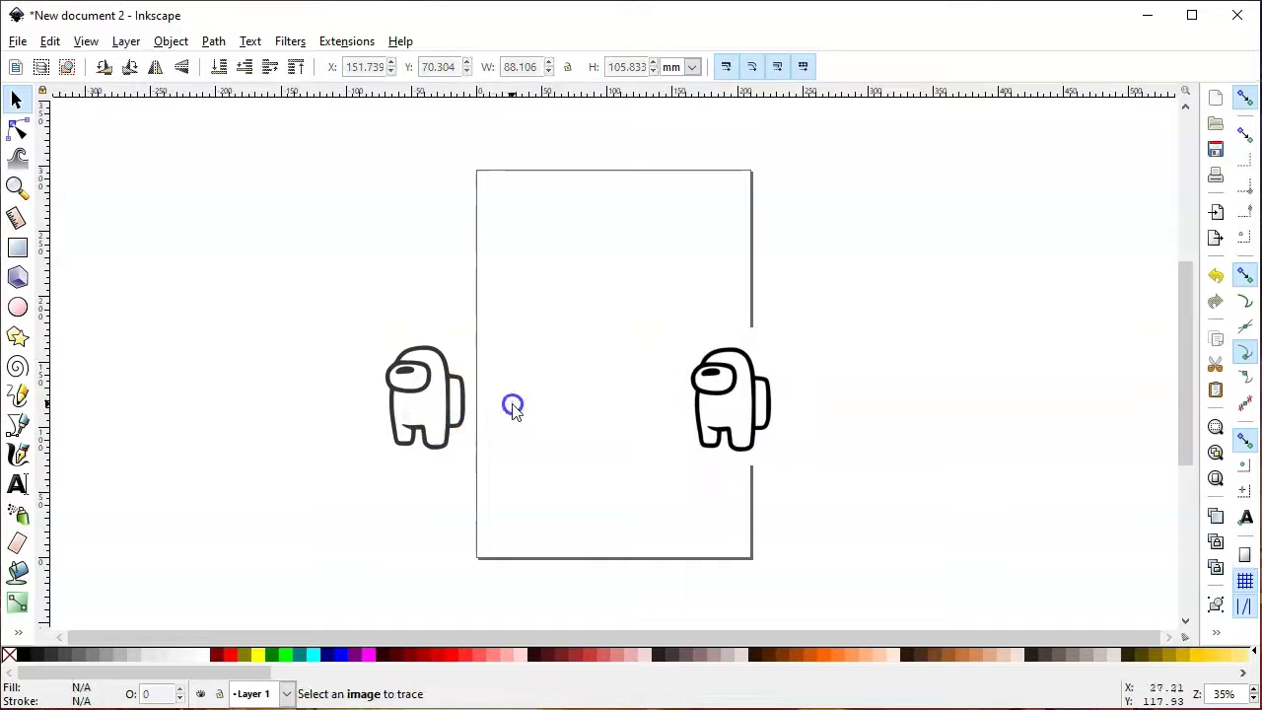
pyautogui.click(445, 407)
pyautogui.moveTo(444, 407); pyautogui.dragTo(568, 404)
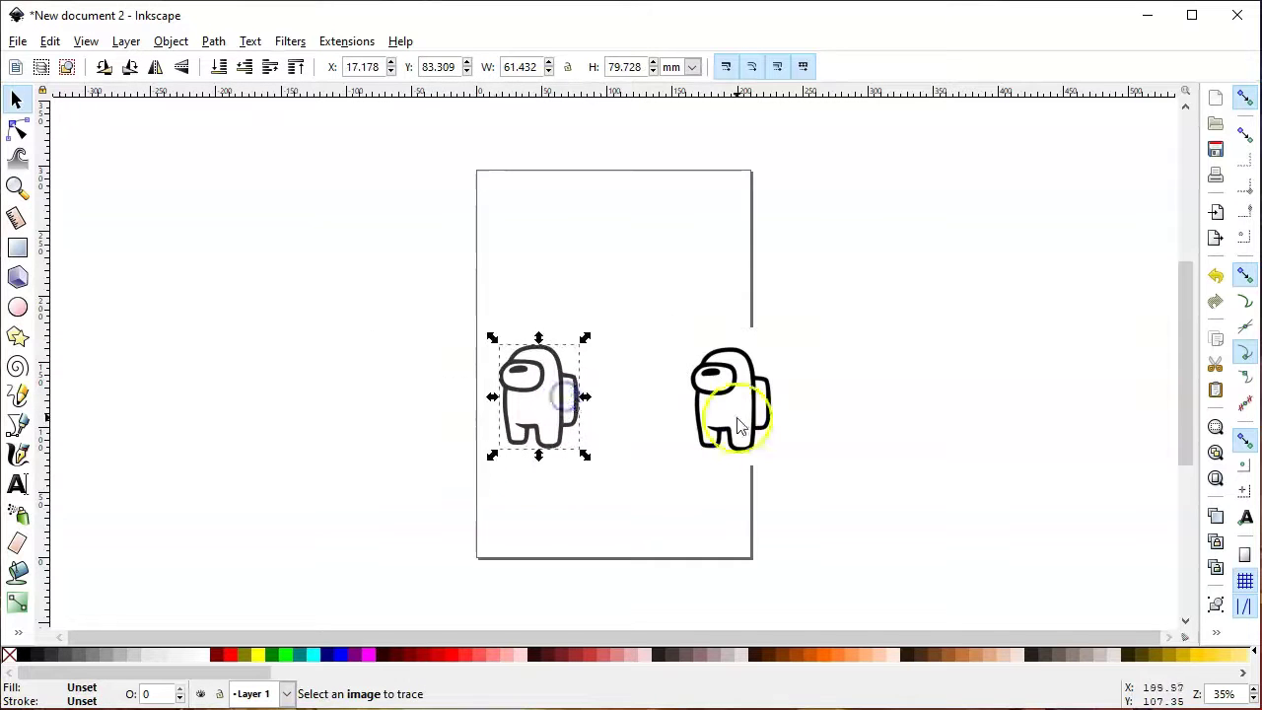
pyautogui.moveTo(737, 426); pyautogui.dragTo(681, 419)
# - Examine the traced outline and the original bitmap with the node editing tool to tell which one has editable nodes
pyautogui.click(535, 412)
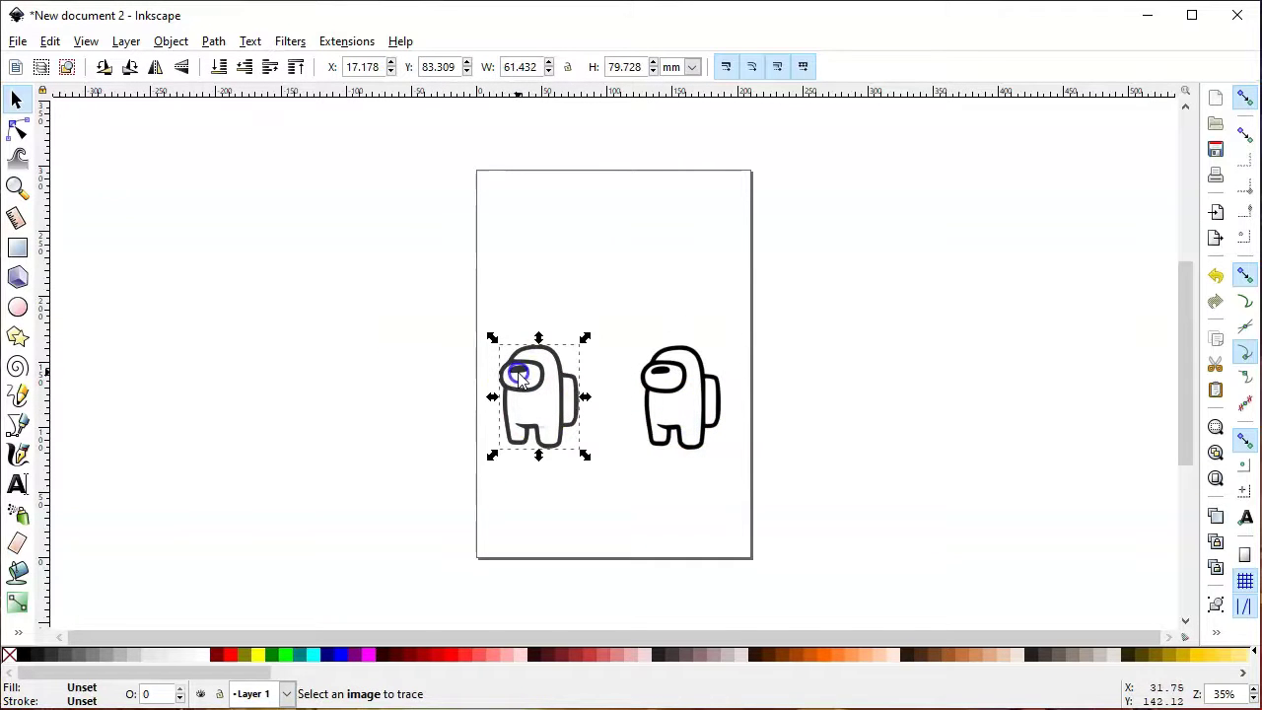
pyautogui.click(17, 129)
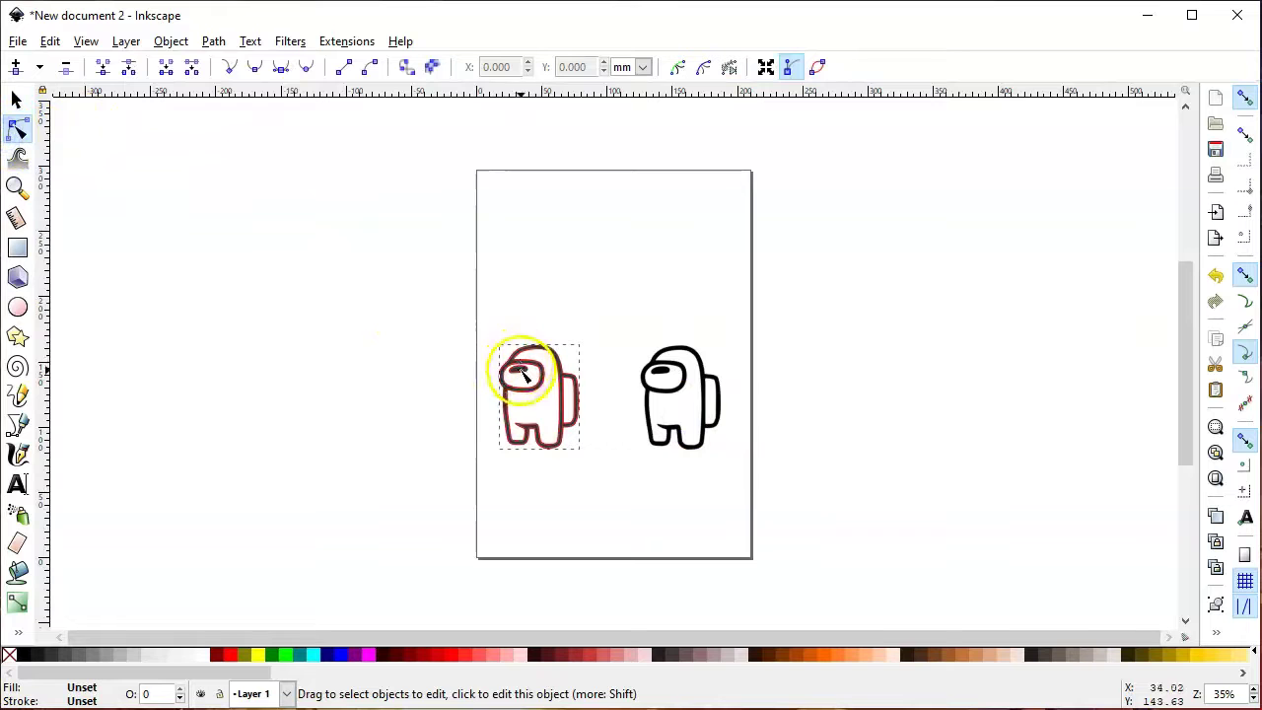
pyautogui.click(515, 374)
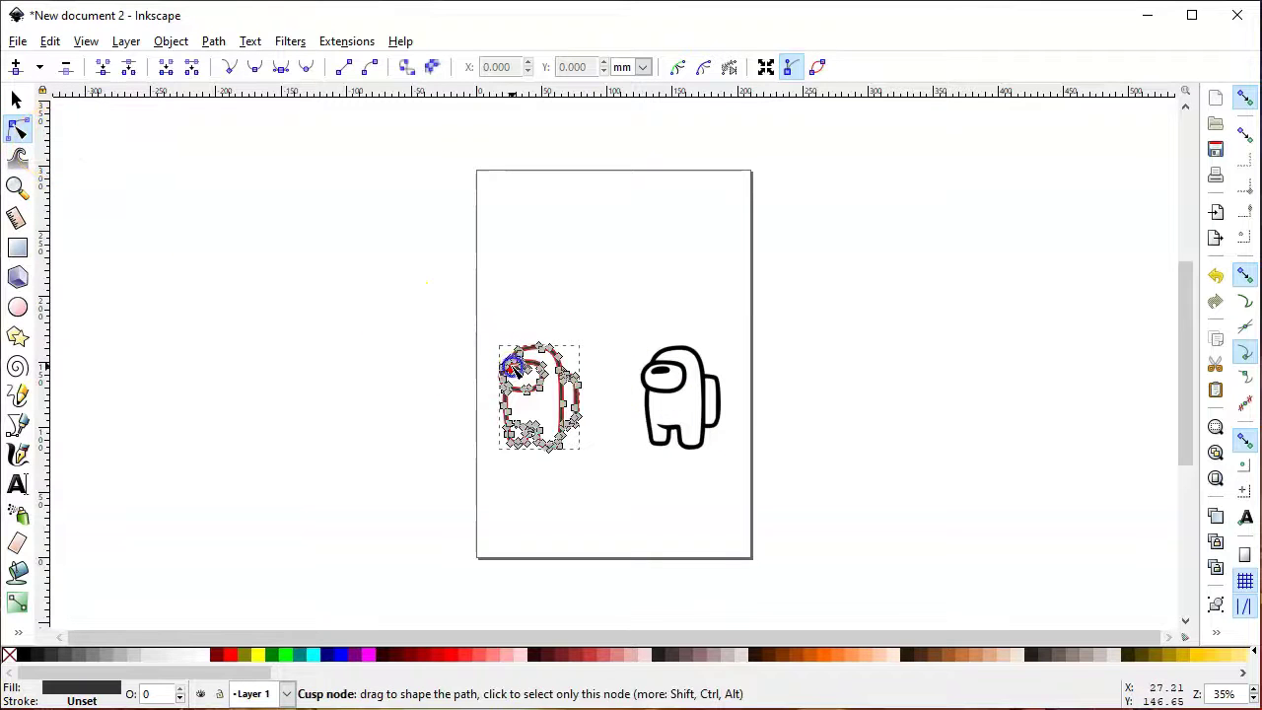
pyautogui.click(16, 100)
pyautogui.click(580, 318)
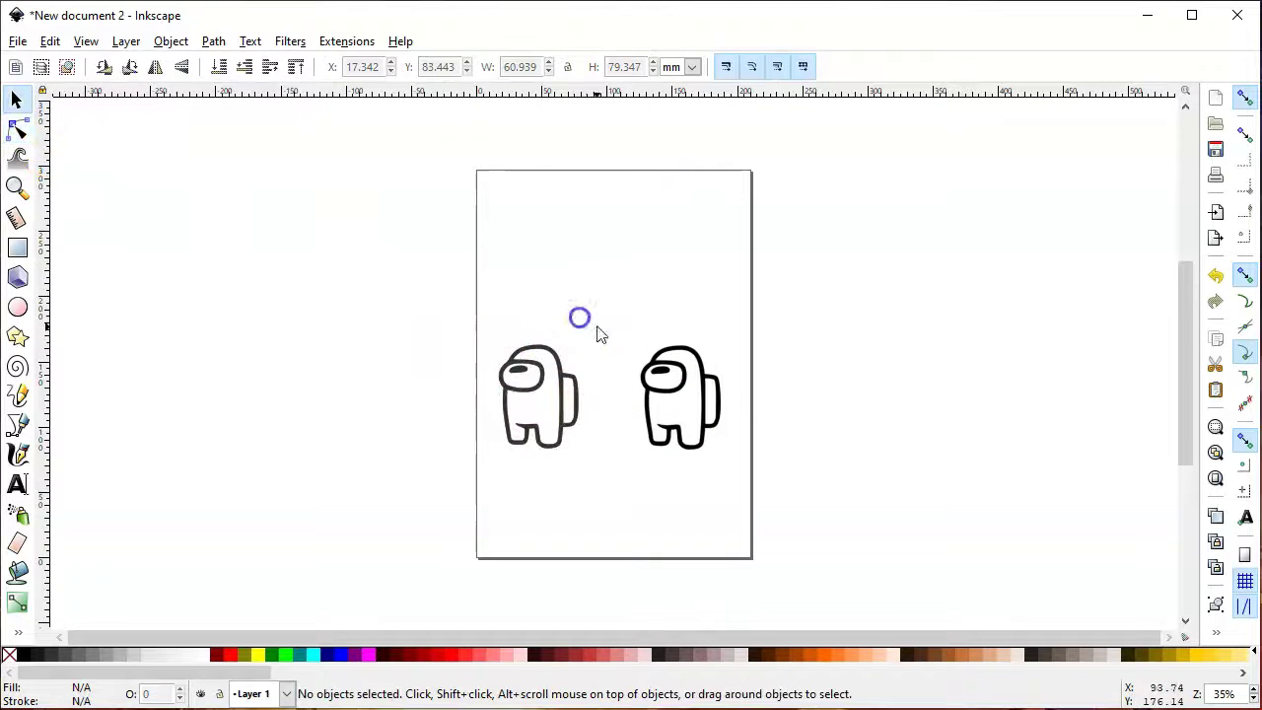
pyautogui.click(649, 392)
pyautogui.click(18, 132)
pyautogui.click(677, 367)
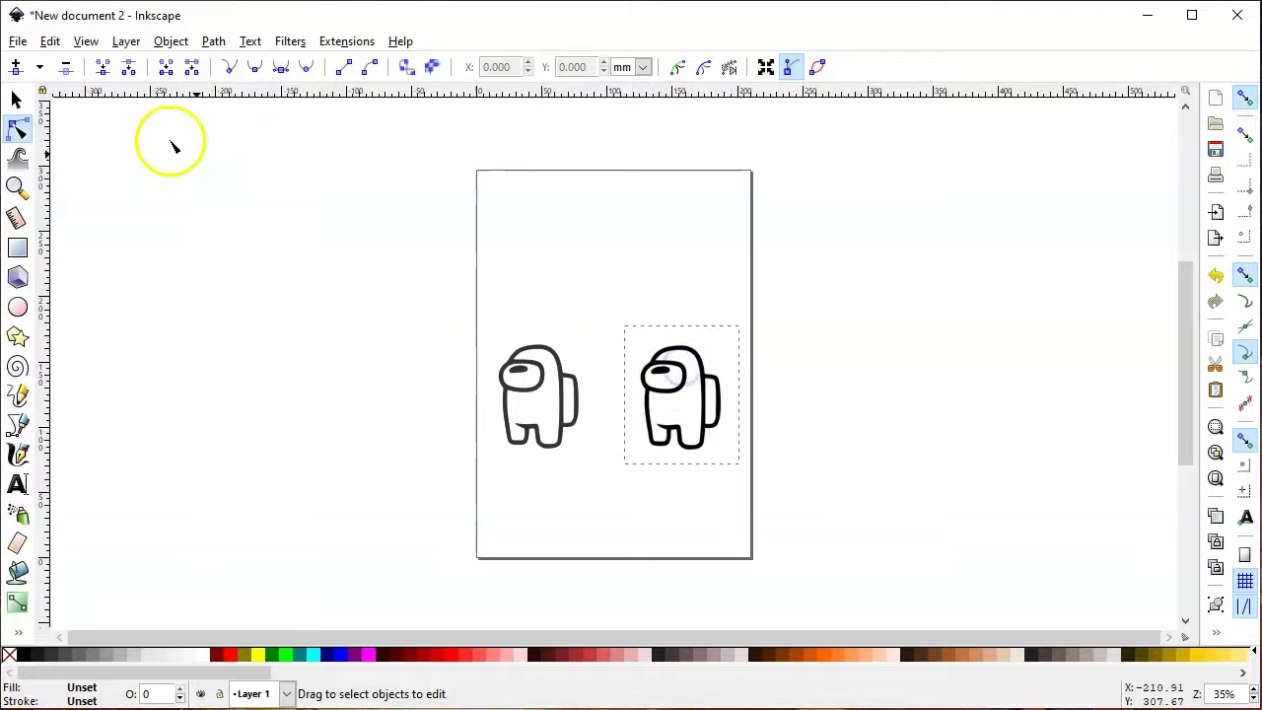
# - Delete the original bitmap image, keeping only the traced outline
pyautogui.click(16, 100)
pyautogui.click(648, 373)
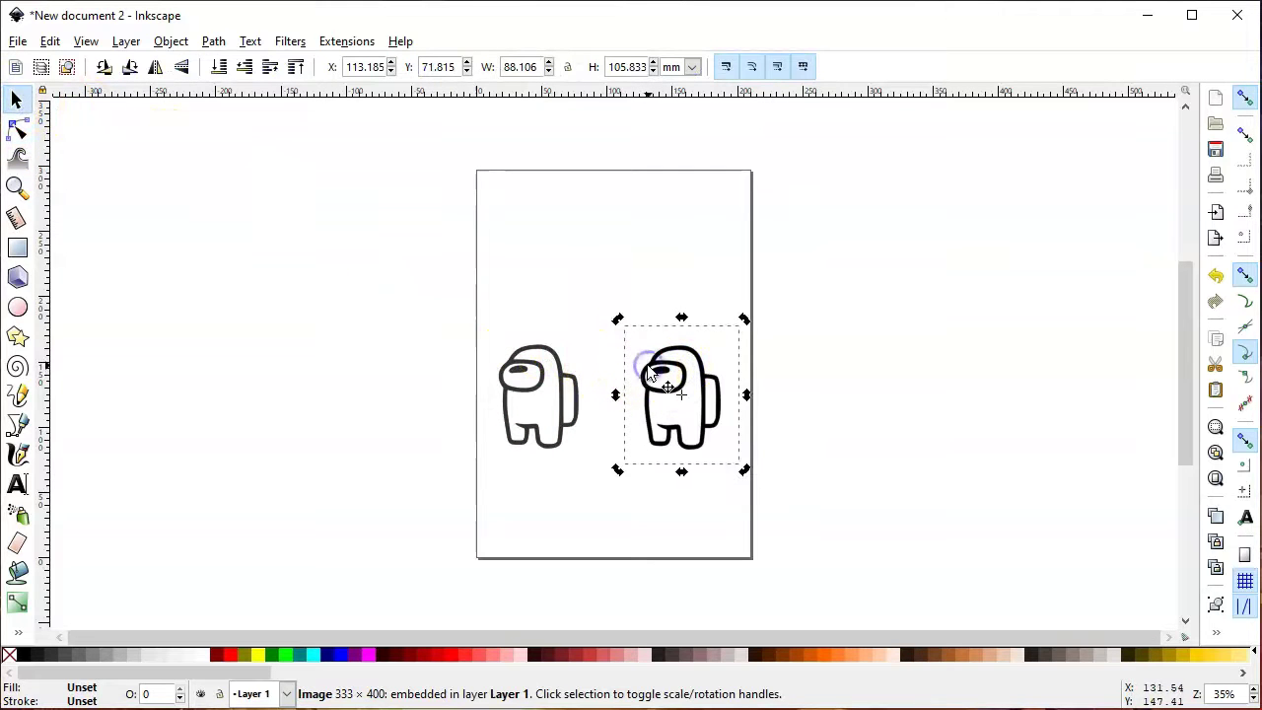
pyautogui.press('Delete')
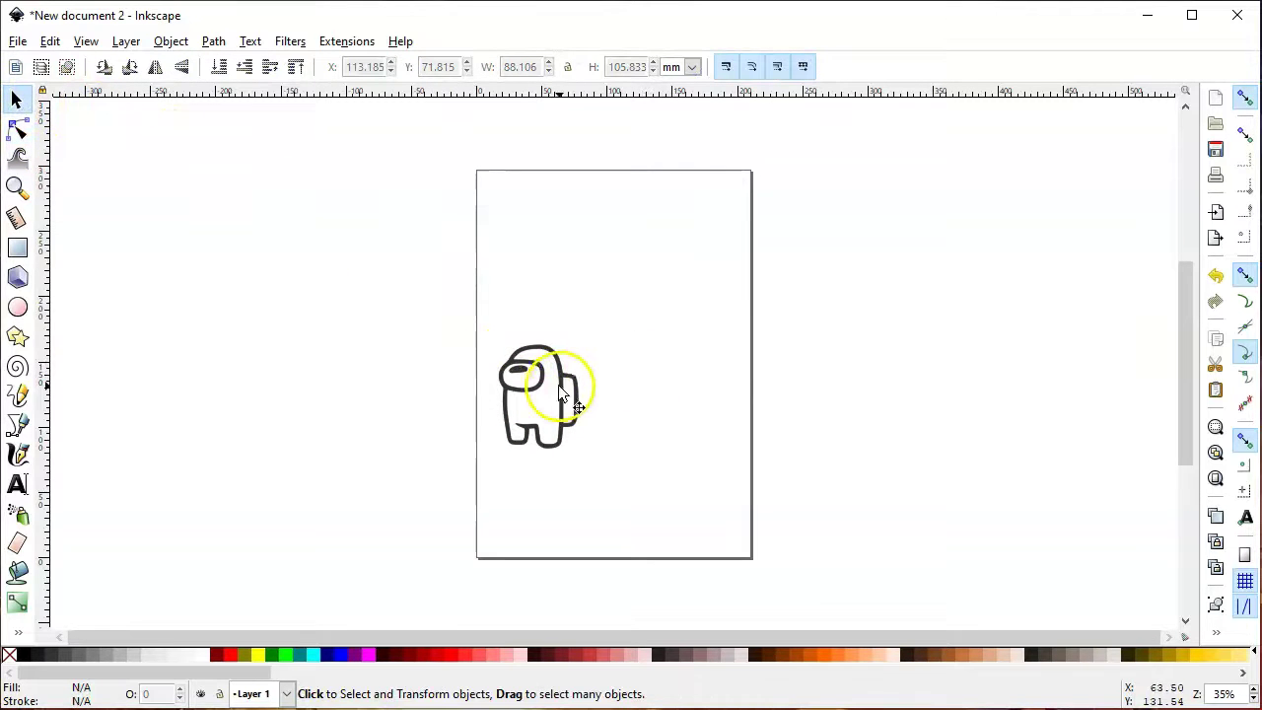
# - Move the traced outline to the lower middle of the page and set its height to 30 mm with proportions locked
pyautogui.moveTo(559, 394); pyautogui.dragTo(647, 465)
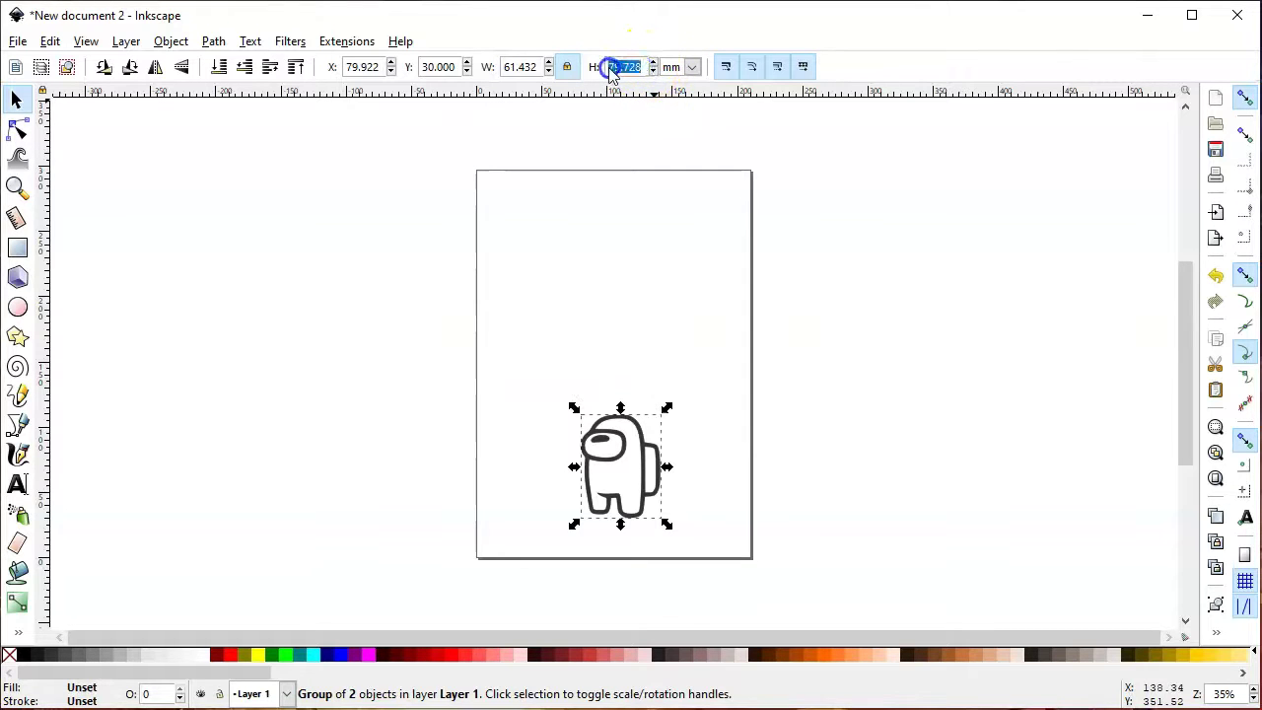
pyautogui.write('30')
pyautogui.press('Return')
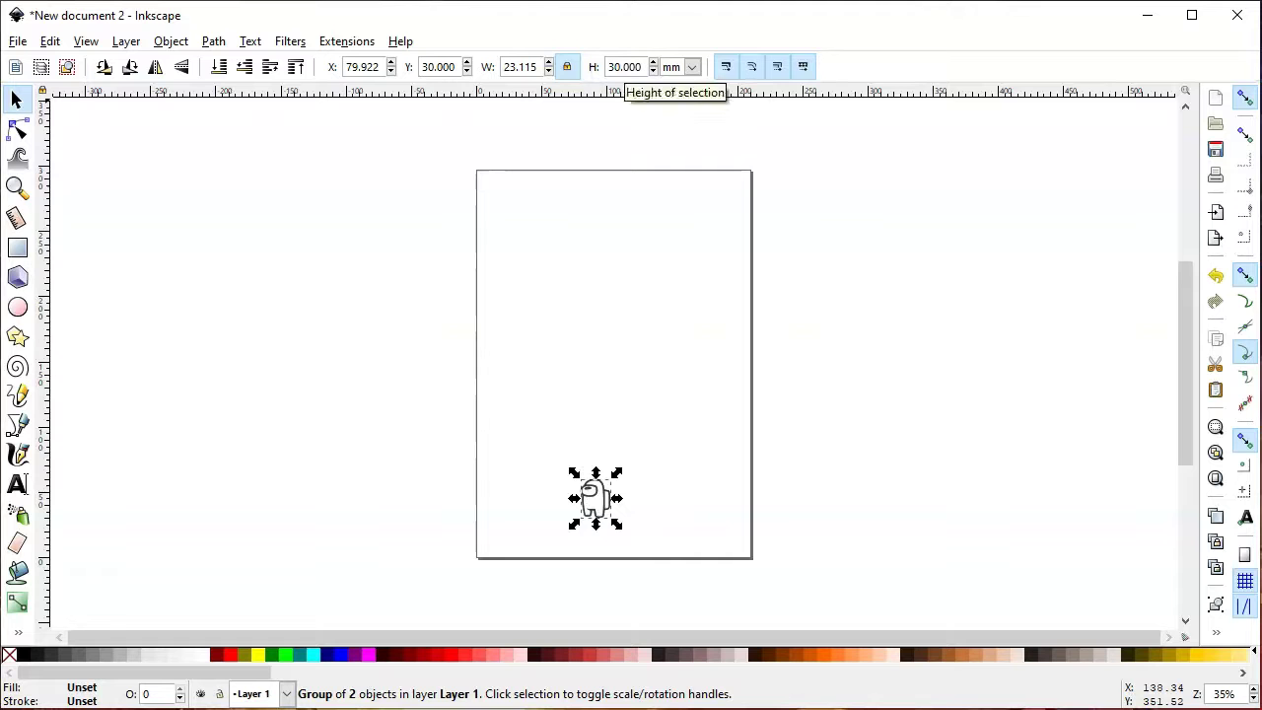
pyautogui.press('3')
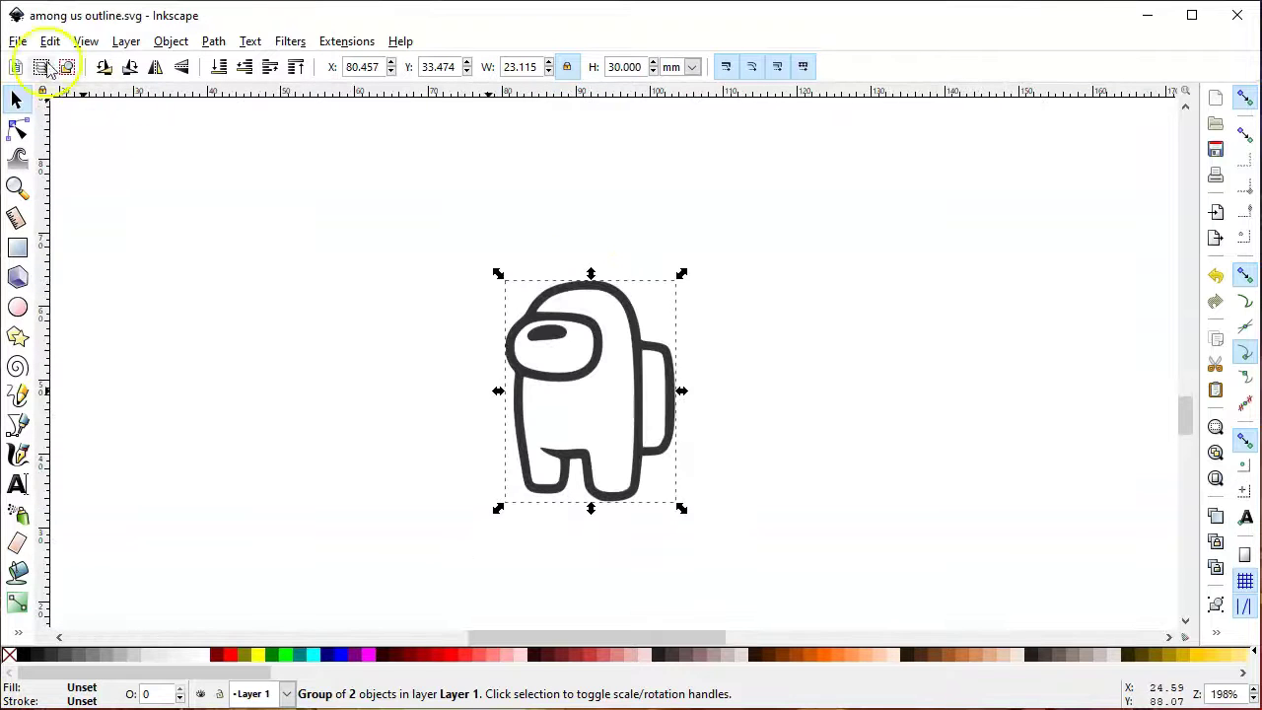
# - Save the drawing to the Desktop as among us outline.dxf in Desktop Cutting Plotter (AutoCAD DXF R14) format, accepting the export options
pyautogui.click(17, 42)
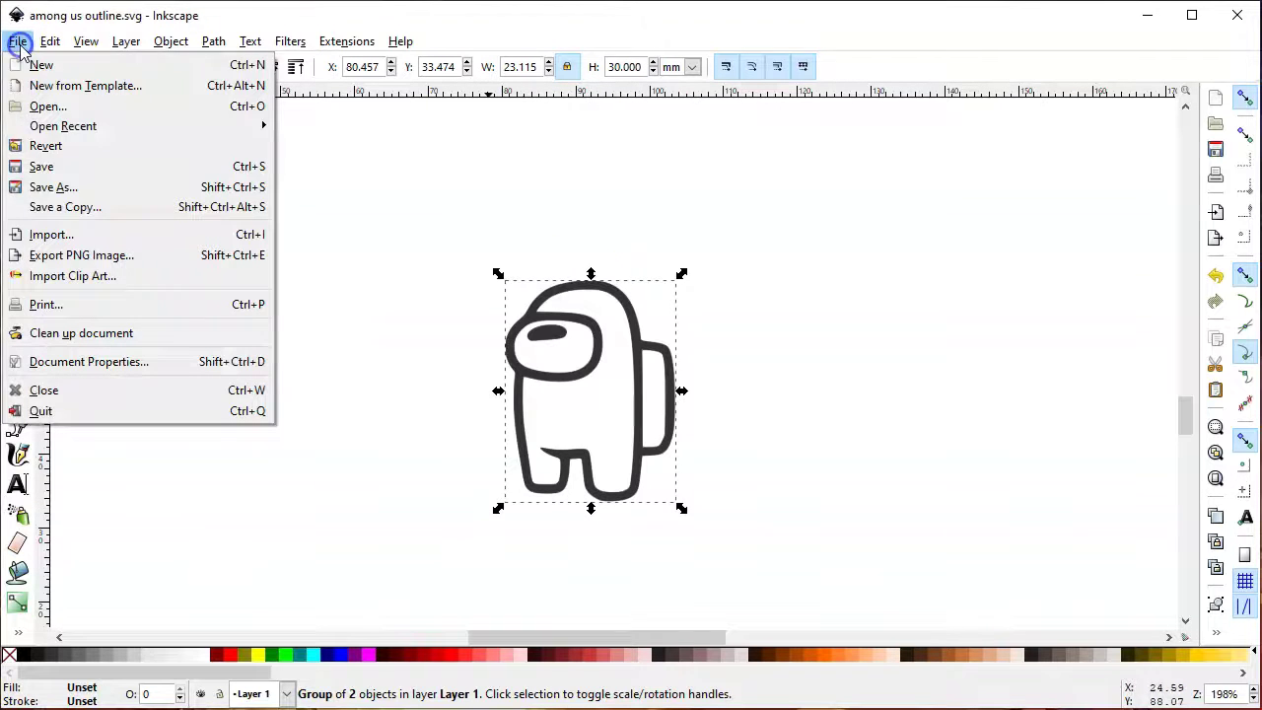
pyautogui.click(75, 188)
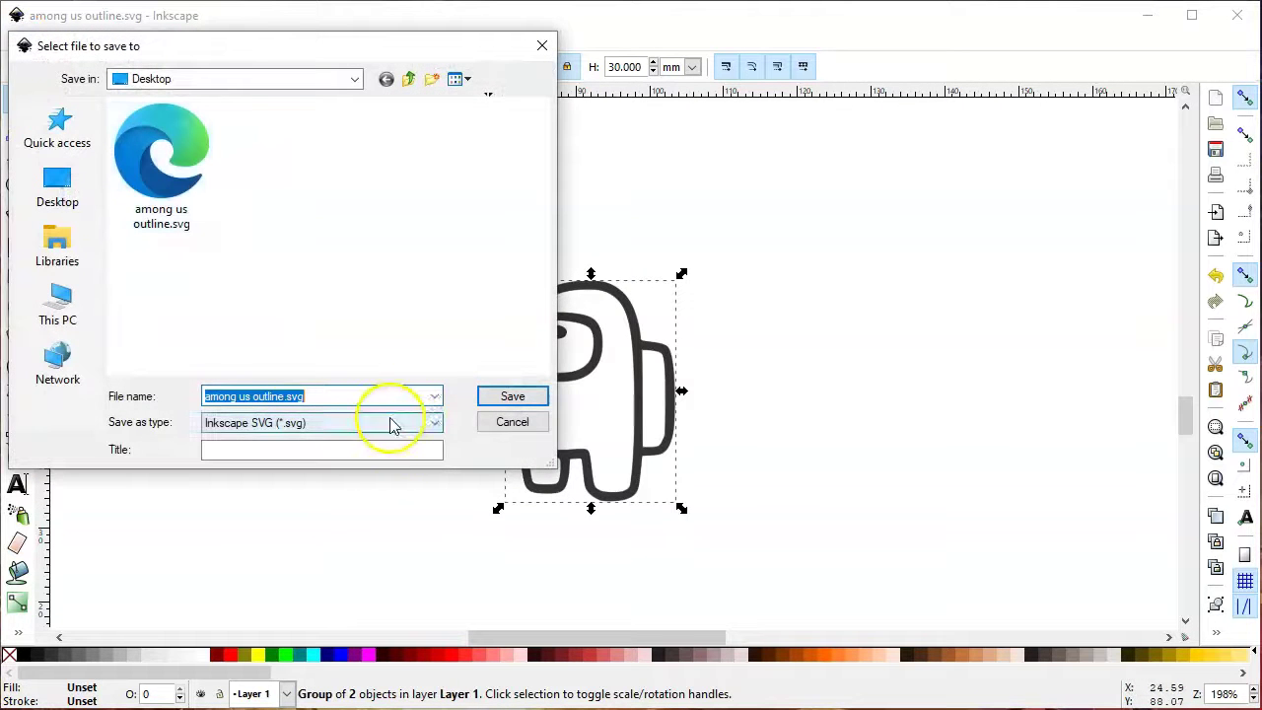
pyautogui.click(434, 423)
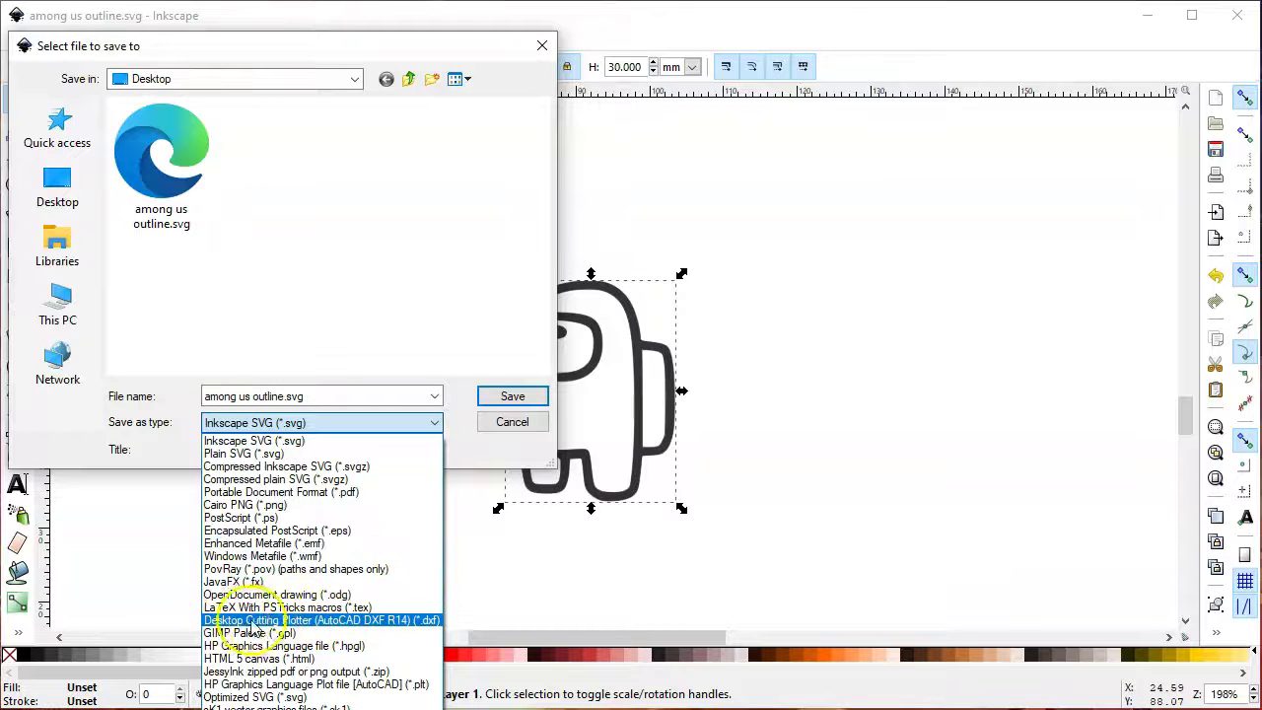
pyautogui.click(407, 620)
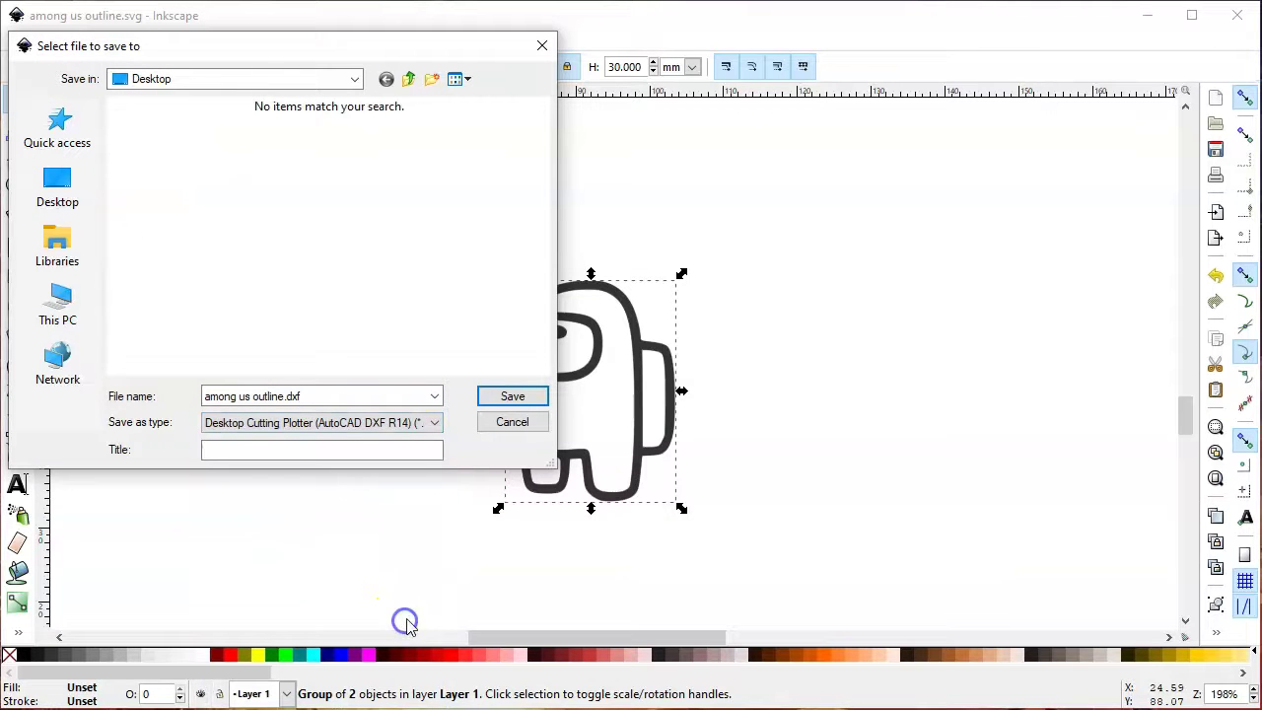
pyautogui.click(514, 398)
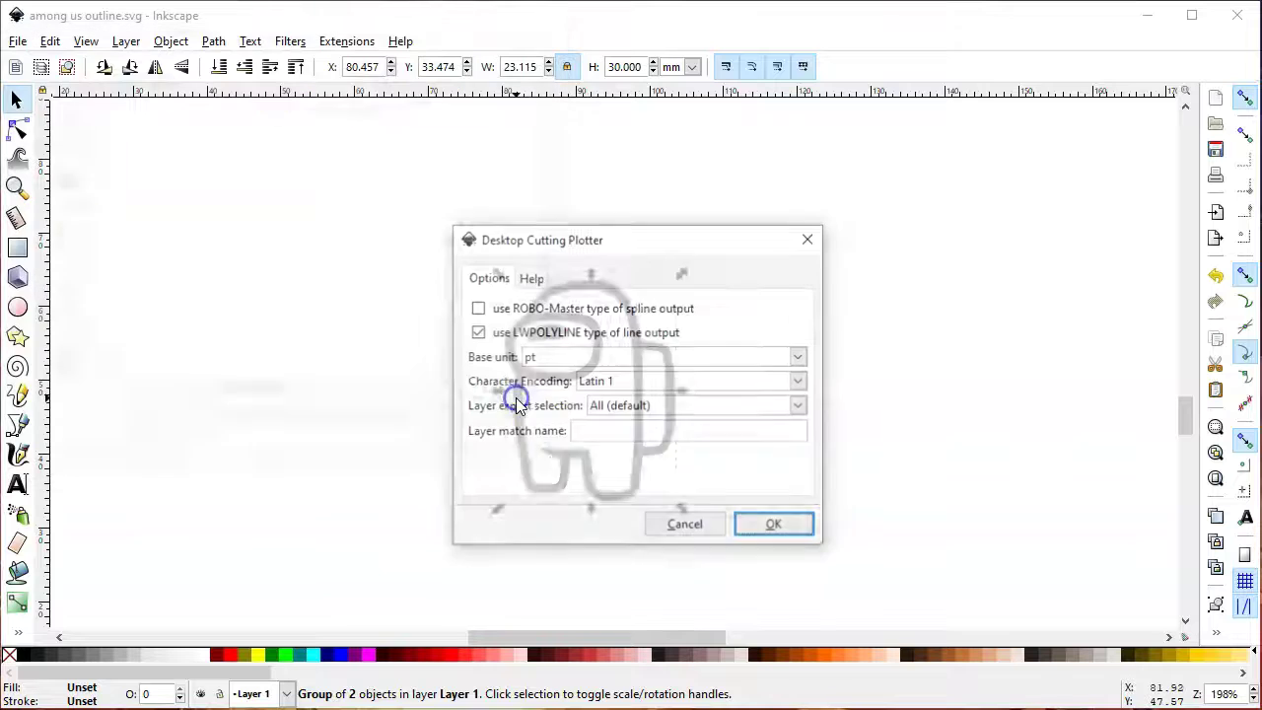
pyautogui.click(776, 525)
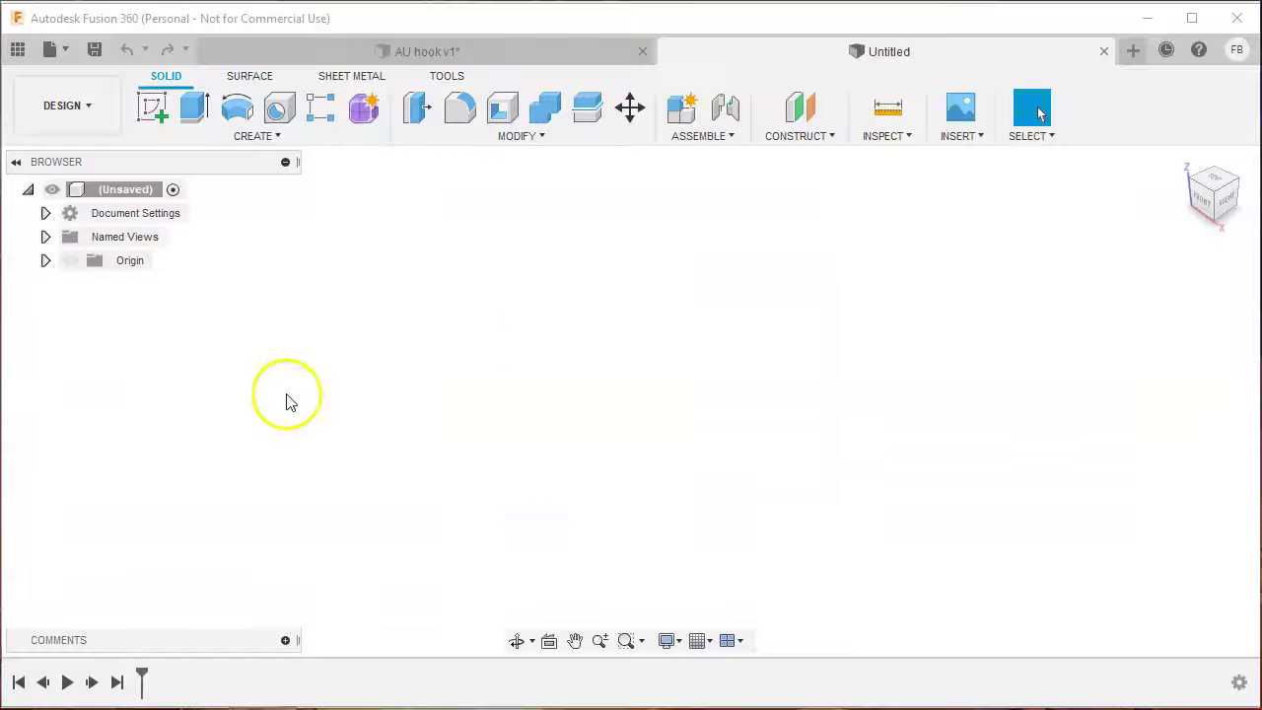
# - Switch to Fusion 360 and open among us outline.dxf from the computer's Desktop
pyautogui.click(67, 54)
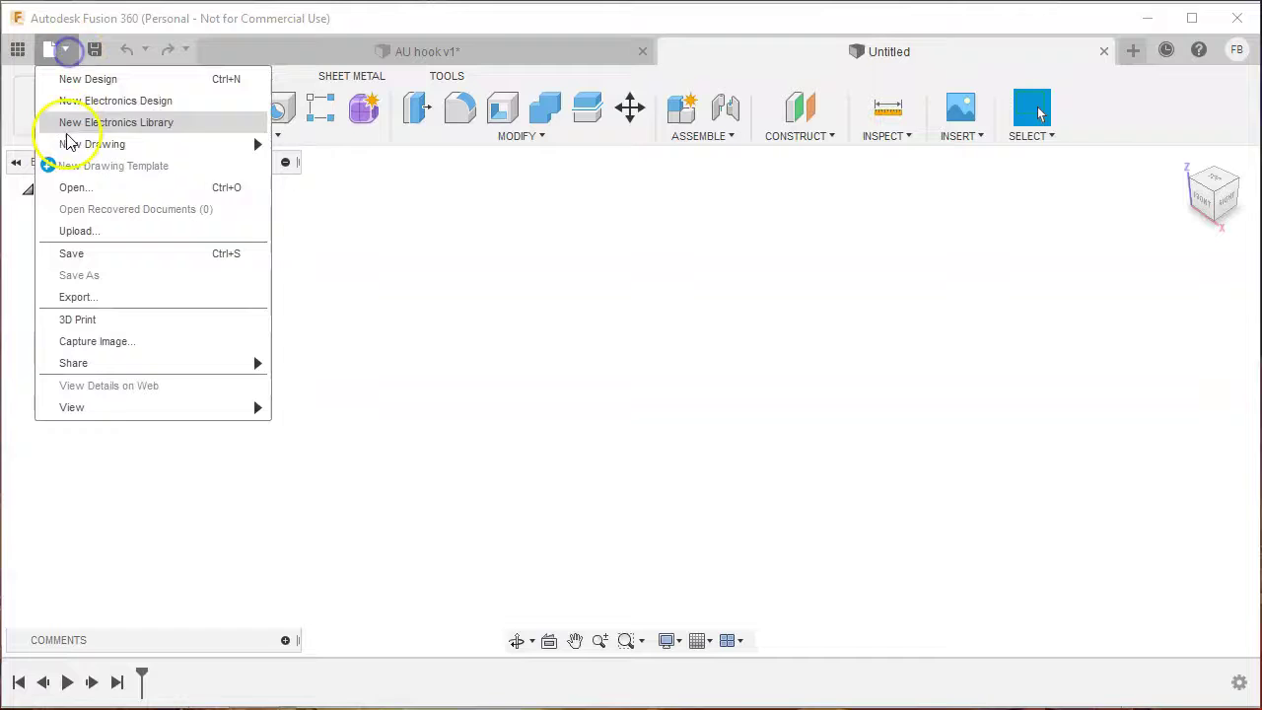
pyautogui.click(74, 186)
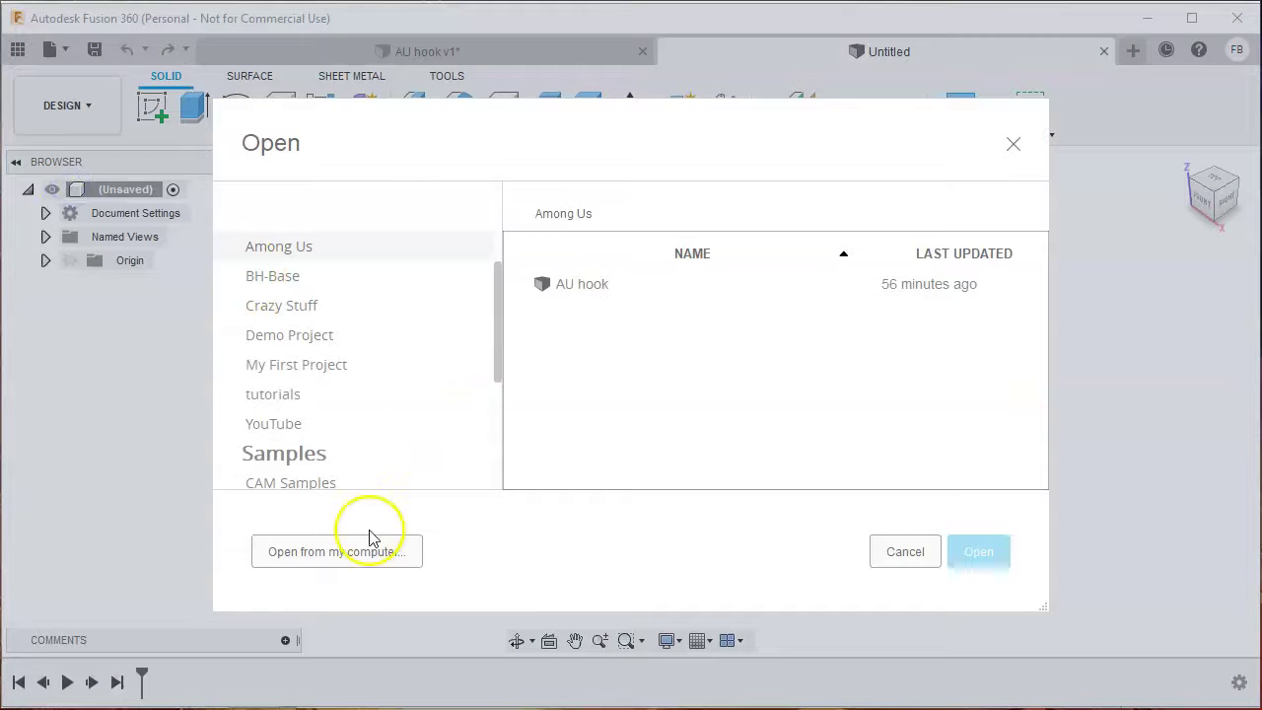
pyautogui.click(366, 551)
pyautogui.click(357, 264)
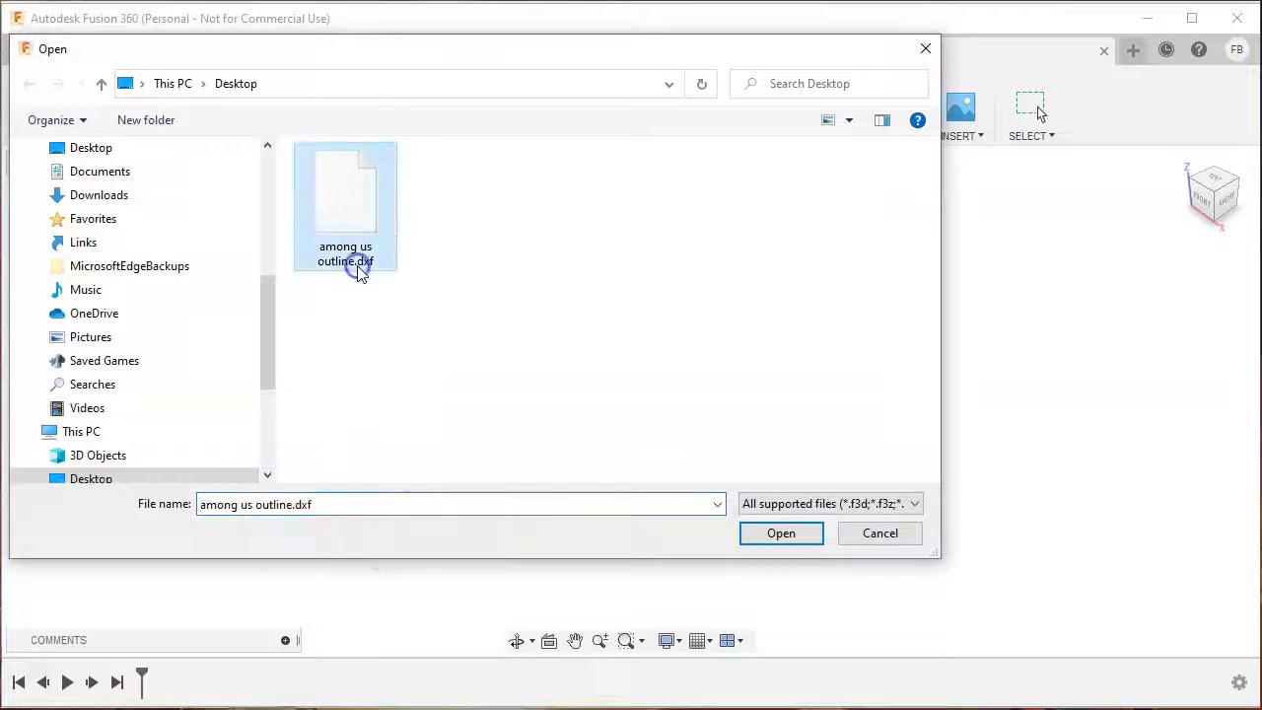
pyautogui.click(751, 538)
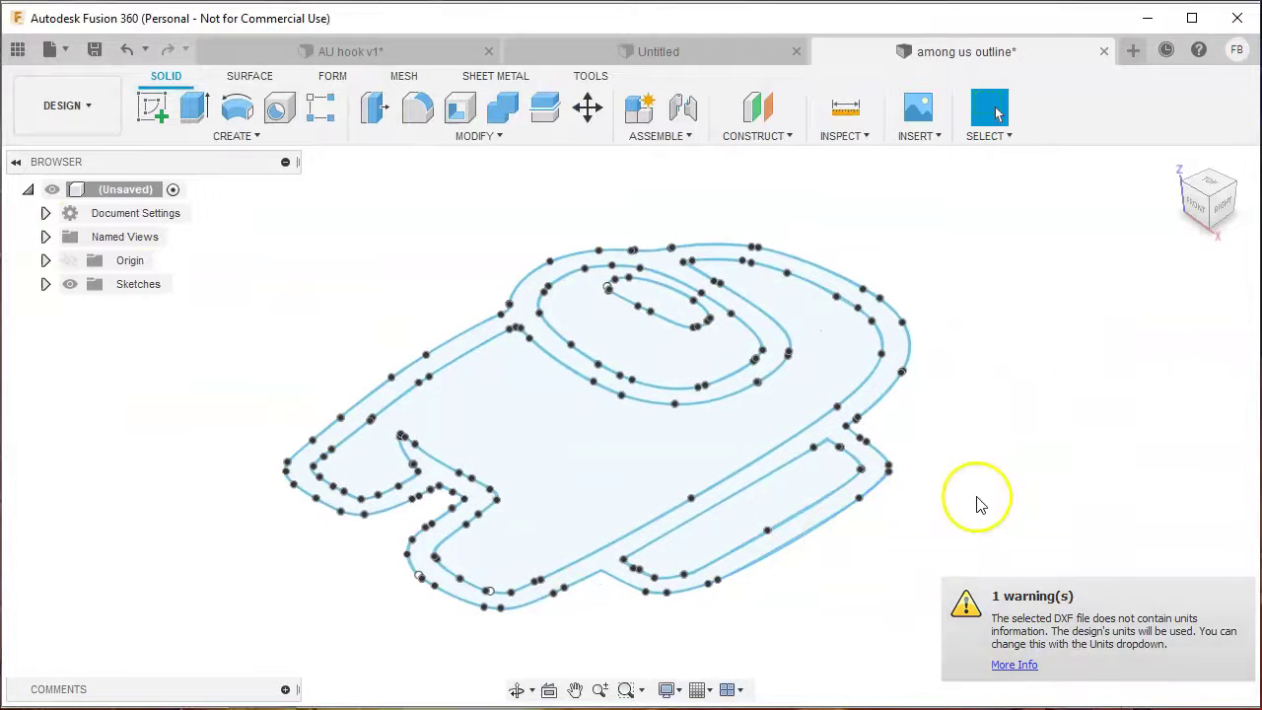
# - Measure the outline's overall height in top view, from its topmost sketch point to the lowest point of the foot
pyautogui.click(1209, 190)
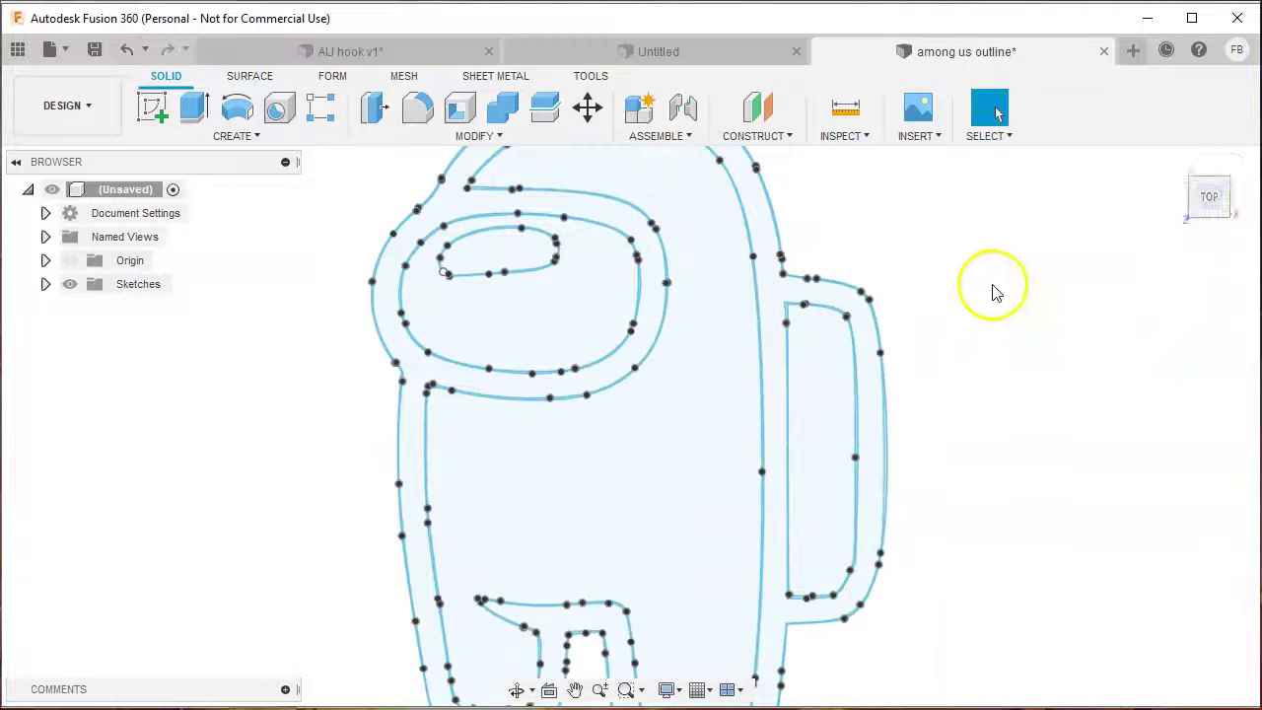
pyautogui.scroll(2, 992, 290)
pyautogui.scroll(-4, 995, 288)
pyautogui.moveTo(996, 288)
pyautogui.mouseDown(button='middle')
pyautogui.moveTo(882, 293)
pyautogui.moveTo(792, 316)
pyautogui.mouseUp(button='middle')
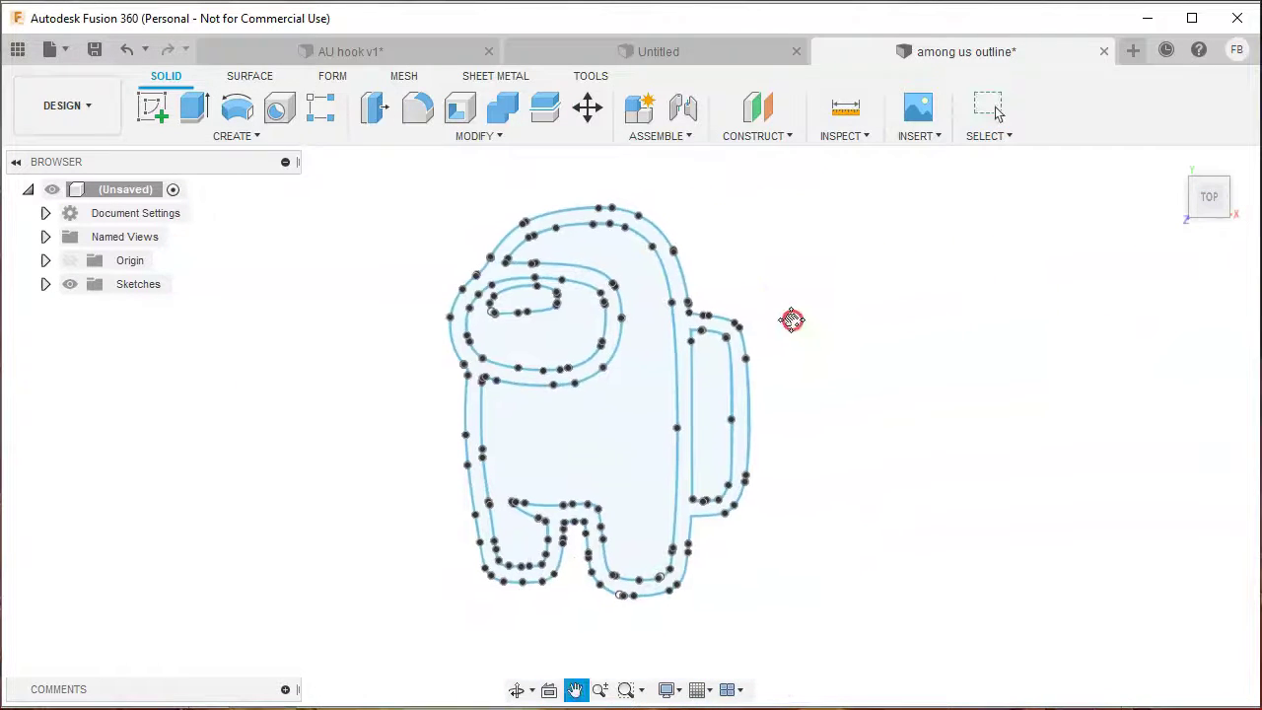
pyautogui.click(848, 108)
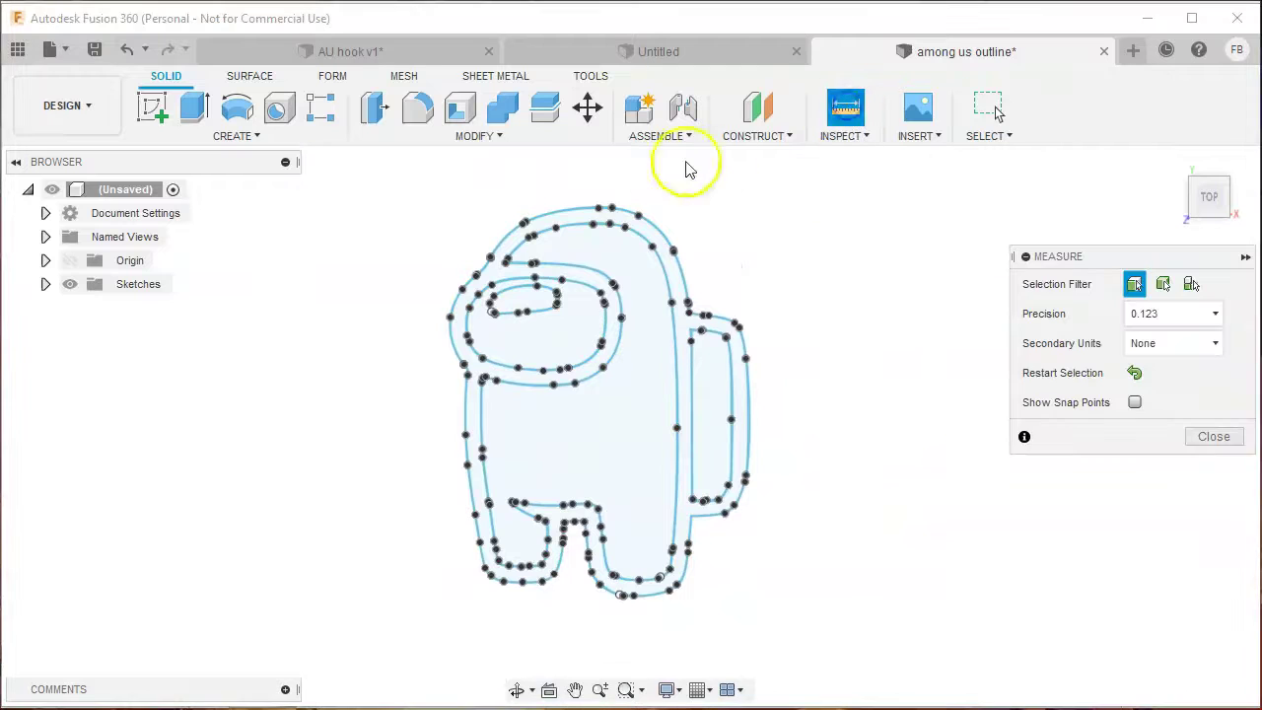
pyautogui.click(597, 207)
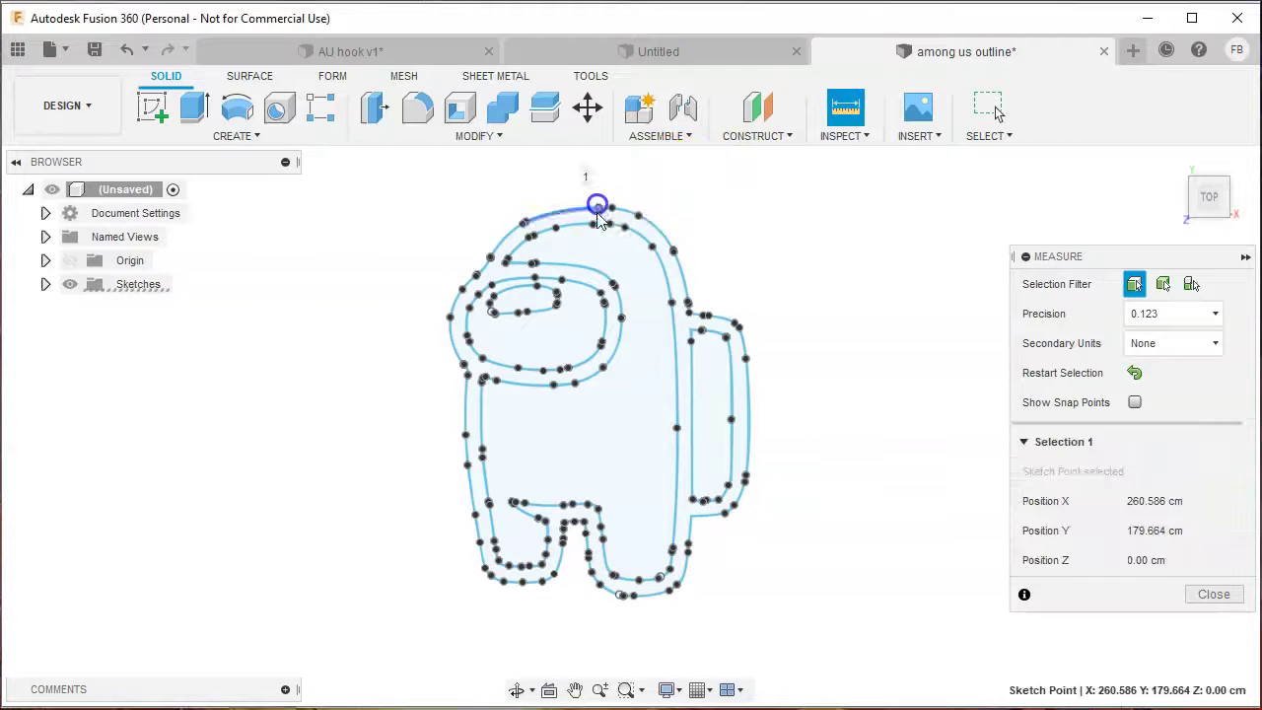
pyautogui.click(619, 597)
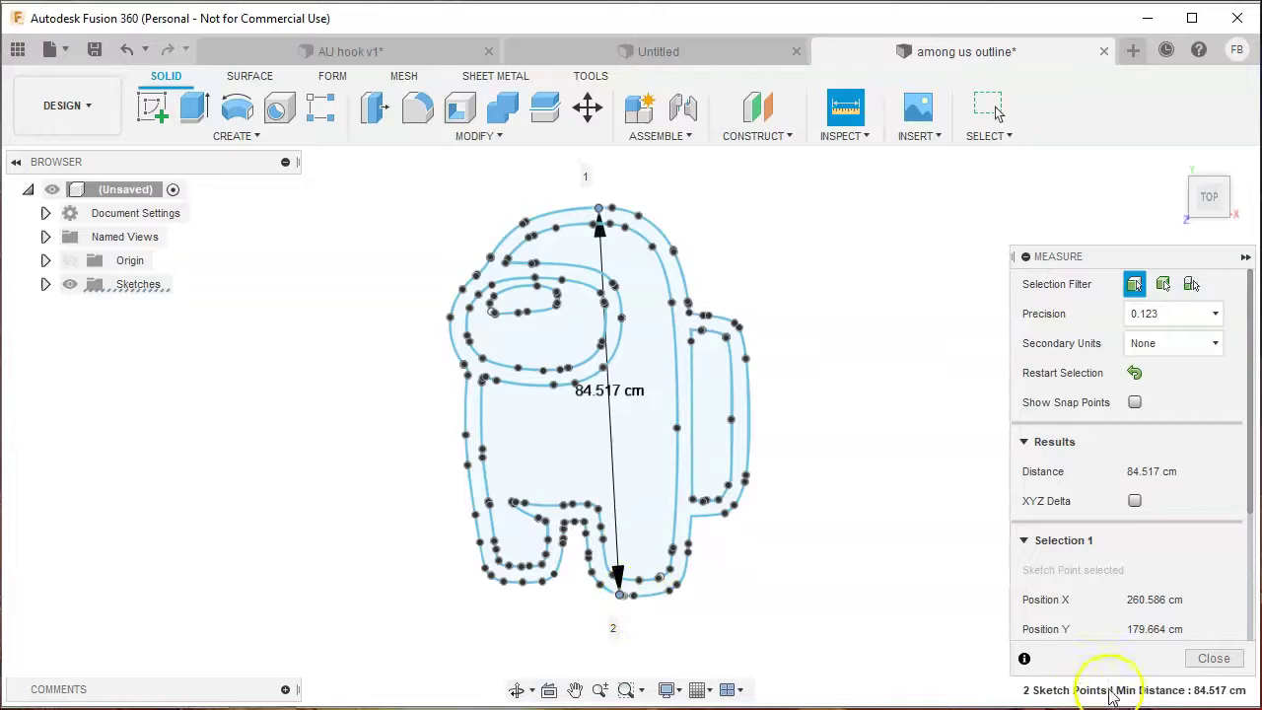
pyautogui.click(1205, 659)
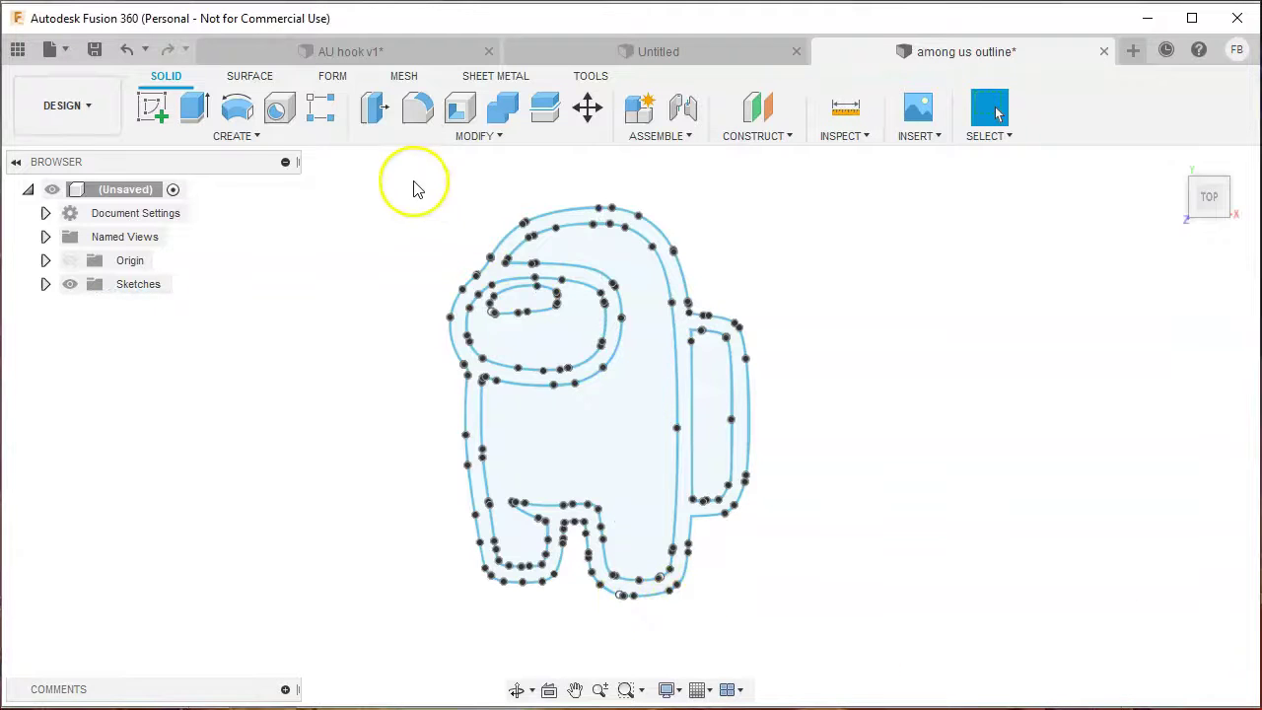
# - Scale all of the outline's sketch geometry by a factor of 0.4 about a point just below the visor
pyautogui.moveTo(412, 179)
pyautogui.mouseDown()
pyautogui.moveTo(781, 504)
pyautogui.moveTo(808, 630)
pyautogui.mouseUp()
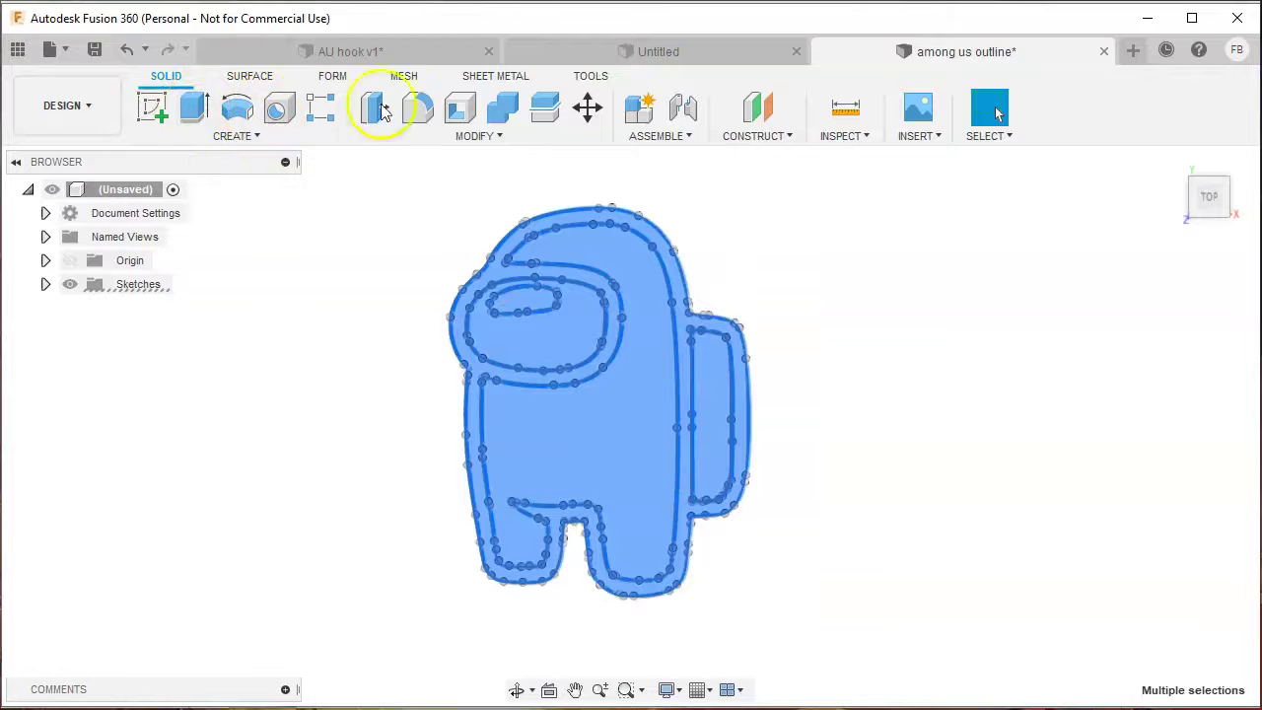
pyautogui.click(464, 138)
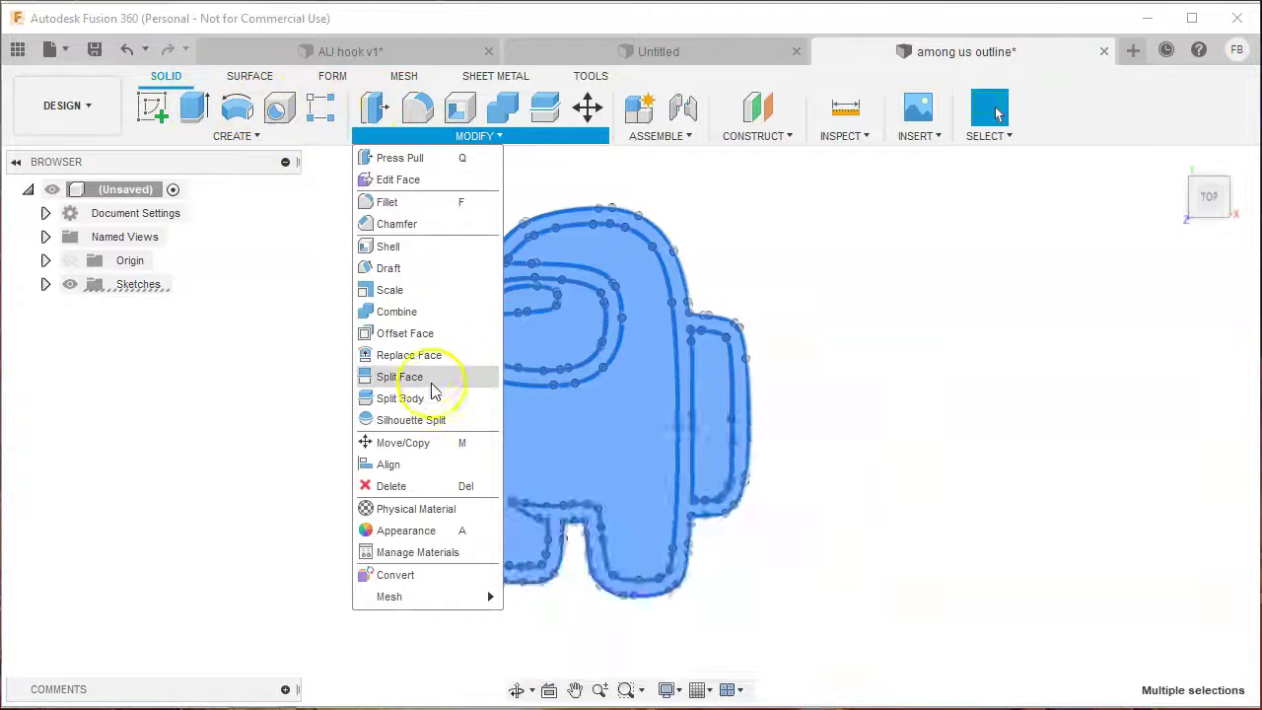
pyautogui.click(408, 292)
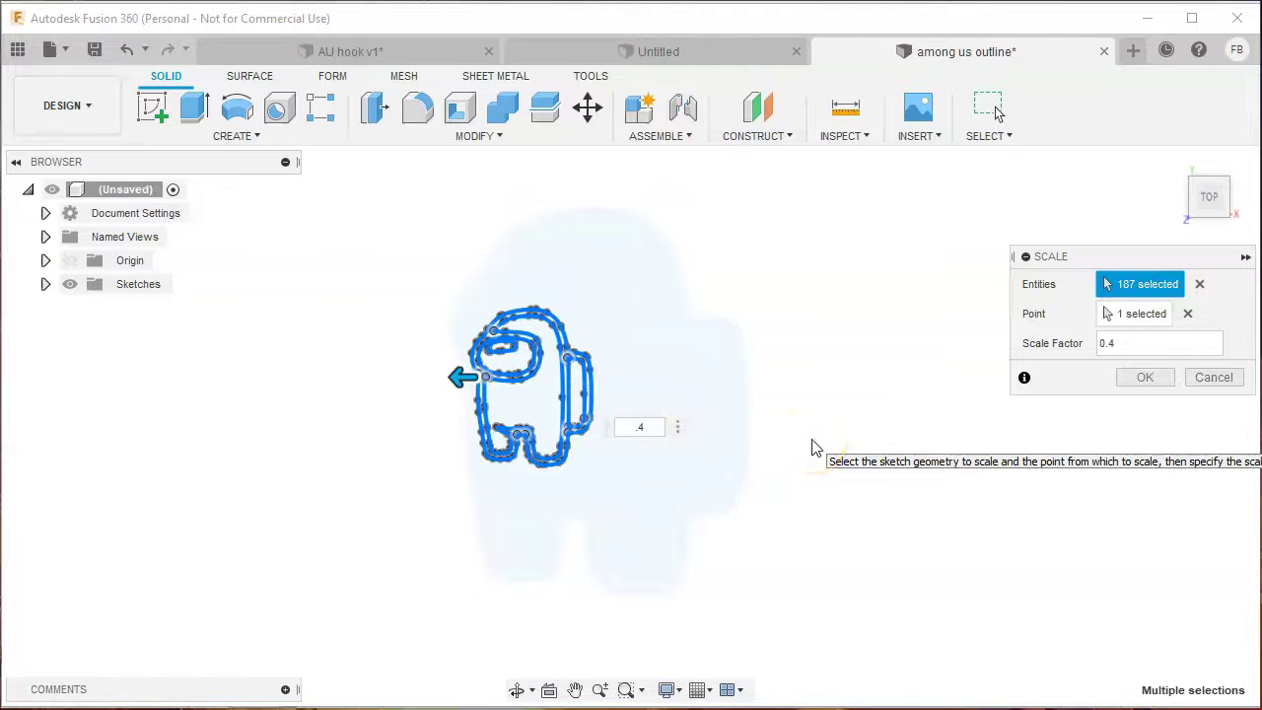
pyautogui.click(552, 485)
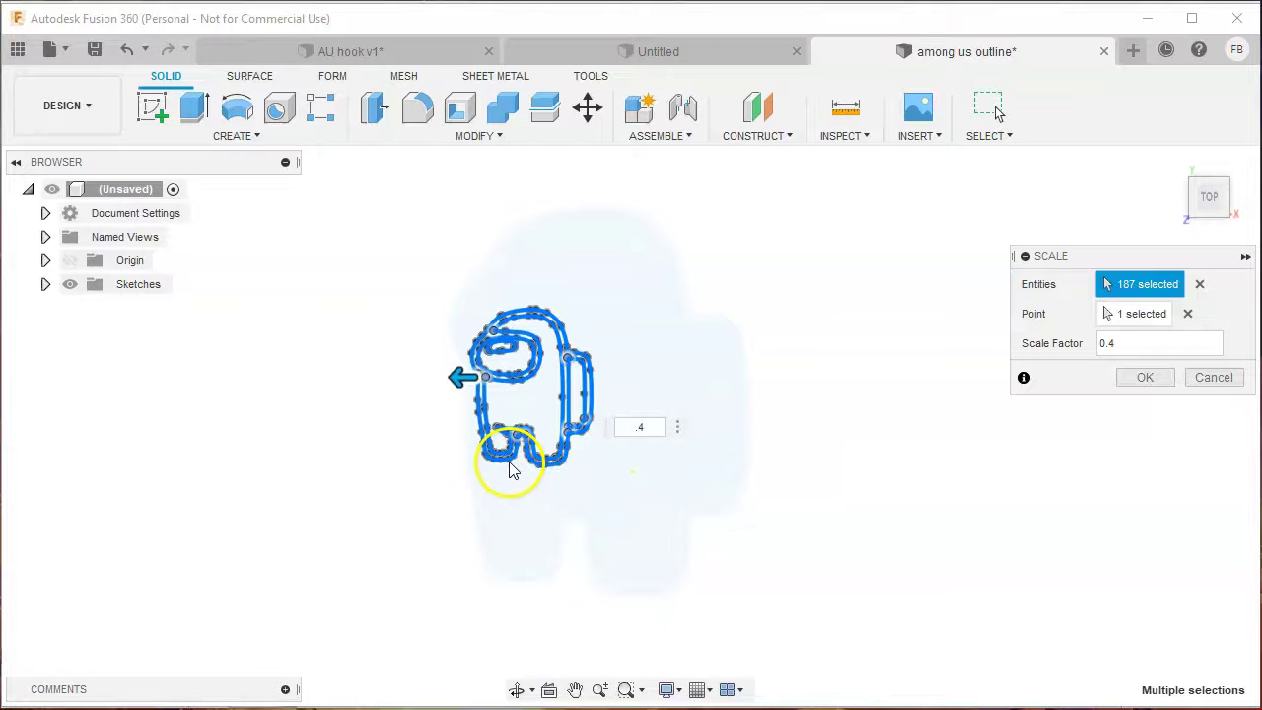
pyautogui.click(1150, 312)
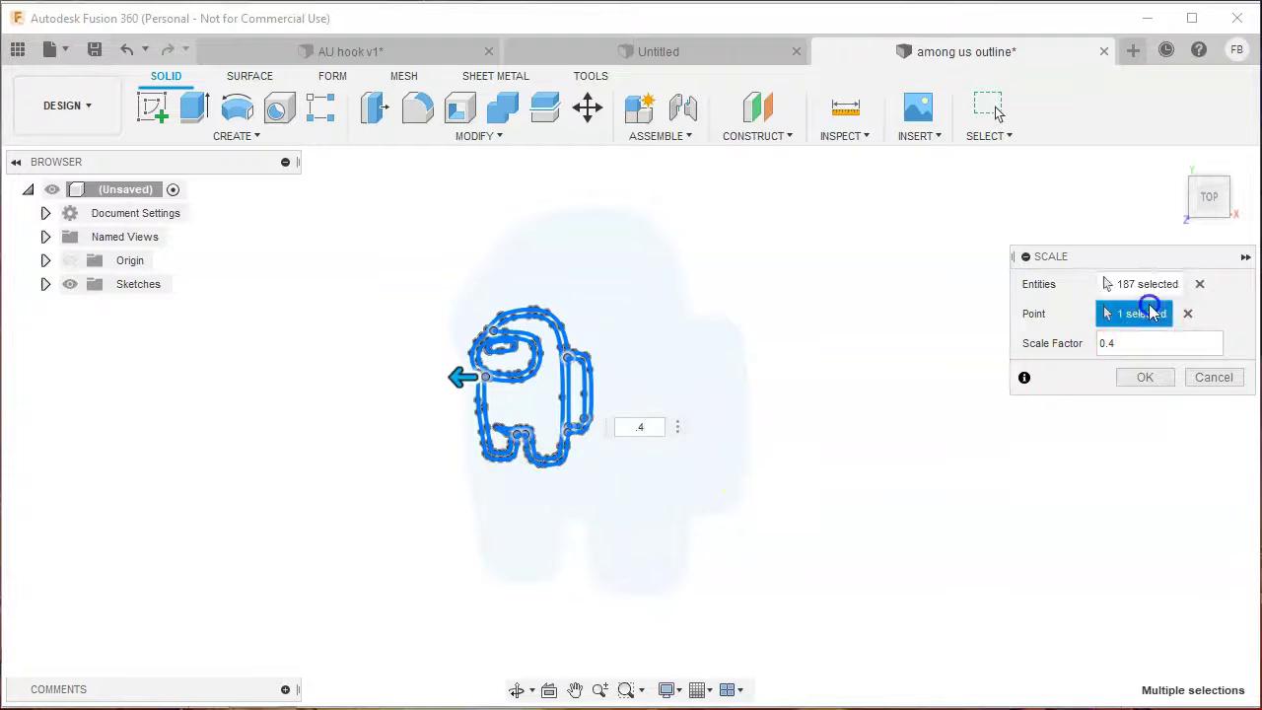
pyautogui.scroll(5, 644, 401)
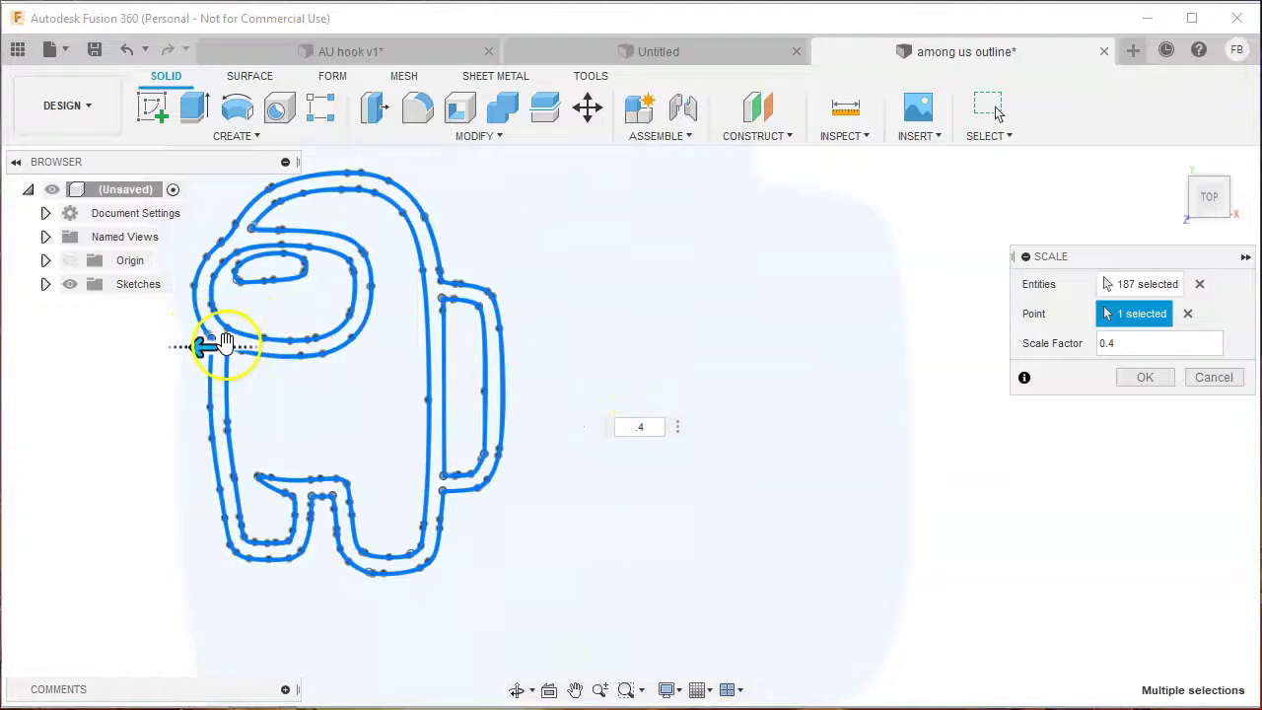
pyautogui.scroll(-2, 205, 361)
pyautogui.scroll(6, 225, 365)
pyautogui.scroll(-2, 225, 366)
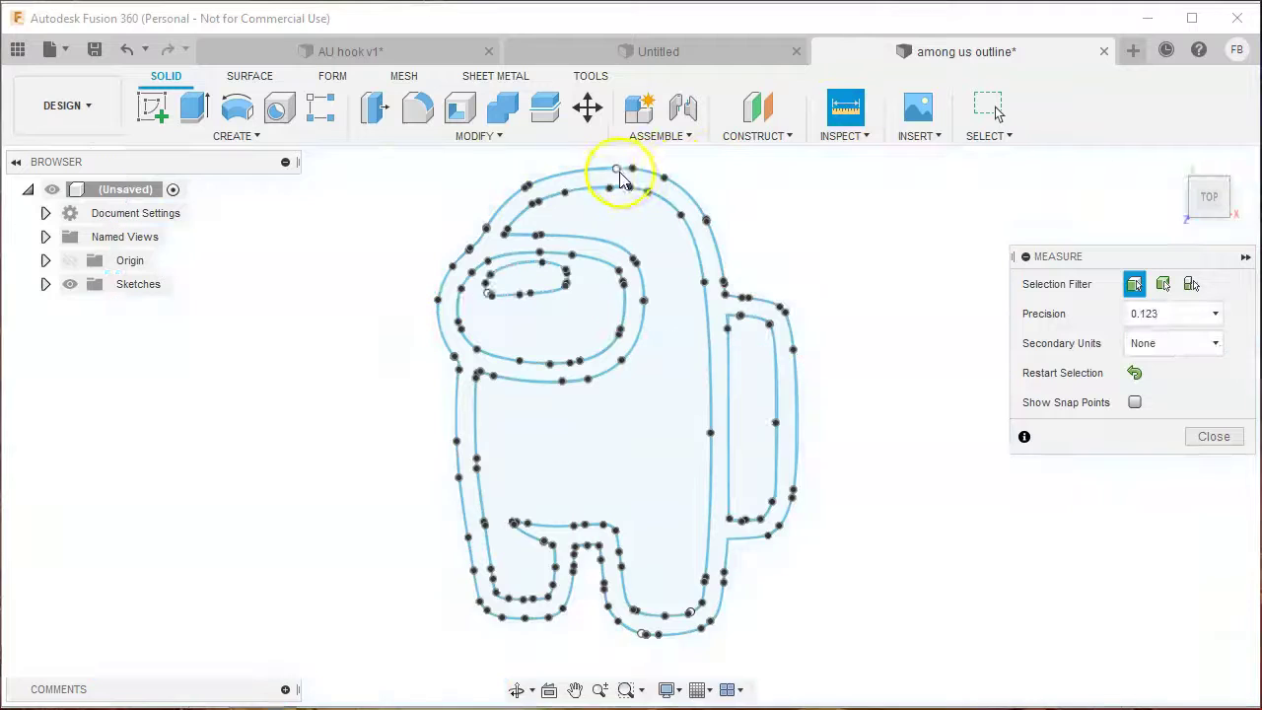
# - Measure the scaled outline's height from the top of the head to the bottom of the foot
pyautogui.click(617, 171)
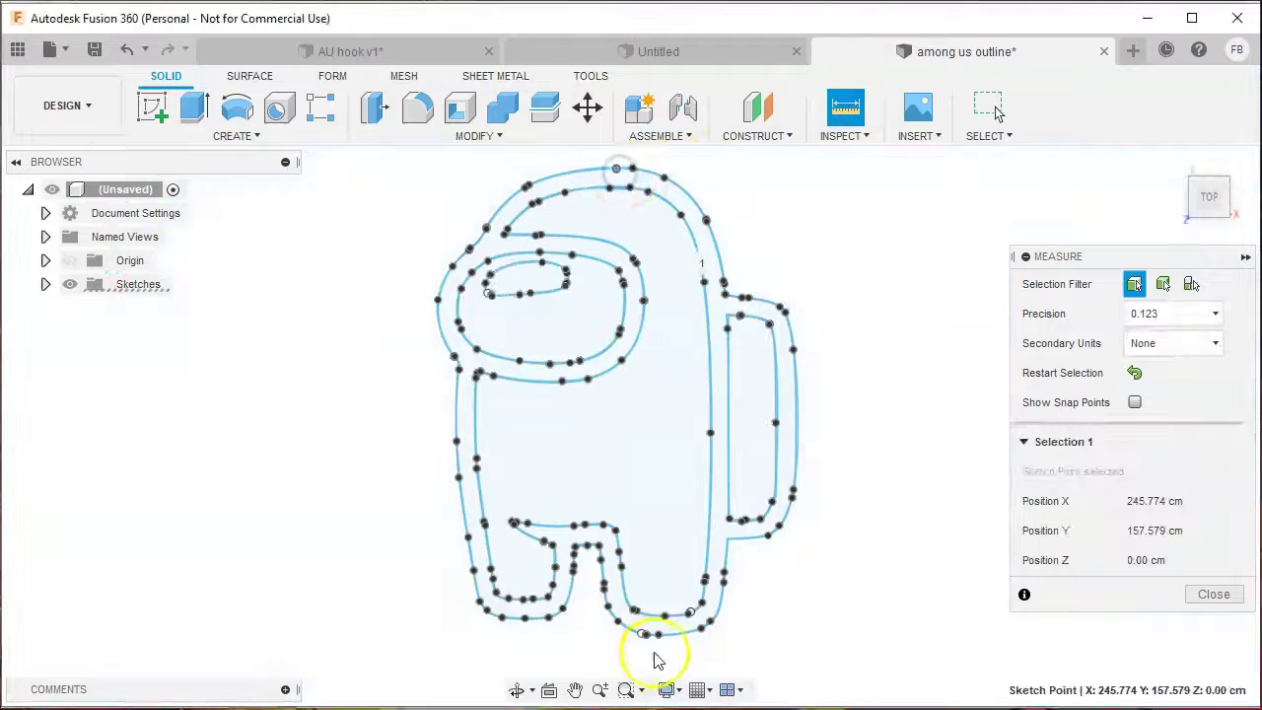
pyautogui.click(642, 634)
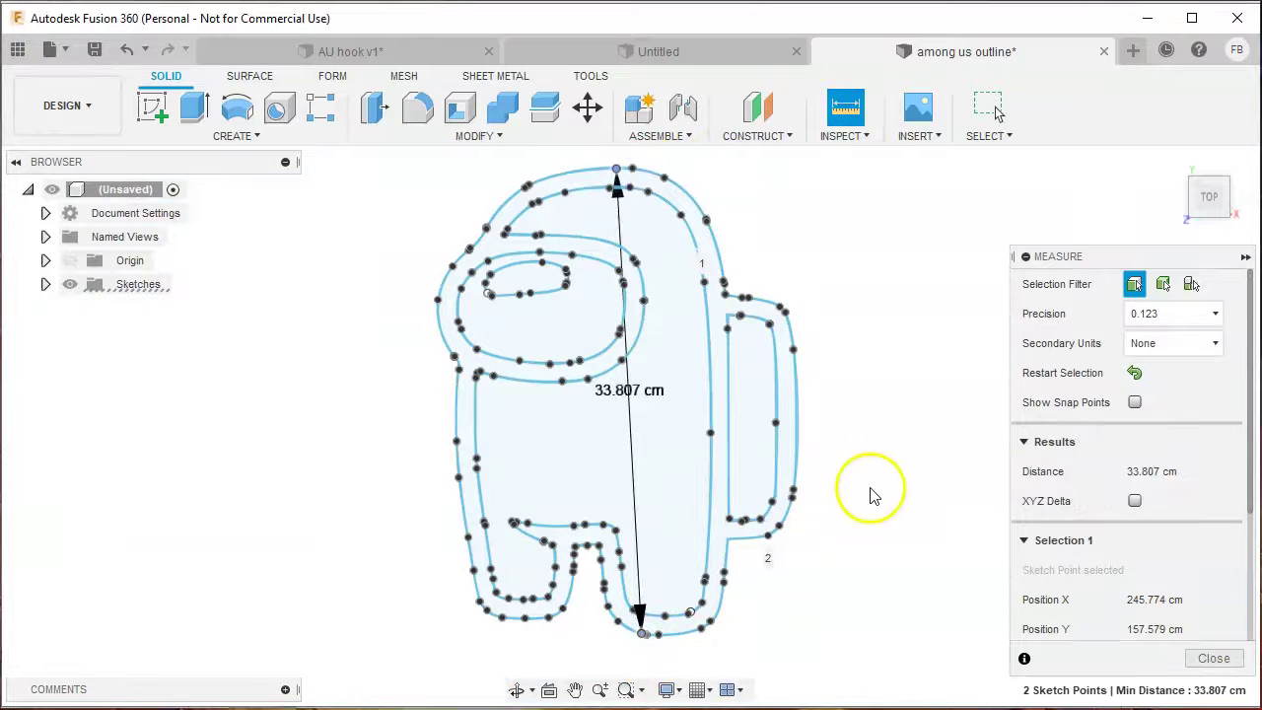
pyautogui.click(913, 455)
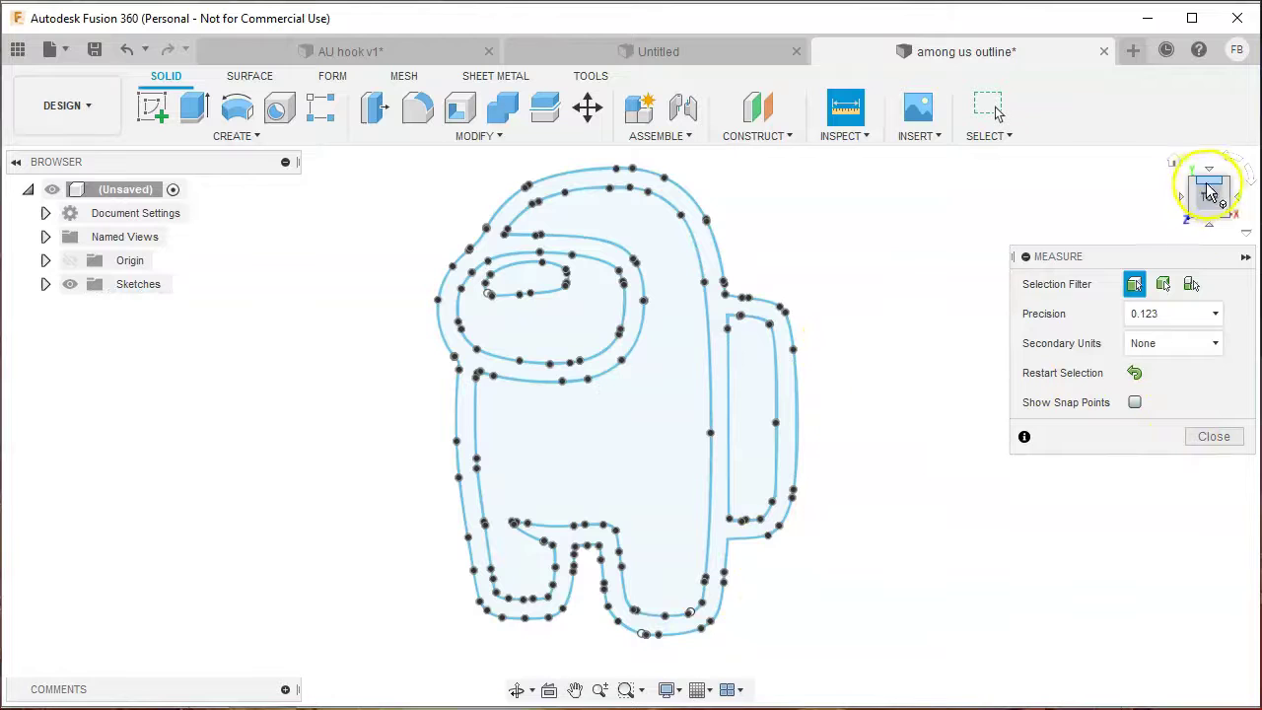
# - Extrude the outline band and the visor highlight 2 mm to one side as a new body
pyautogui.click(1227, 219)
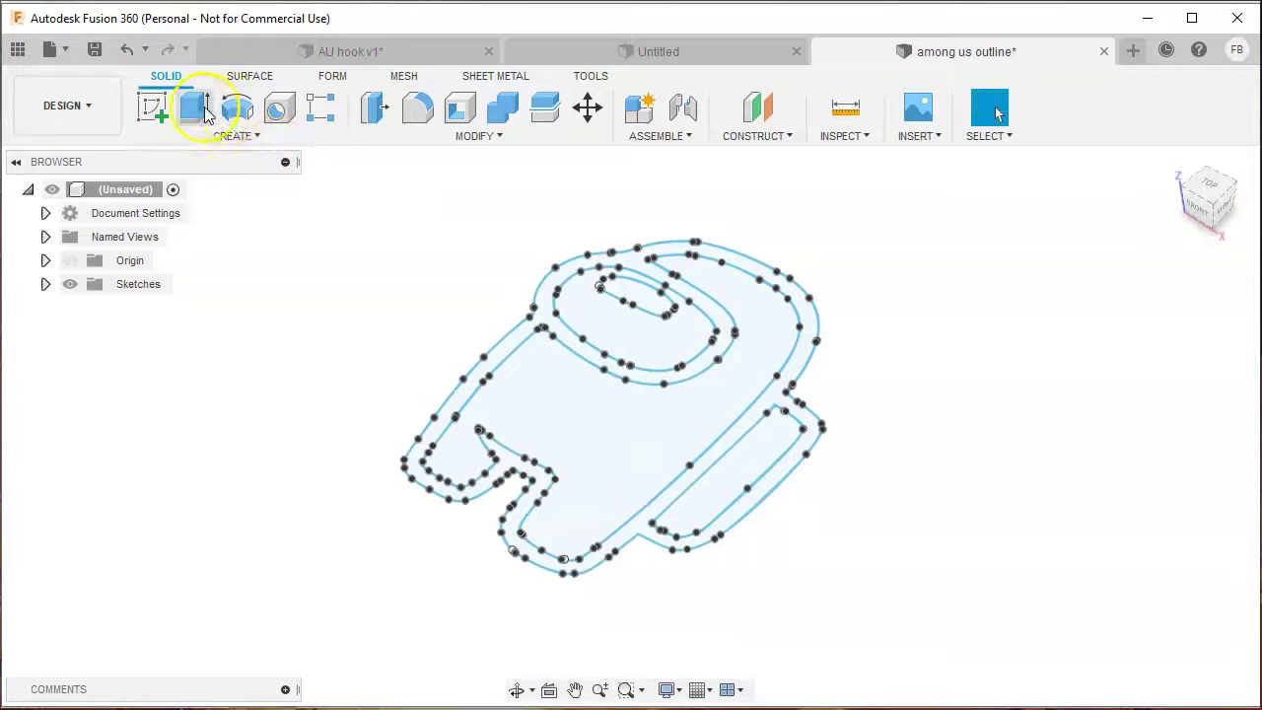
pyautogui.click(194, 107)
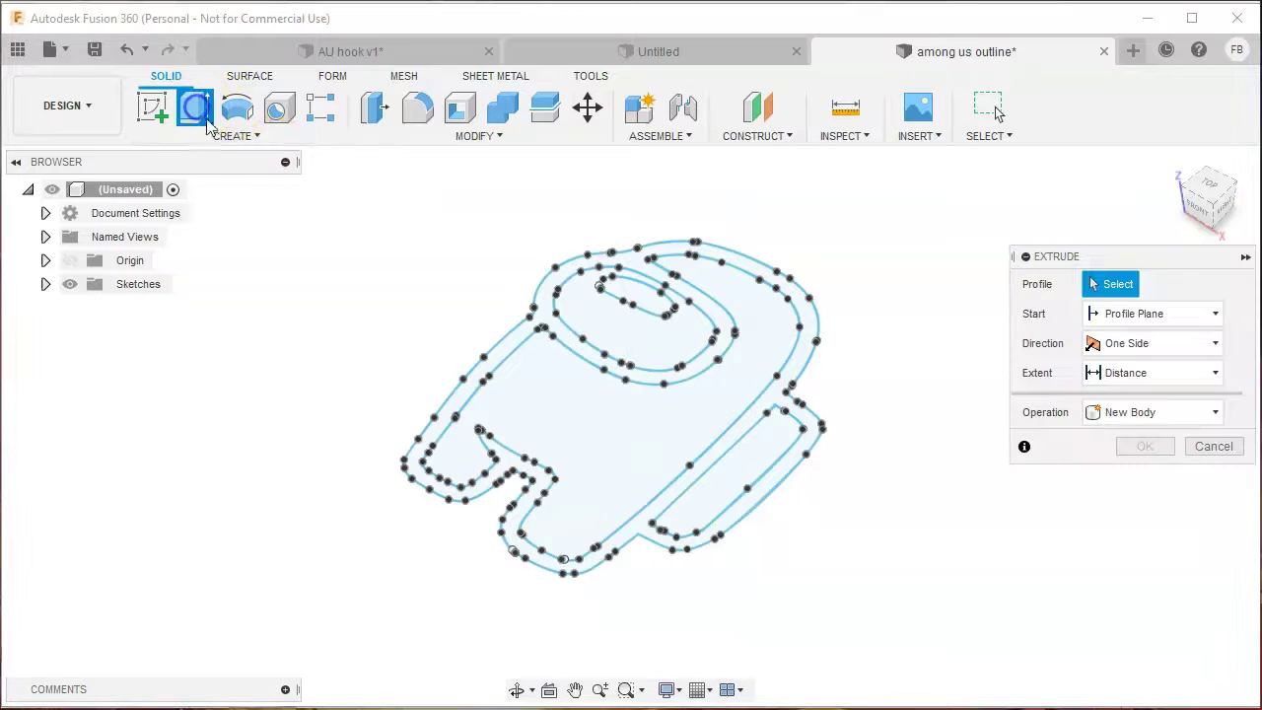
pyautogui.click(807, 327)
pyautogui.click(653, 306)
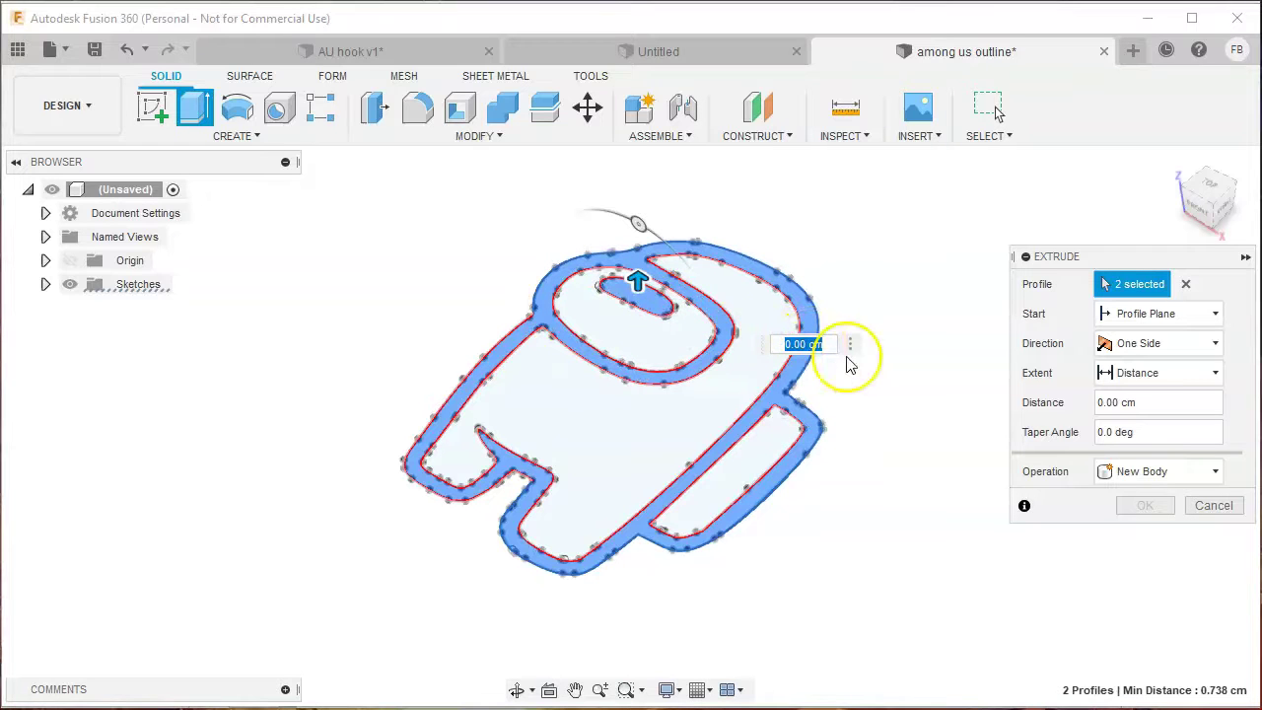
pyautogui.write('2')
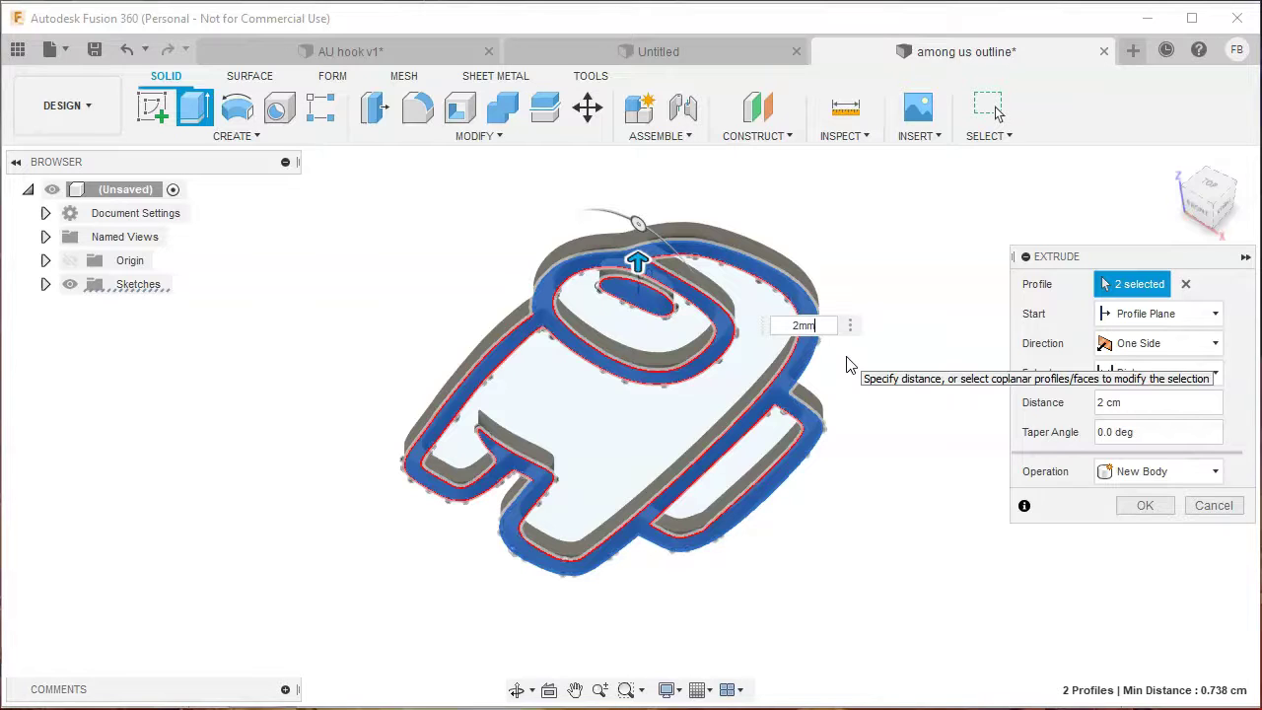
pyautogui.write('mm')
pyautogui.press('Return')
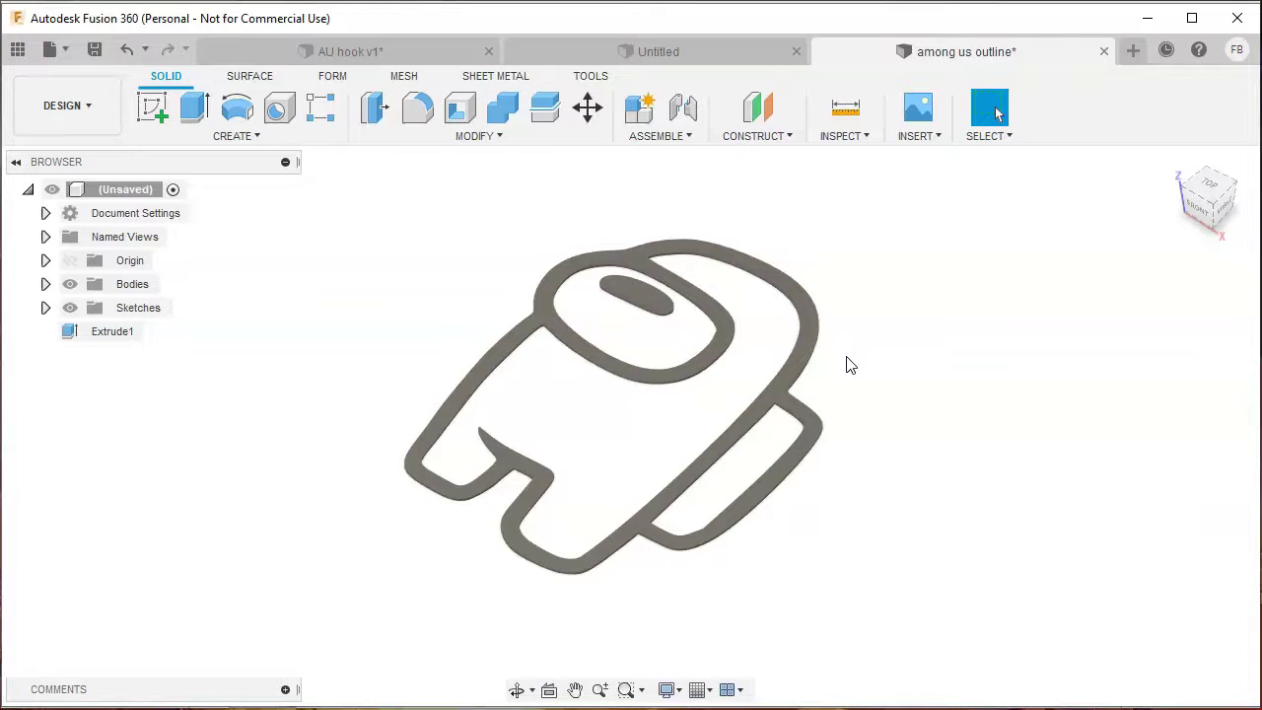
# - Start a new design and open among us outline.dxf from the computer's Desktop again
pyautogui.click(889, 351)
pyautogui.click(1133, 49)
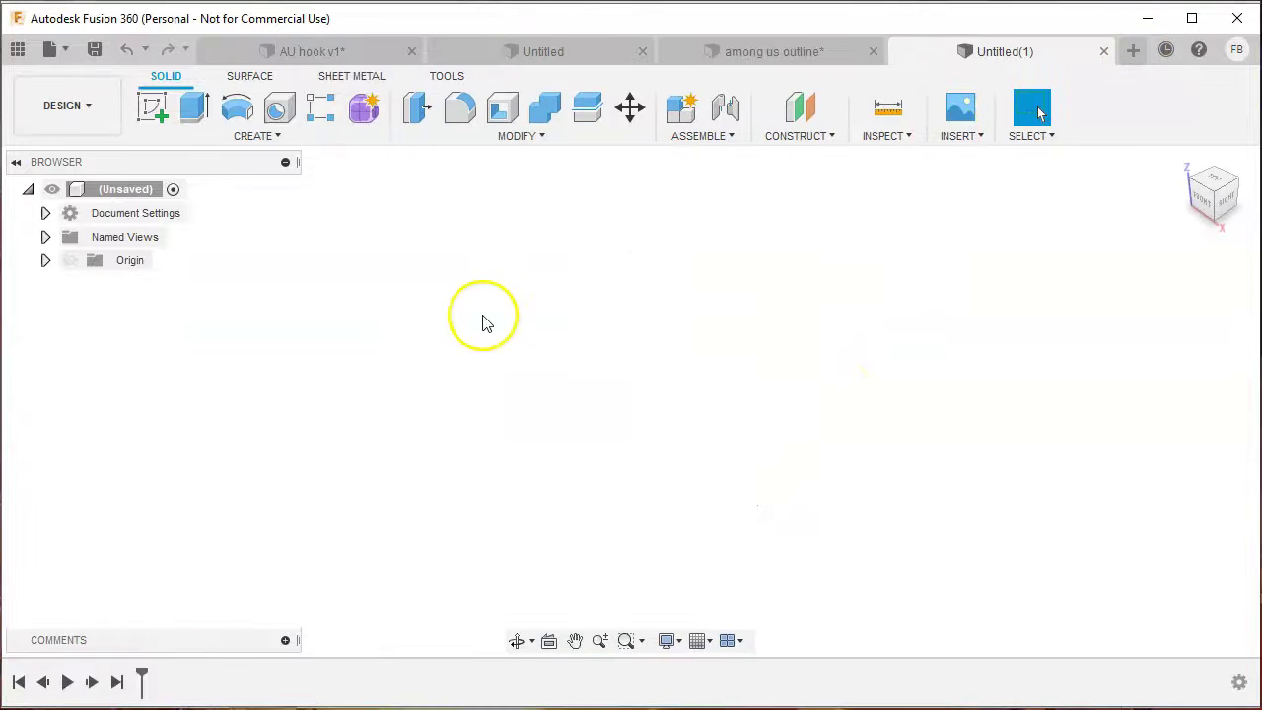
pyautogui.click(51, 50)
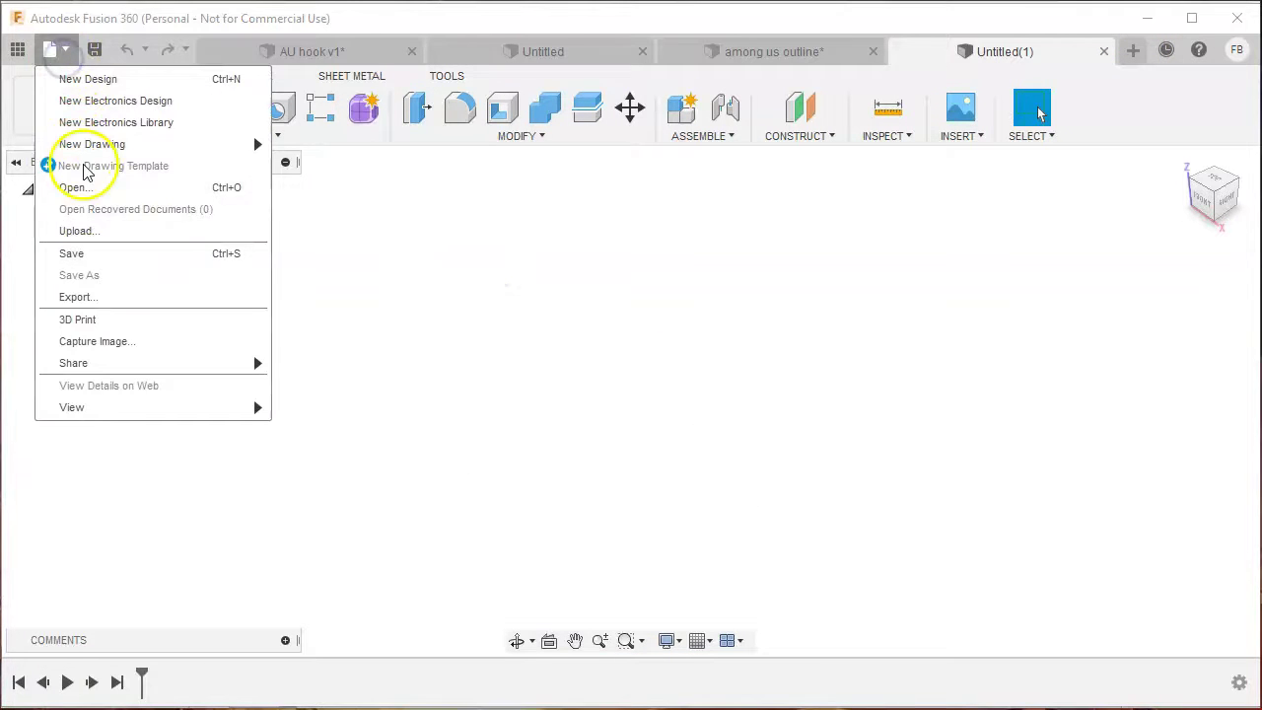
pyautogui.click(74, 187)
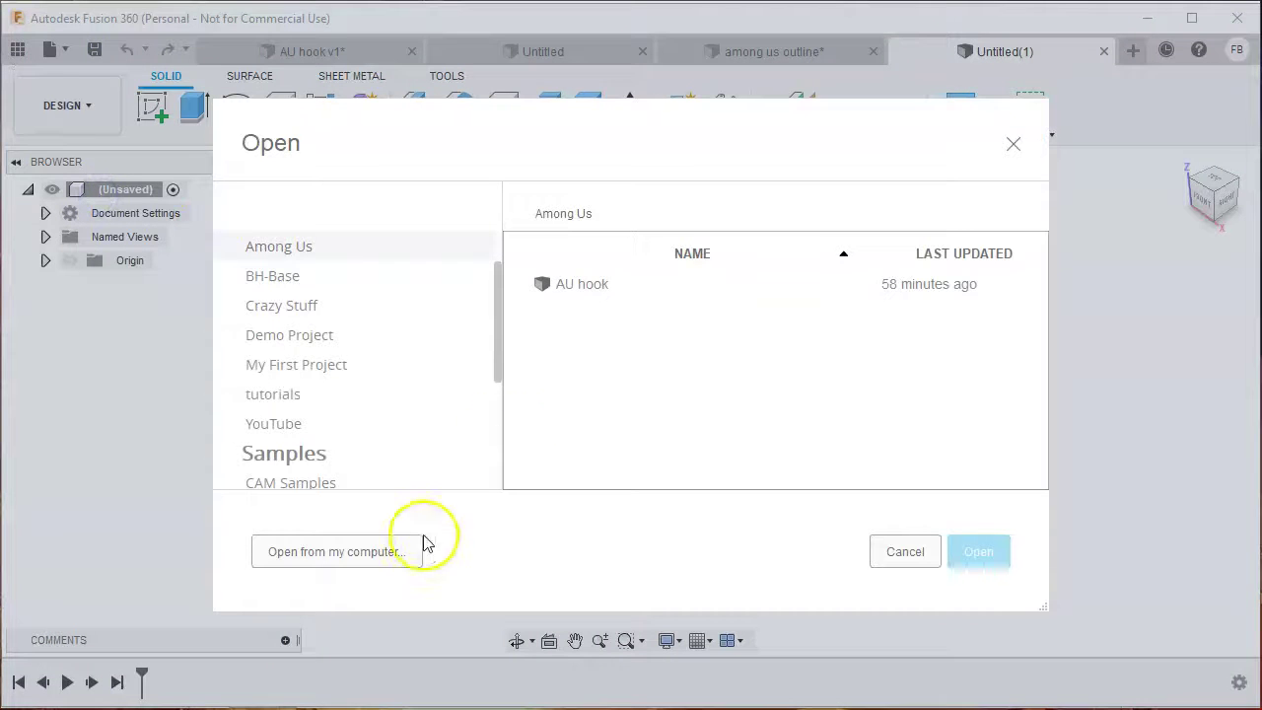
pyautogui.click(388, 552)
pyautogui.click(367, 233)
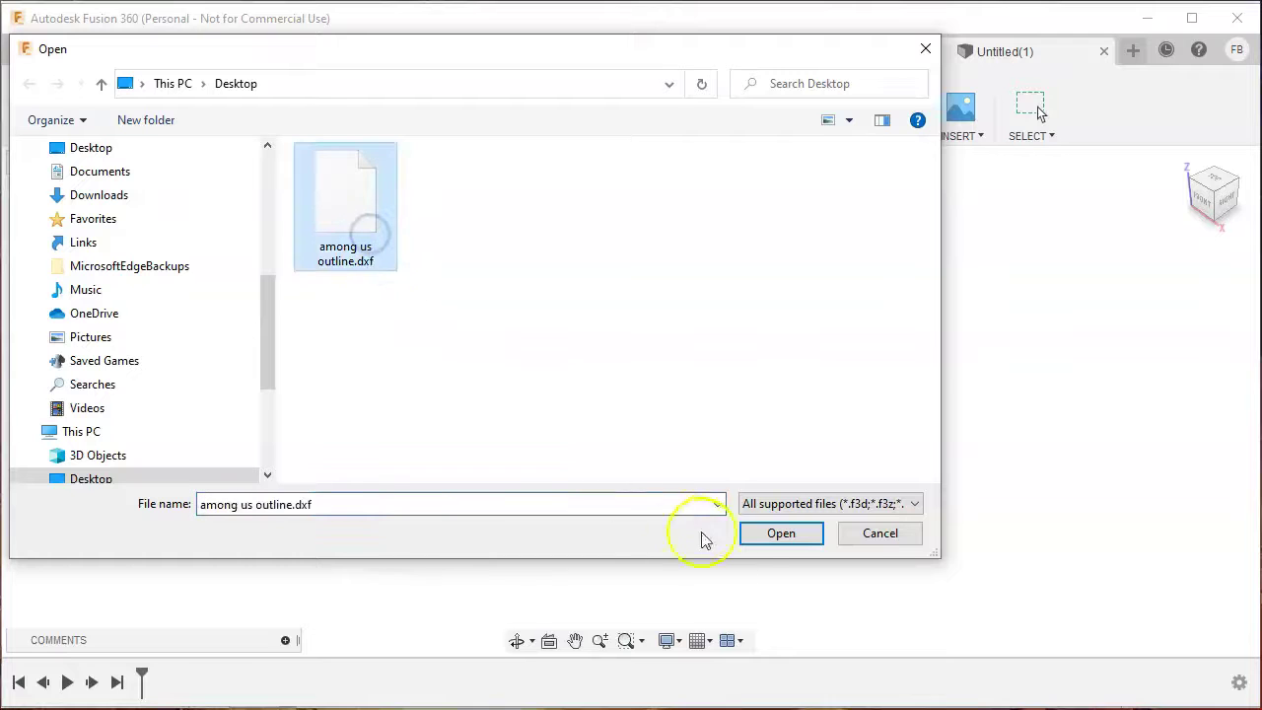
pyautogui.click(774, 534)
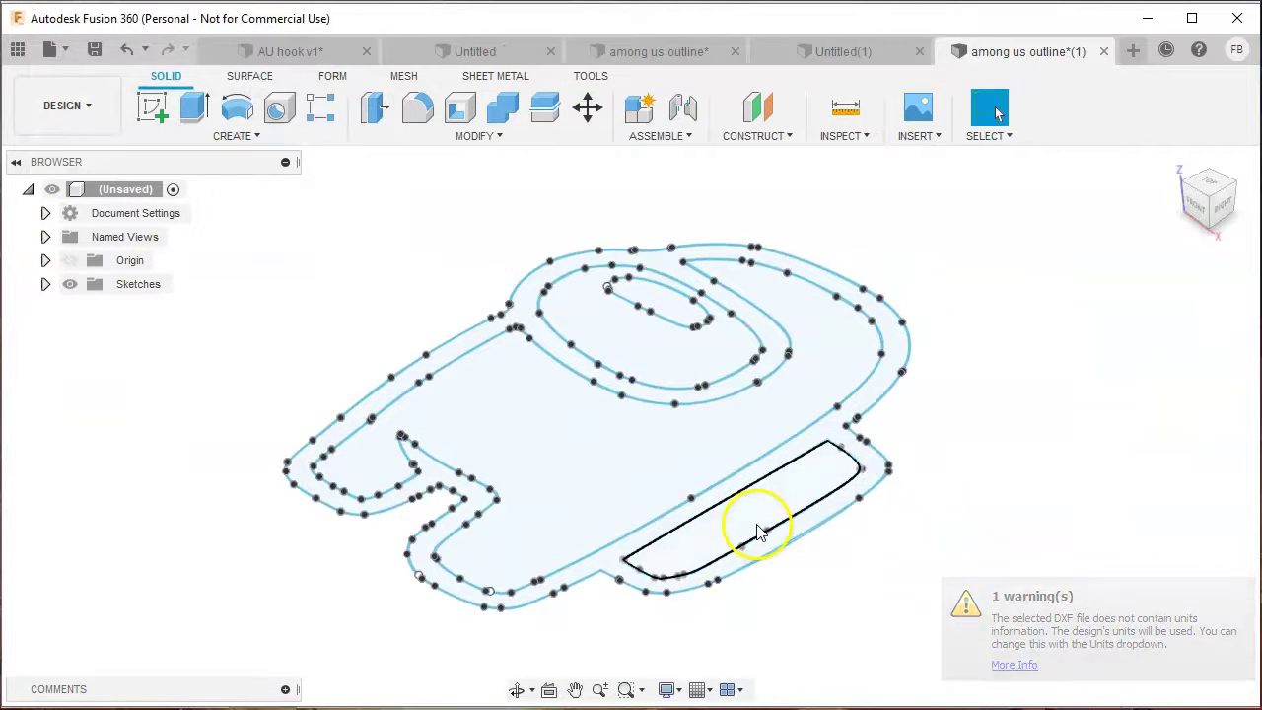
# - Scale the whole imported outline sketch uniformly by a factor of 0.4 about the sketch point at the corner just below the visor
pyautogui.click(1204, 186)
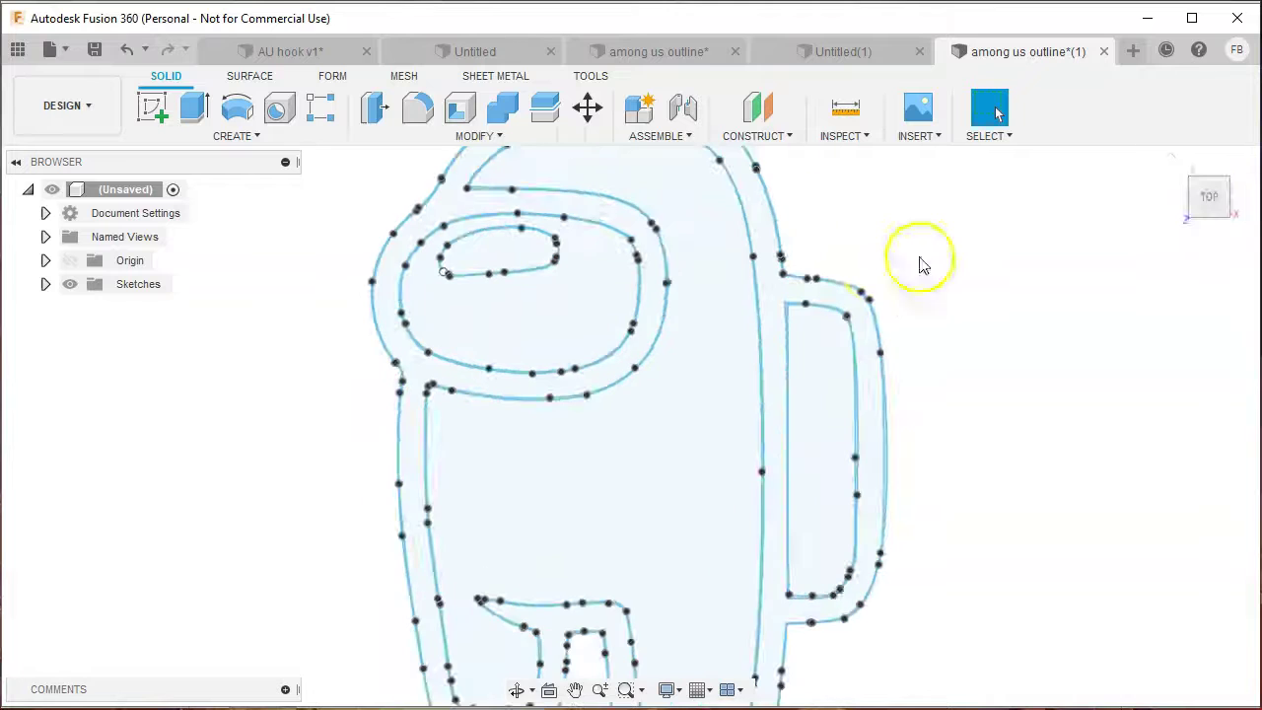
pyautogui.scroll(2, 818, 281)
pyautogui.scroll(-5, 818, 281)
pyautogui.click(473, 136)
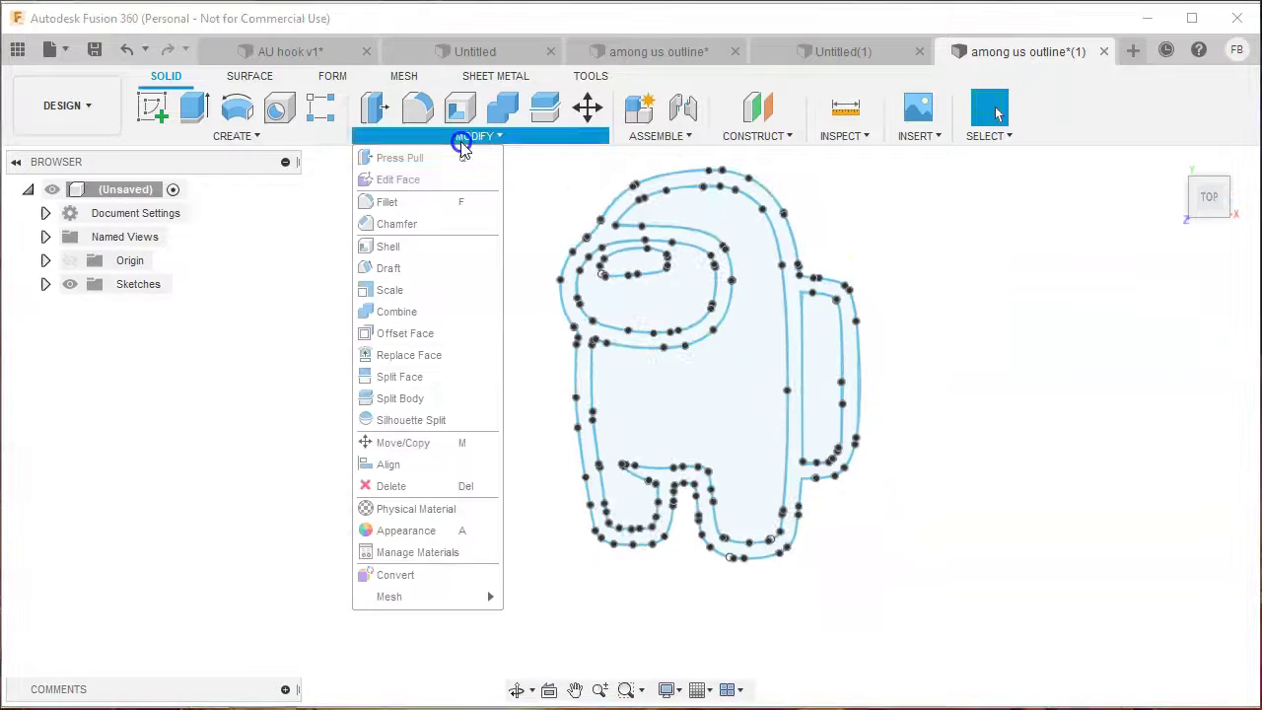
pyautogui.click(414, 289)
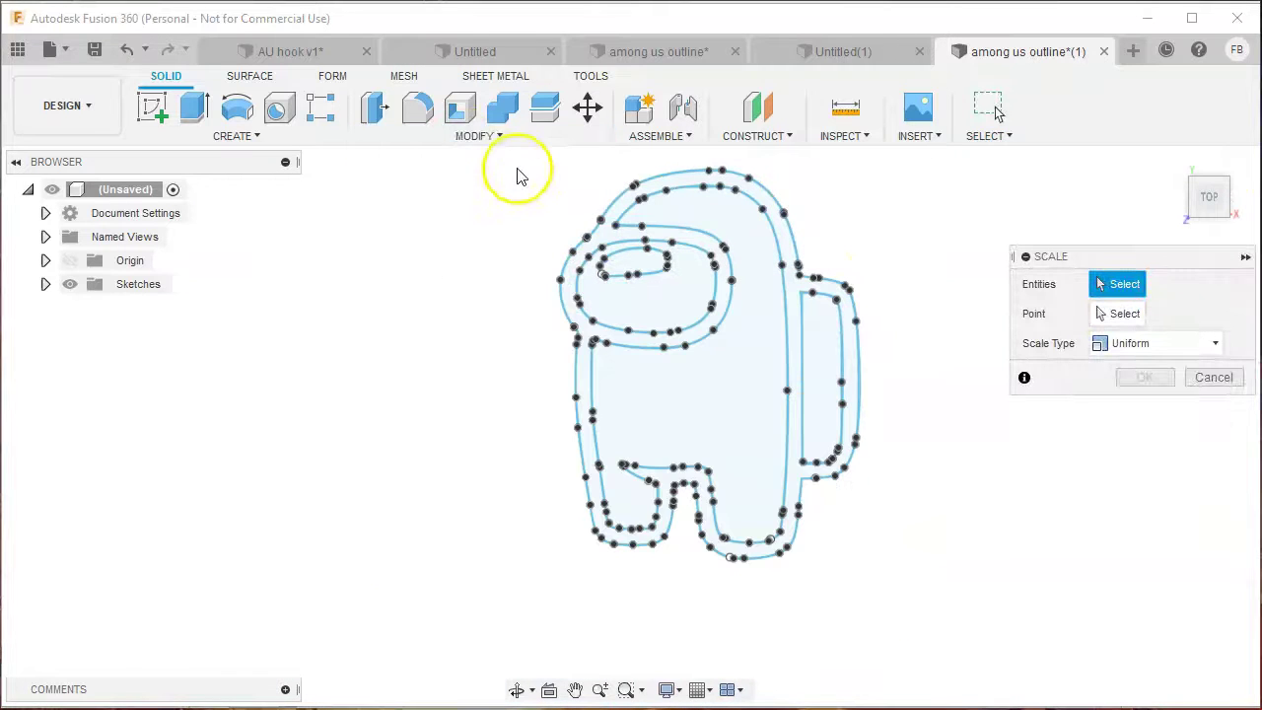
pyautogui.moveTo(519, 153); pyautogui.dragTo(907, 636)
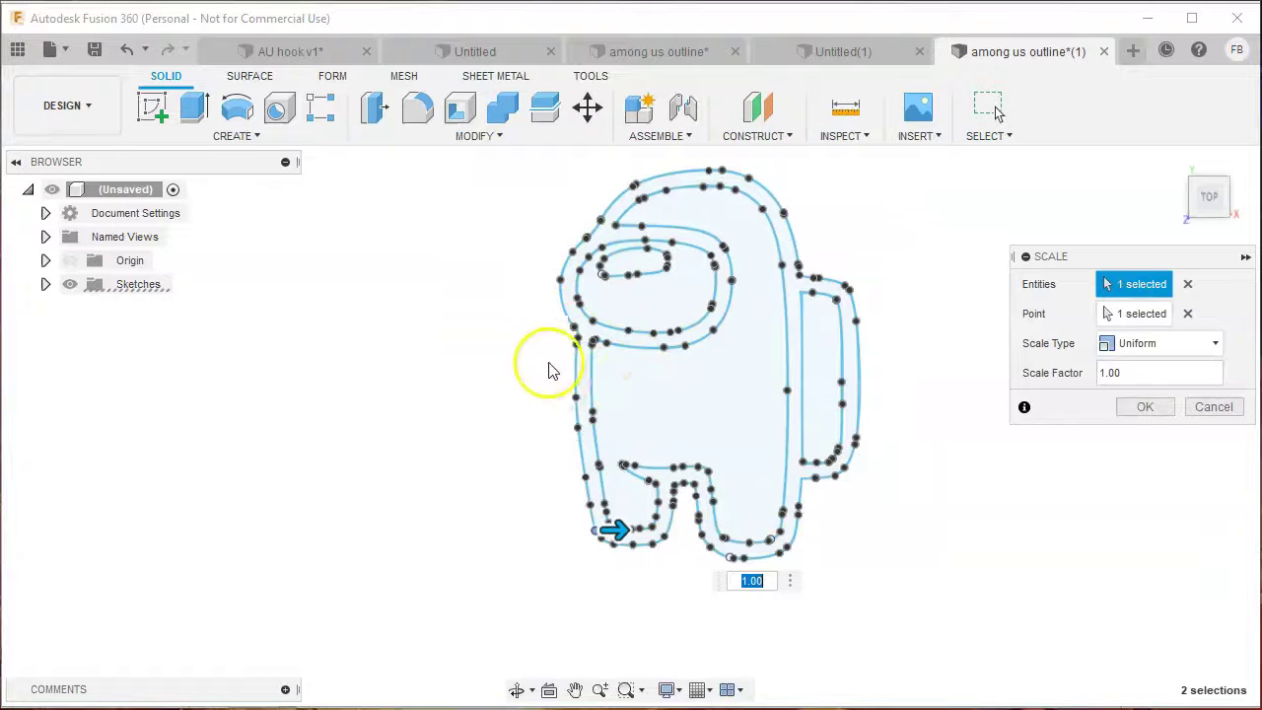
pyautogui.scroll(10, 582, 370)
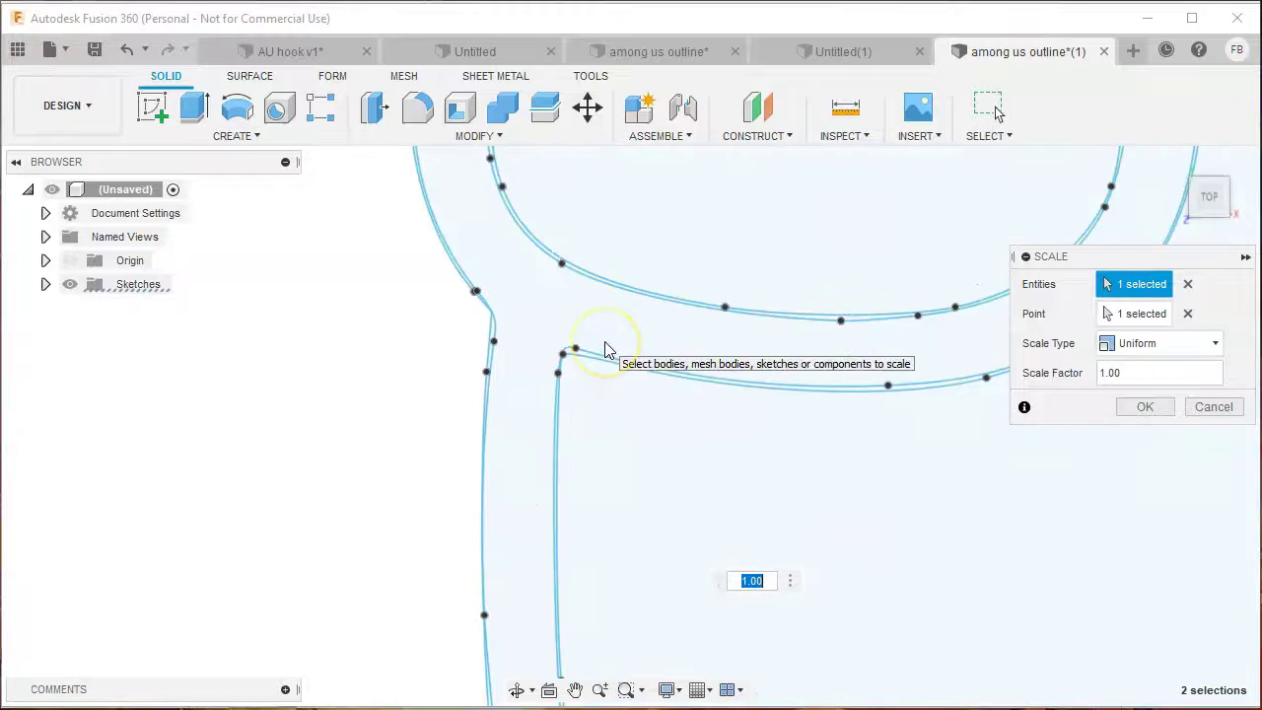
pyautogui.scroll(5, 604, 350)
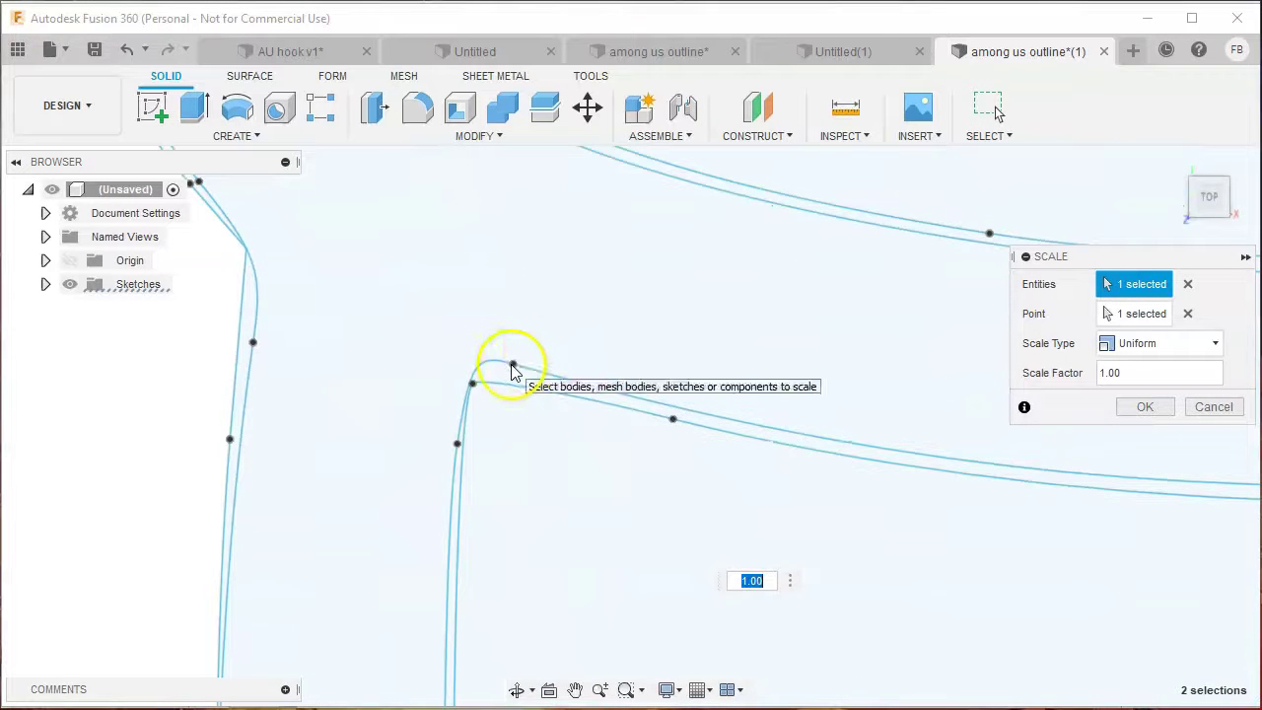
pyautogui.click(1104, 314)
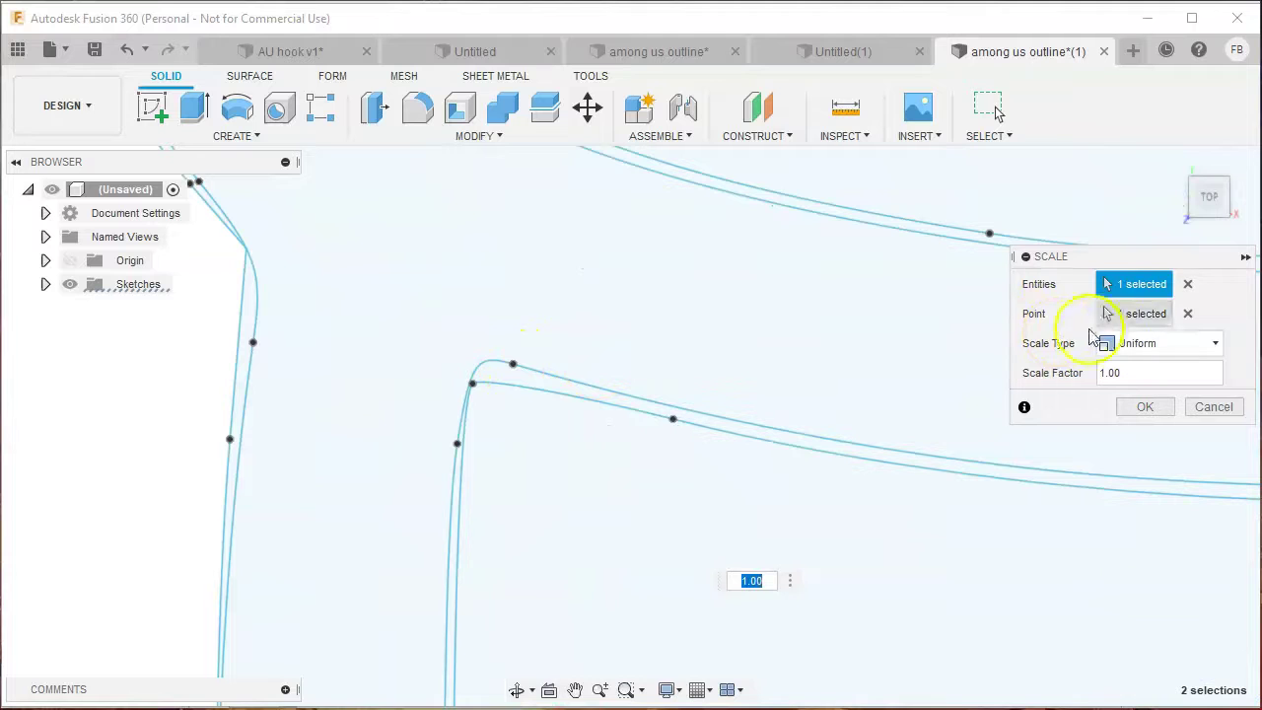
pyautogui.click(513, 367)
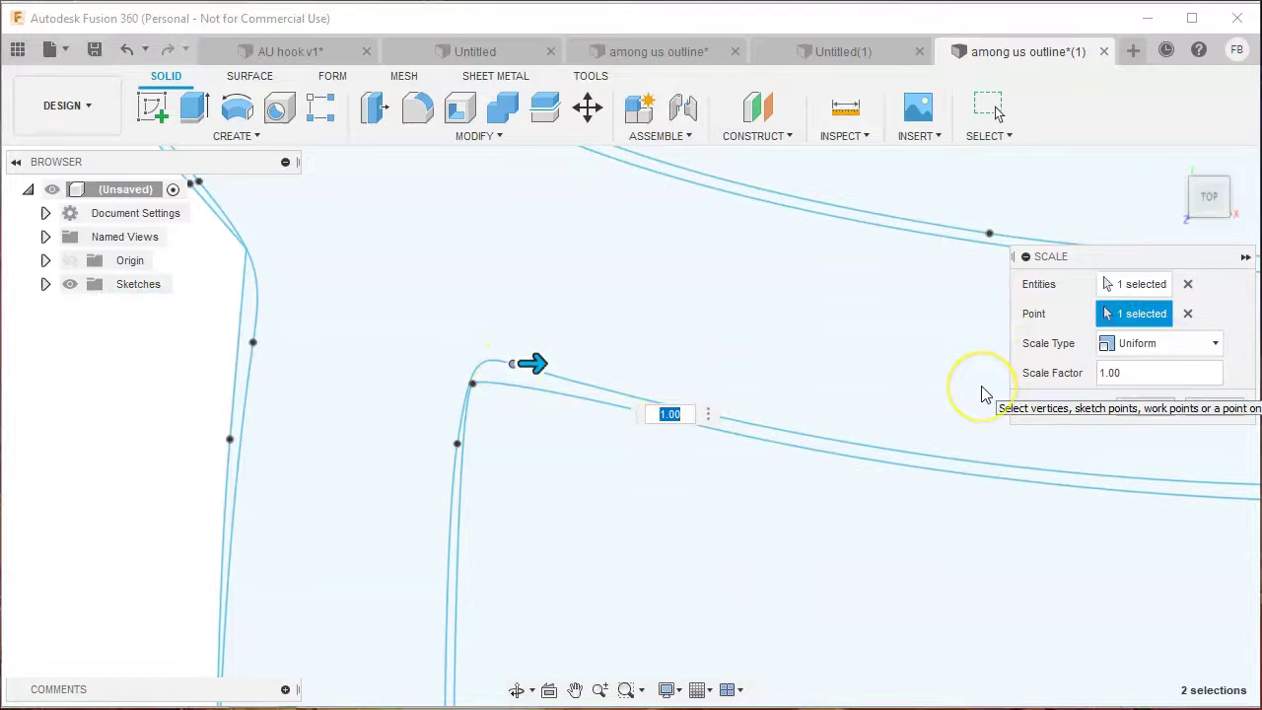
pyautogui.write('.4')
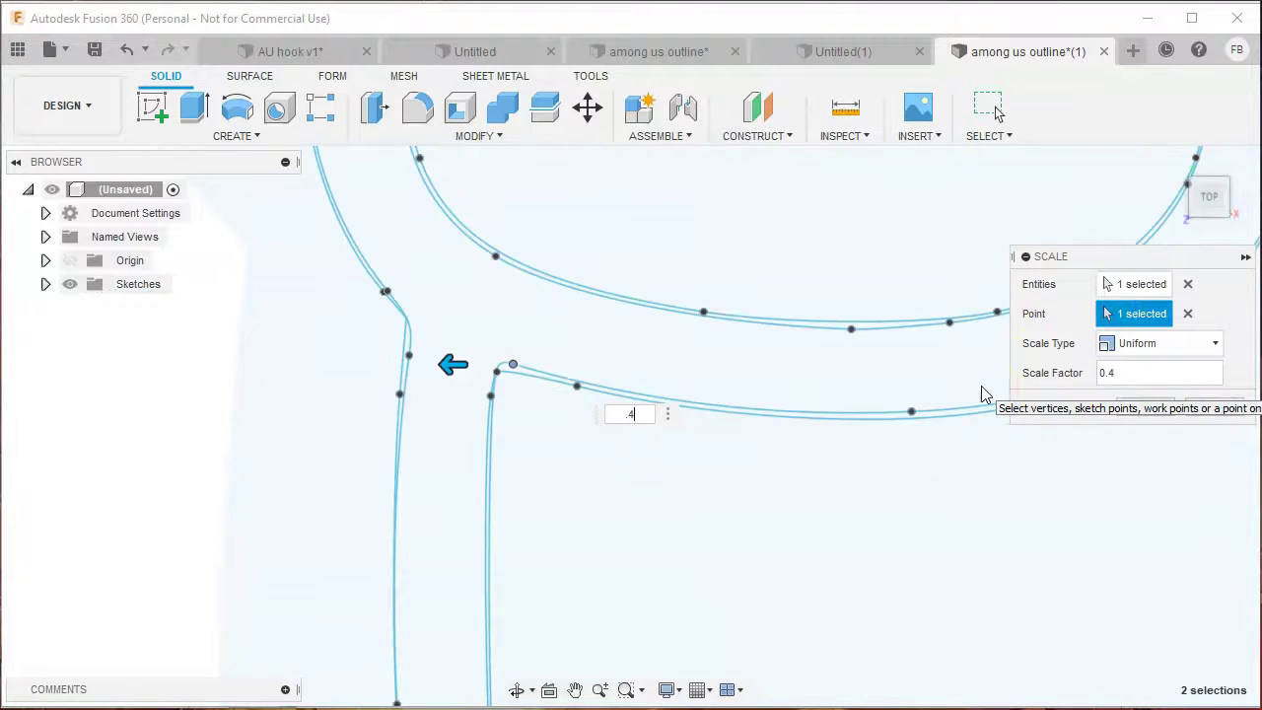
pyautogui.press('Return')
# - Extrude all profiles of the scaled character outline -2 mm to one side as a new body, forming a solid plate
pyautogui.scroll(2, 984, 394)
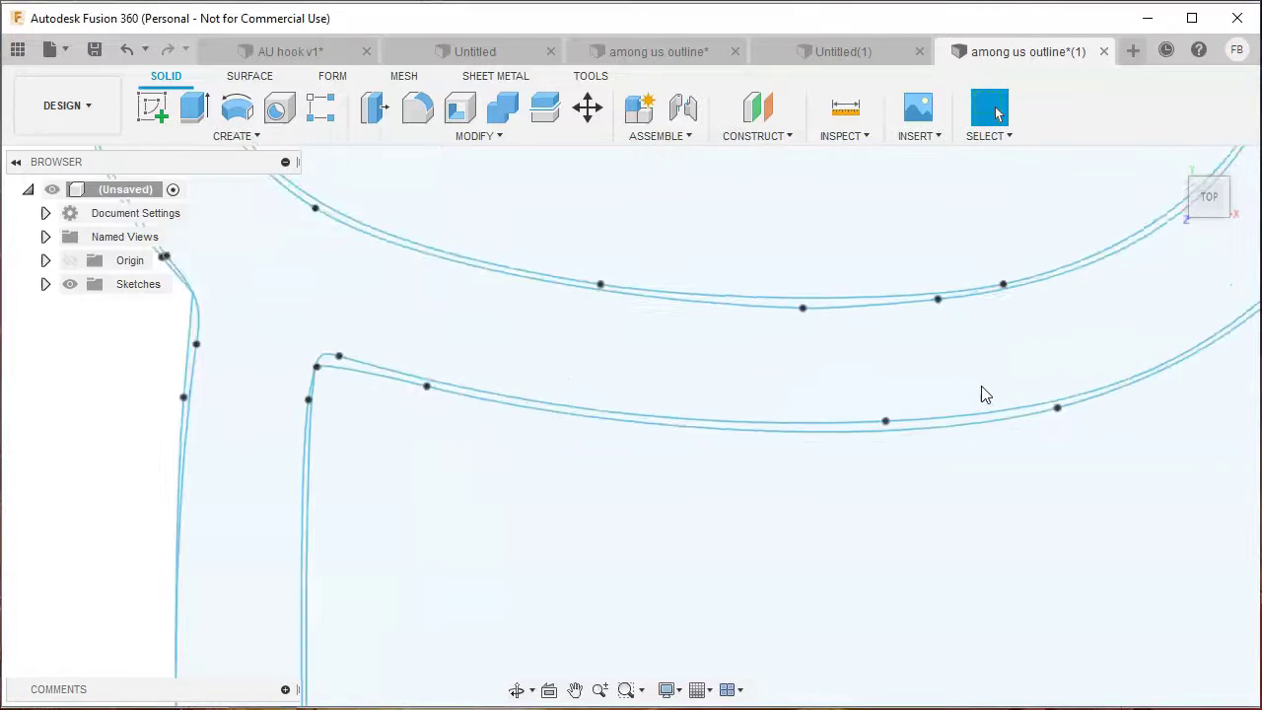
pyautogui.scroll(-3, 984, 395)
pyautogui.scroll(-5, 984, 394)
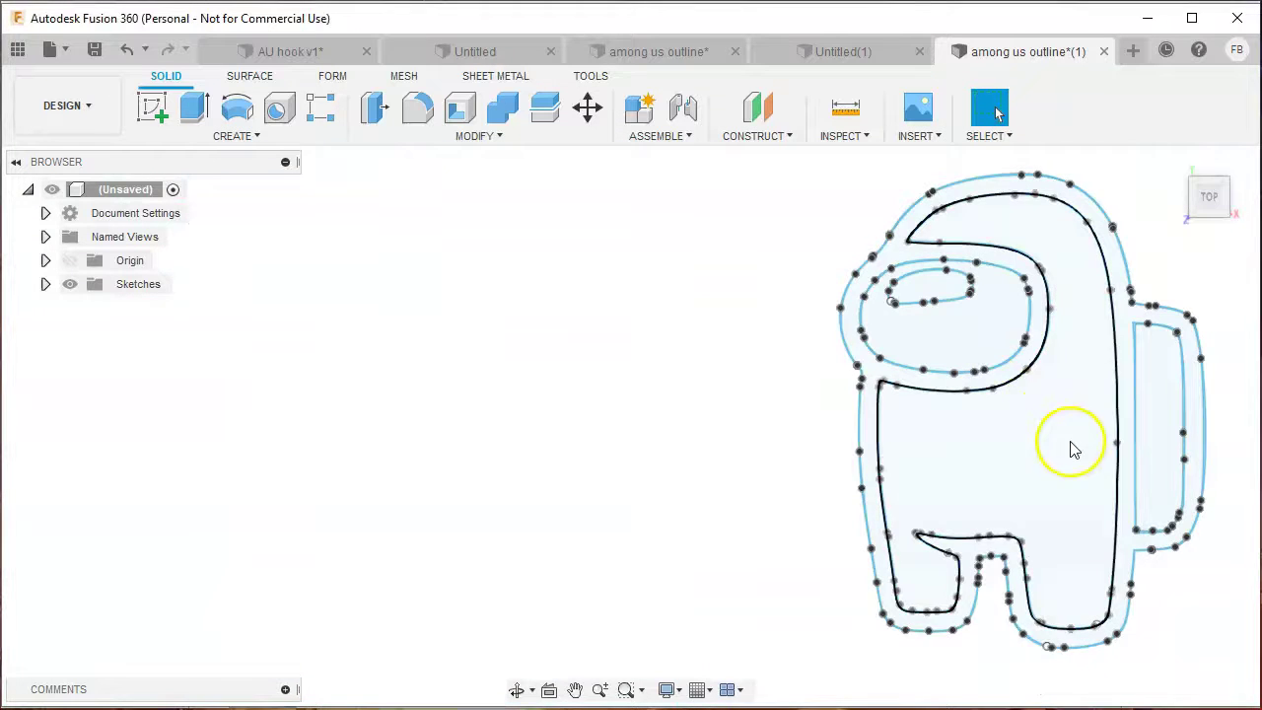
pyautogui.moveTo(1075, 449); pyautogui.dragTo(774, 443, button='middle')
pyautogui.scroll(-2, 775, 443)
pyautogui.moveTo(391, 190)
pyautogui.mouseDown()
pyautogui.moveTo(555, 445)
pyautogui.moveTo(732, 648)
pyautogui.moveTo(760, 647)
pyautogui.mouseUp()
pyautogui.click(254, 136)
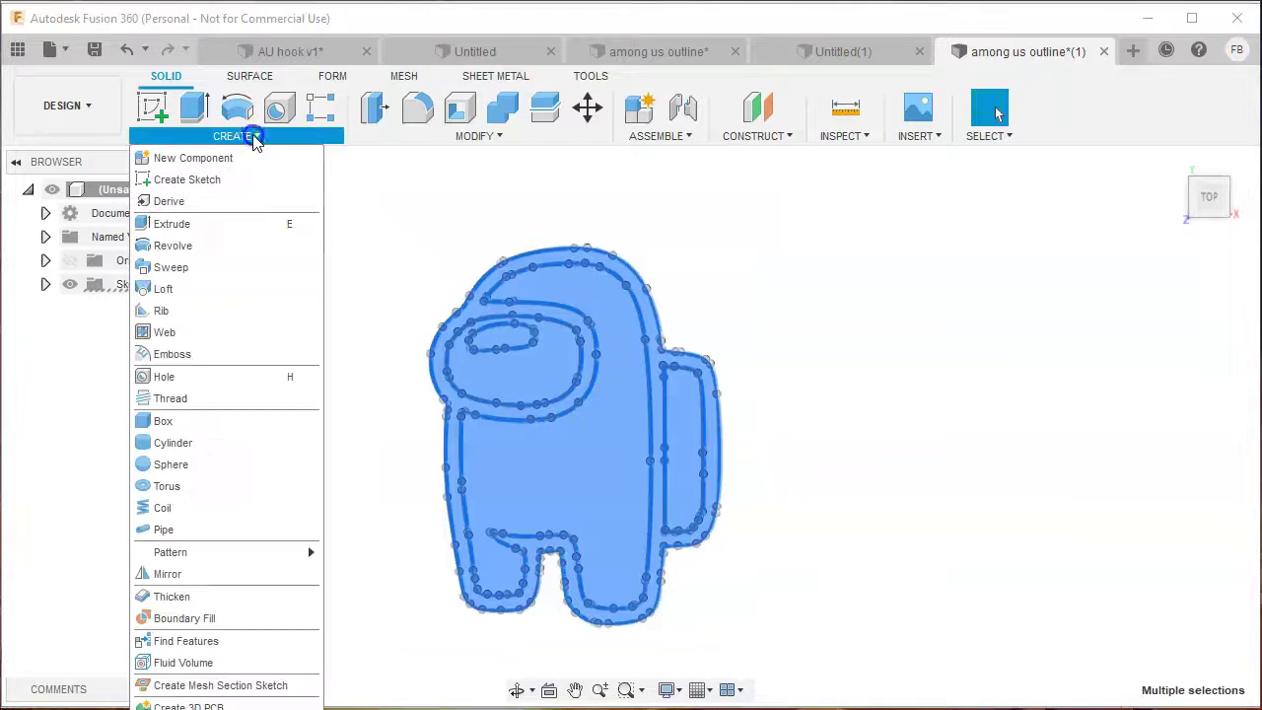
pyautogui.click(194, 107)
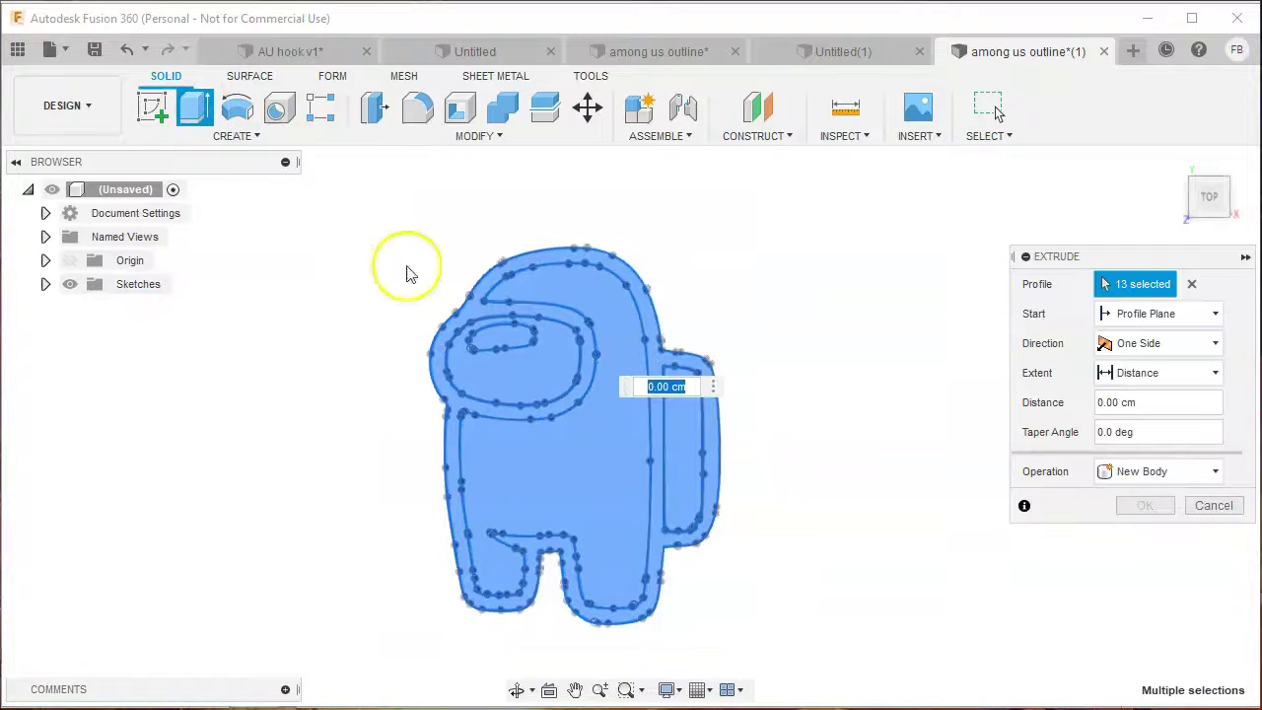
pyautogui.click(1234, 220)
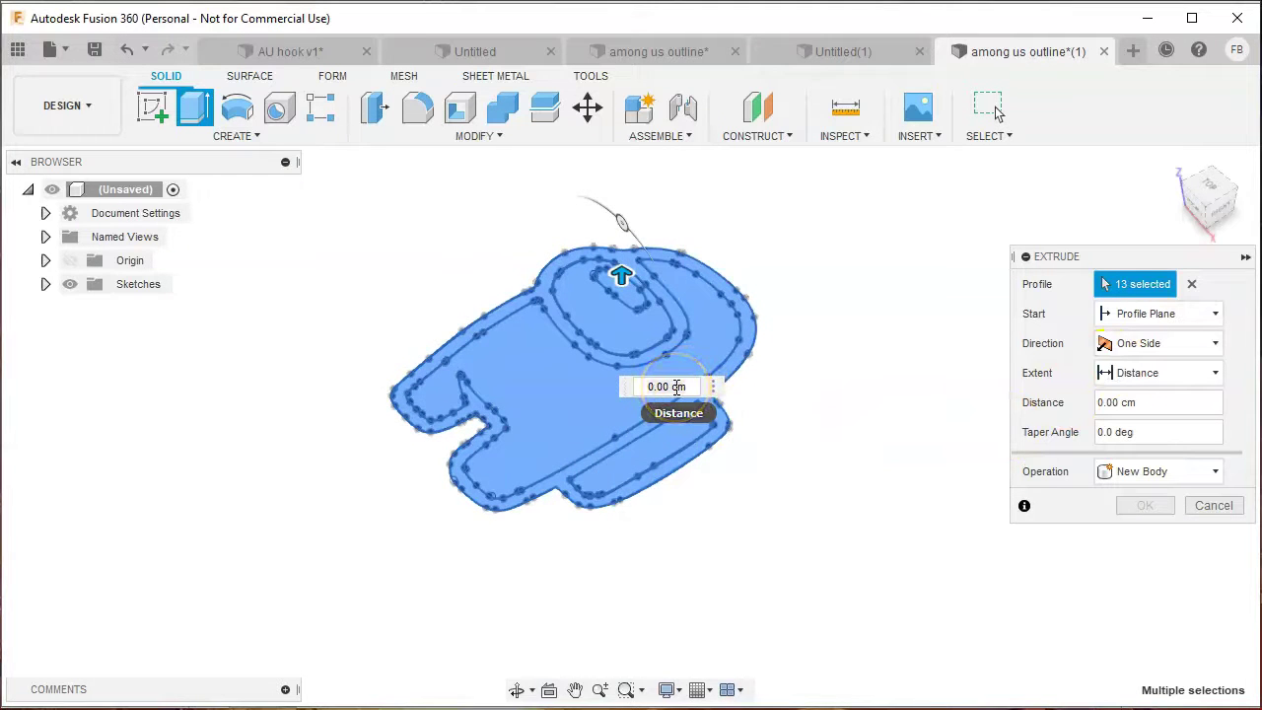
pyautogui.click(677, 386)
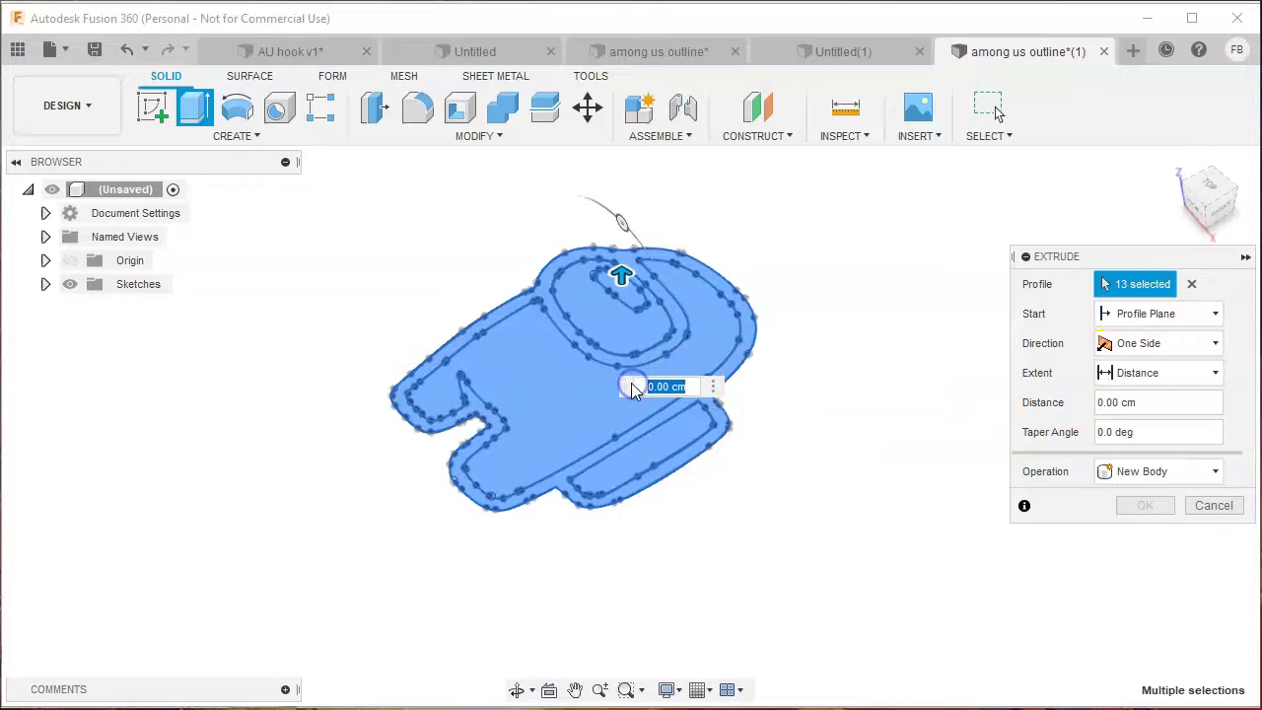
pyautogui.write('-2')
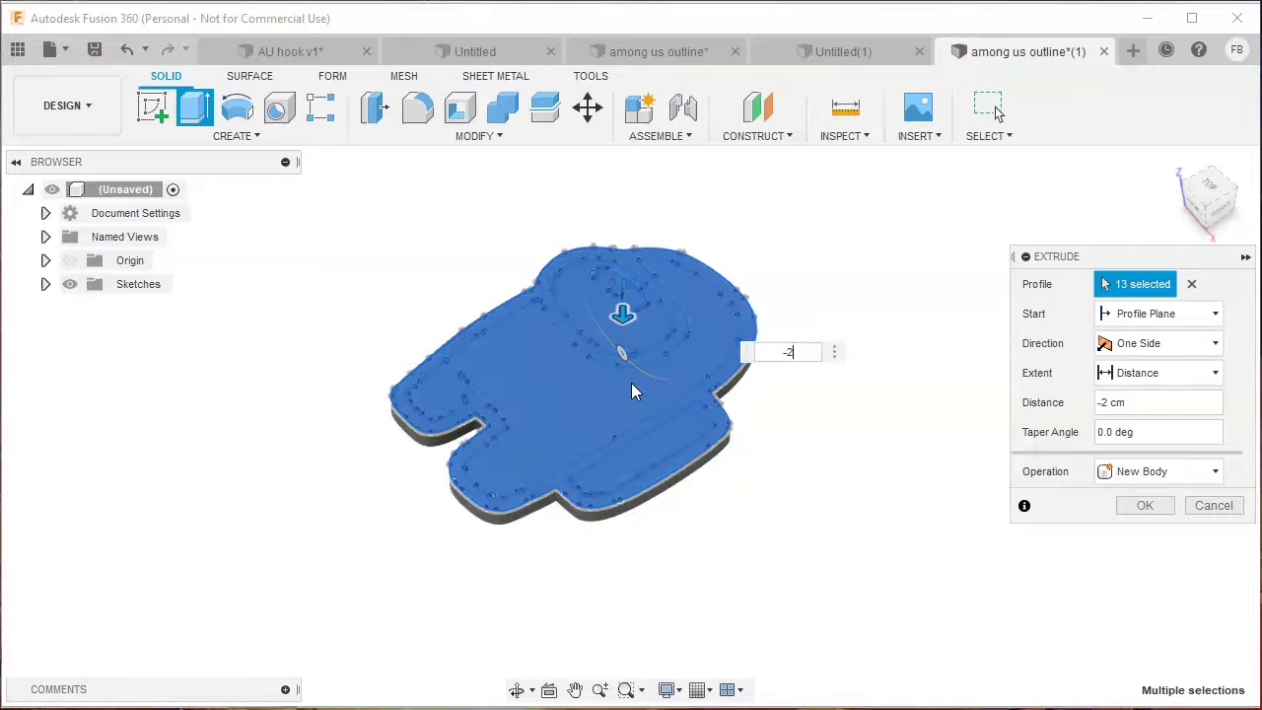
pyautogui.write('mm')
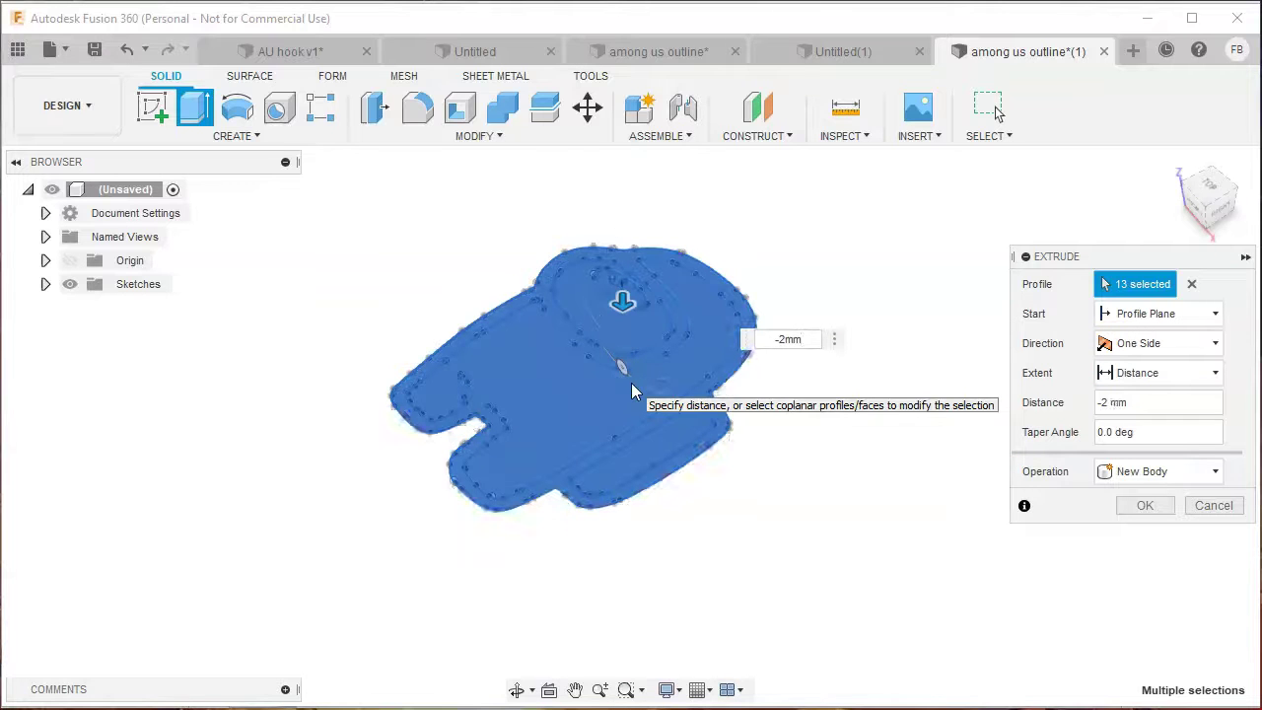
pyautogui.press('Return')
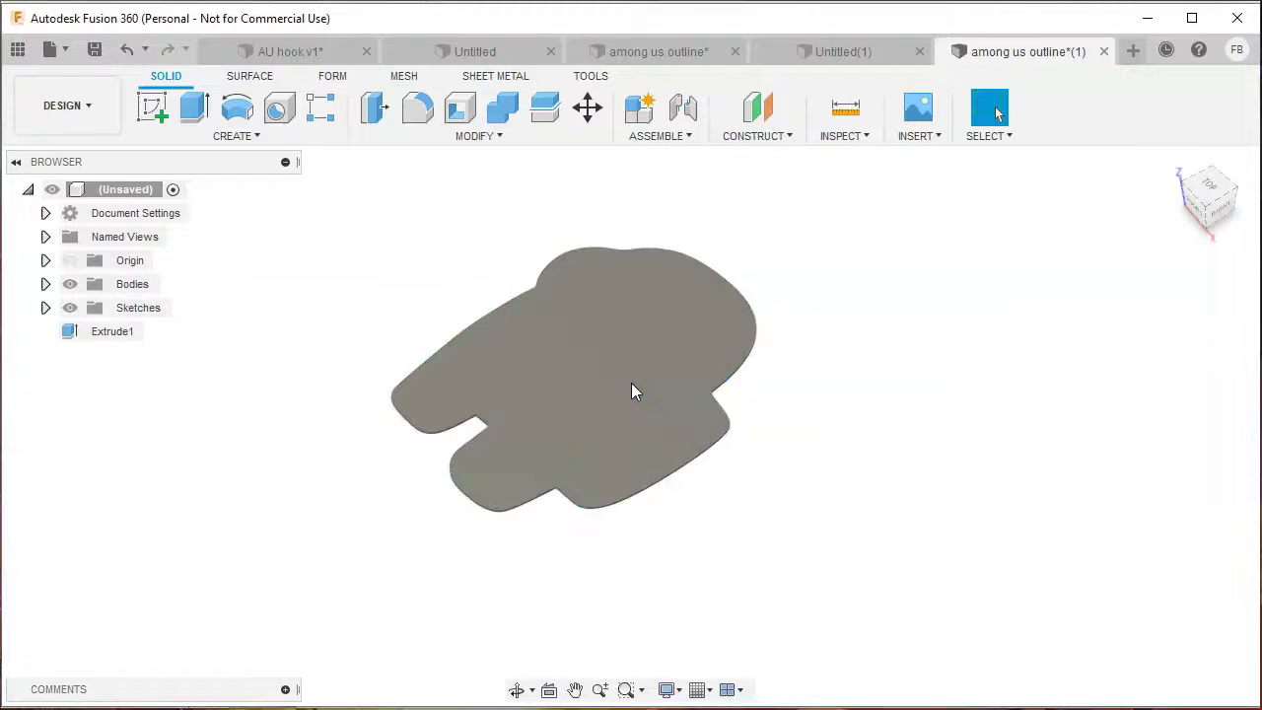
pyautogui.click(696, 393)
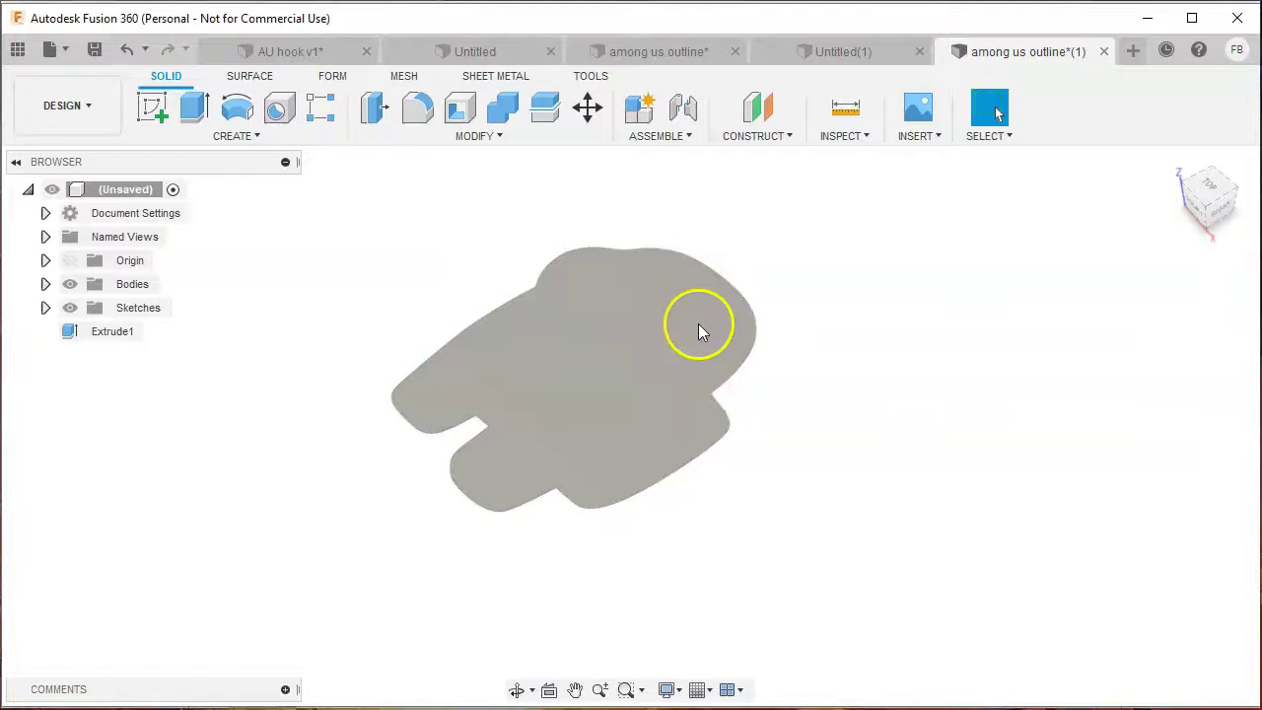
# - Close the empty Untitled(1) design
pyautogui.click(821, 53)
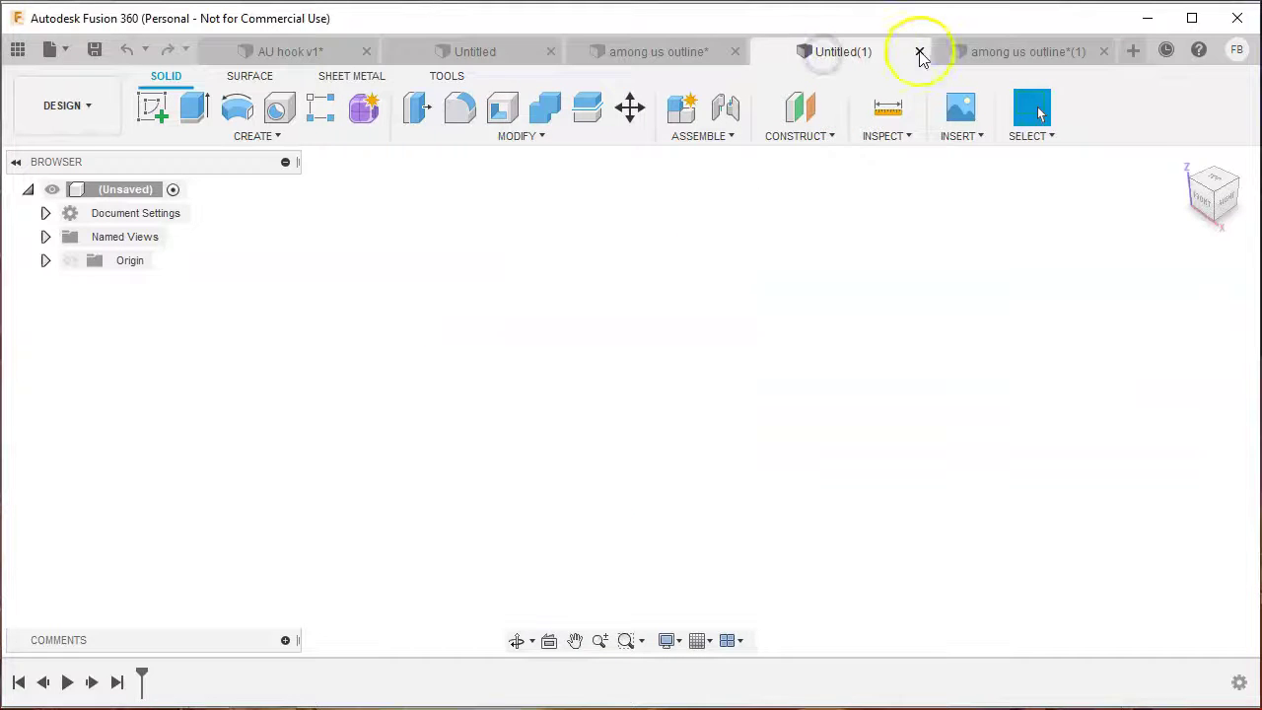
pyautogui.click(919, 52)
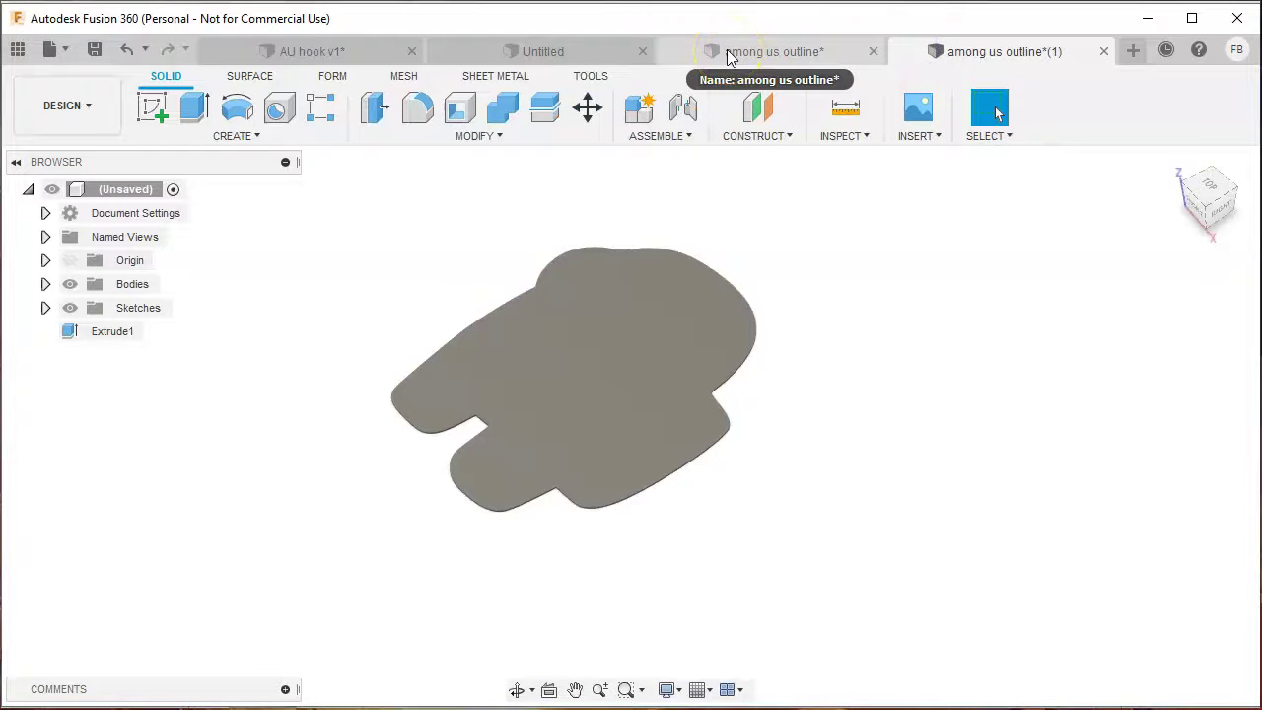
# - Select the extruded outline bodies in the first among us outline design and return to the solid plate's design
pyautogui.click(729, 55)
pyautogui.moveTo(362, 174); pyautogui.dragTo(912, 638)
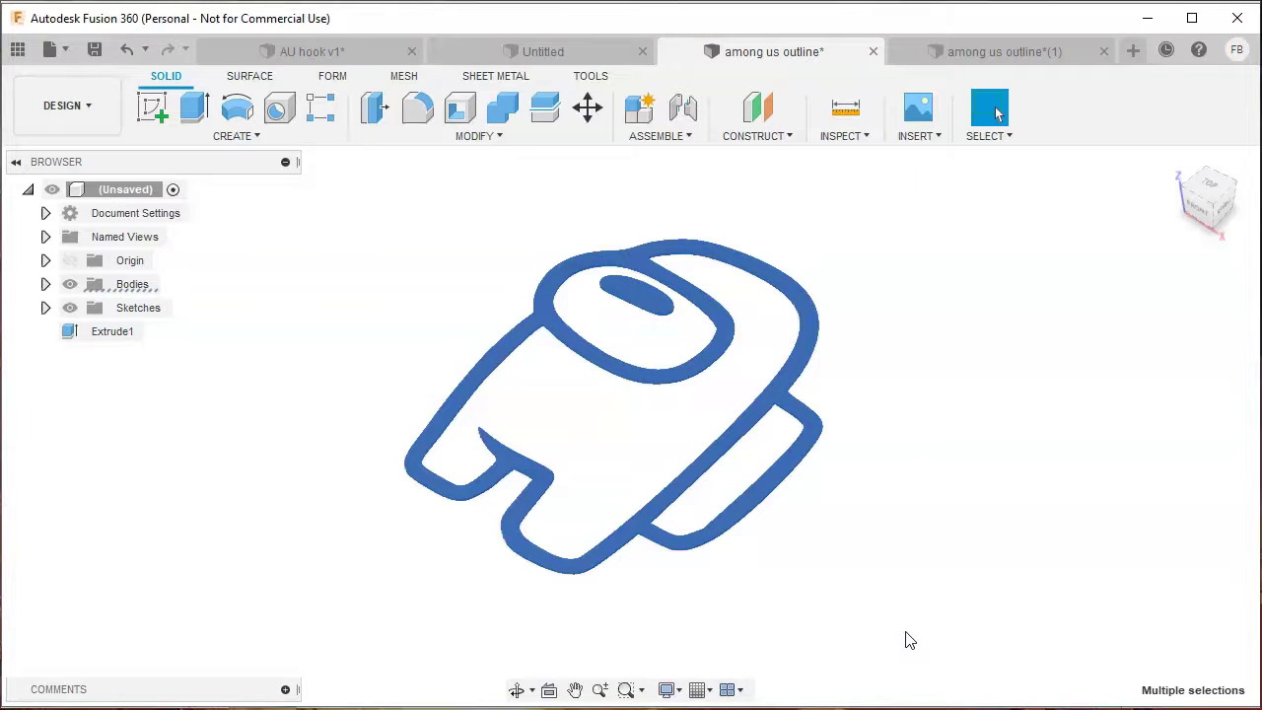
pyautogui.click(854, 614)
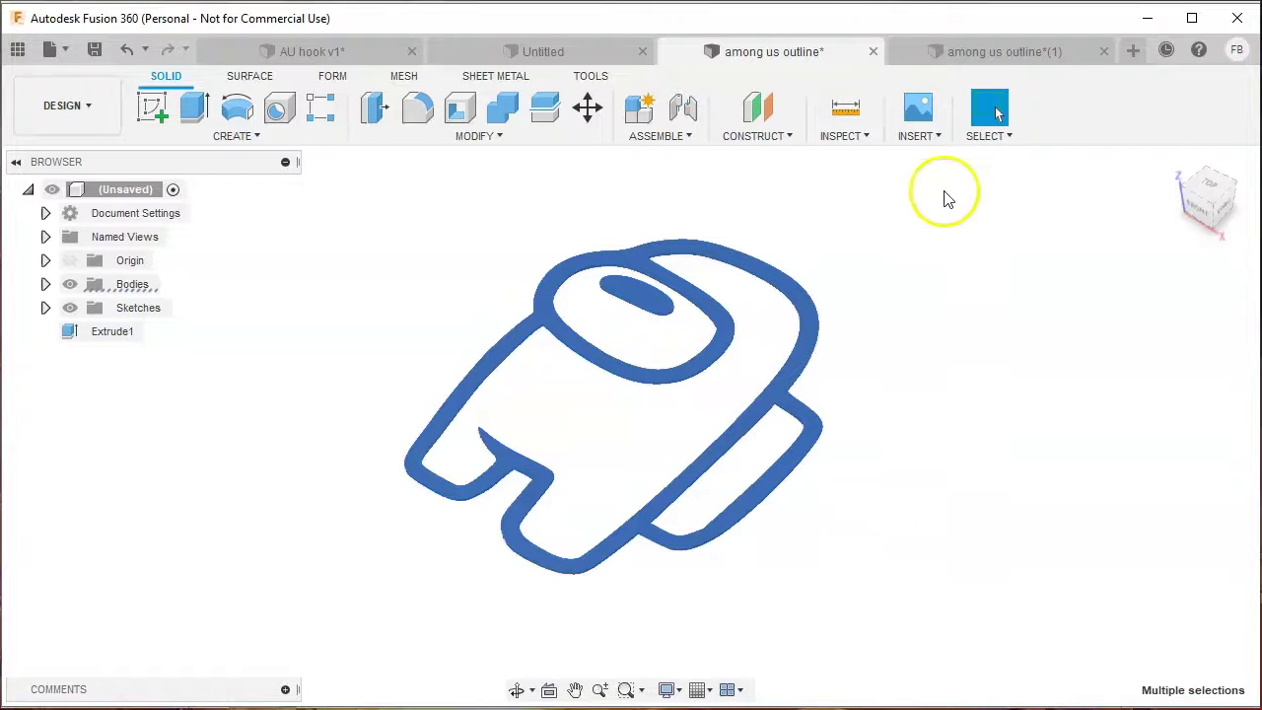
pyautogui.click(958, 52)
pyautogui.press('m')
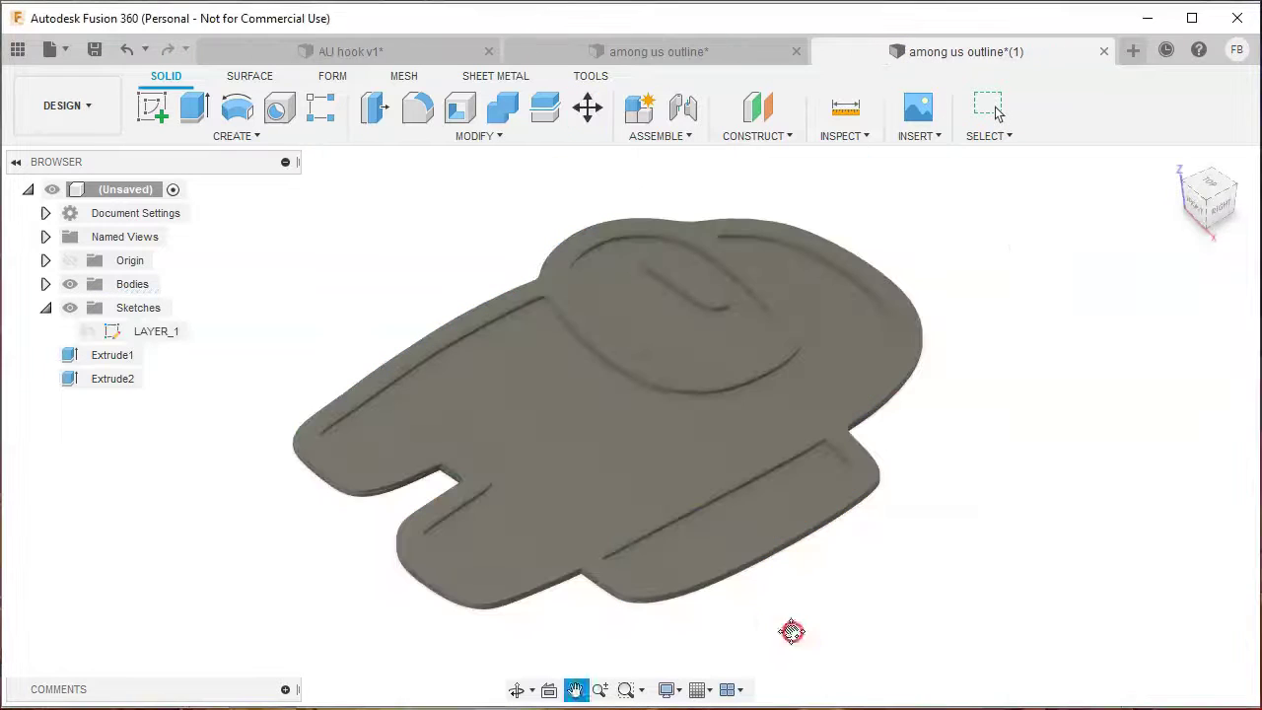
pyautogui.click(891, 565)
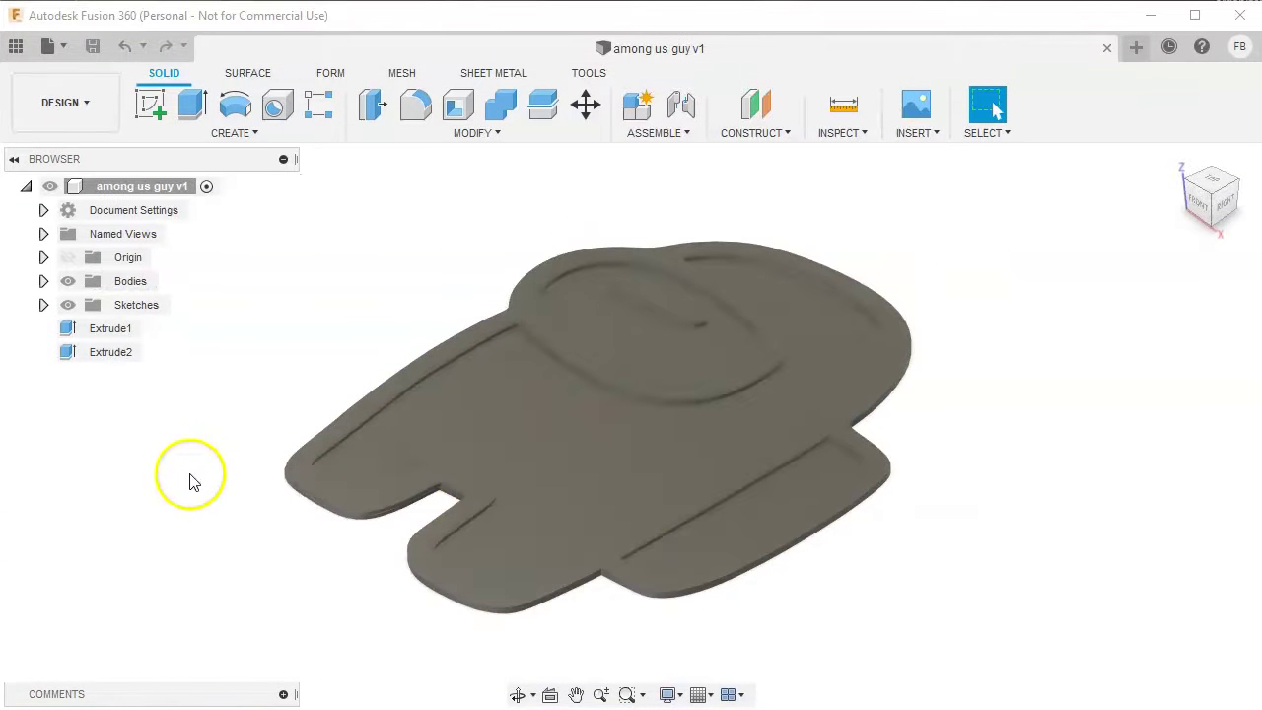
# - Export the finished design to the Desktop as the STL file among us guy v1.stl
pyautogui.click(48, 47)
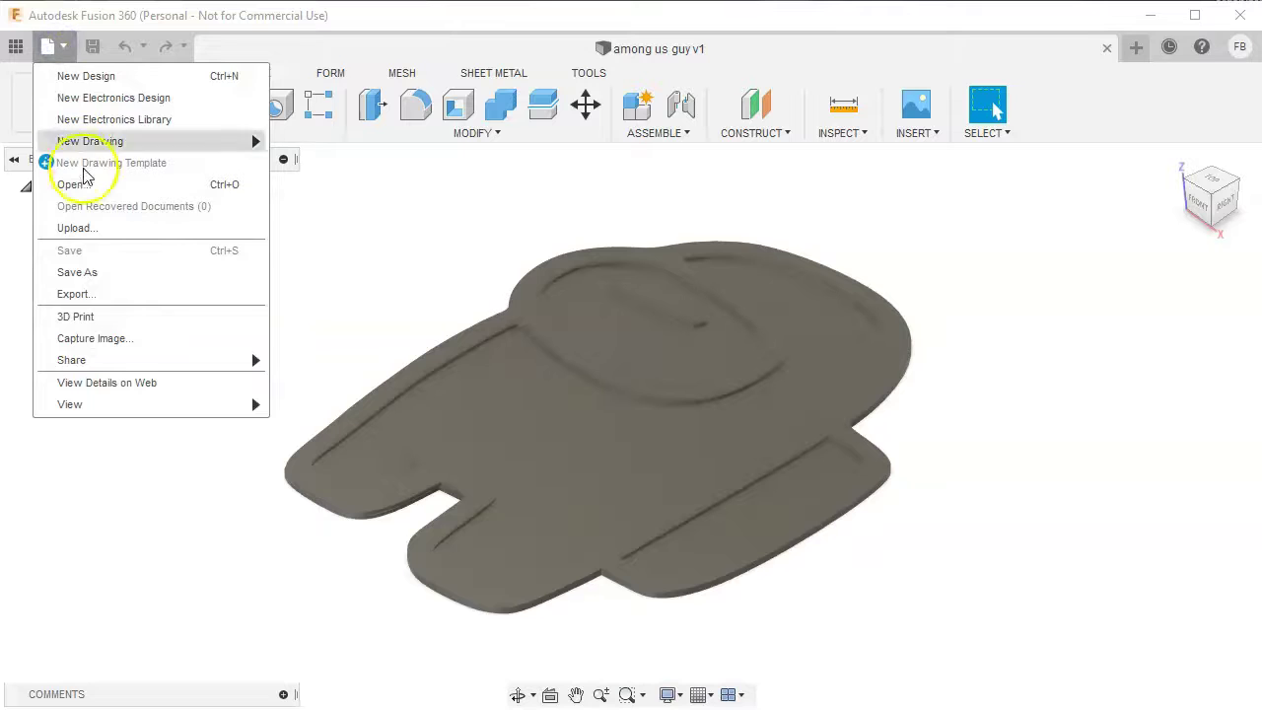
pyautogui.click(92, 291)
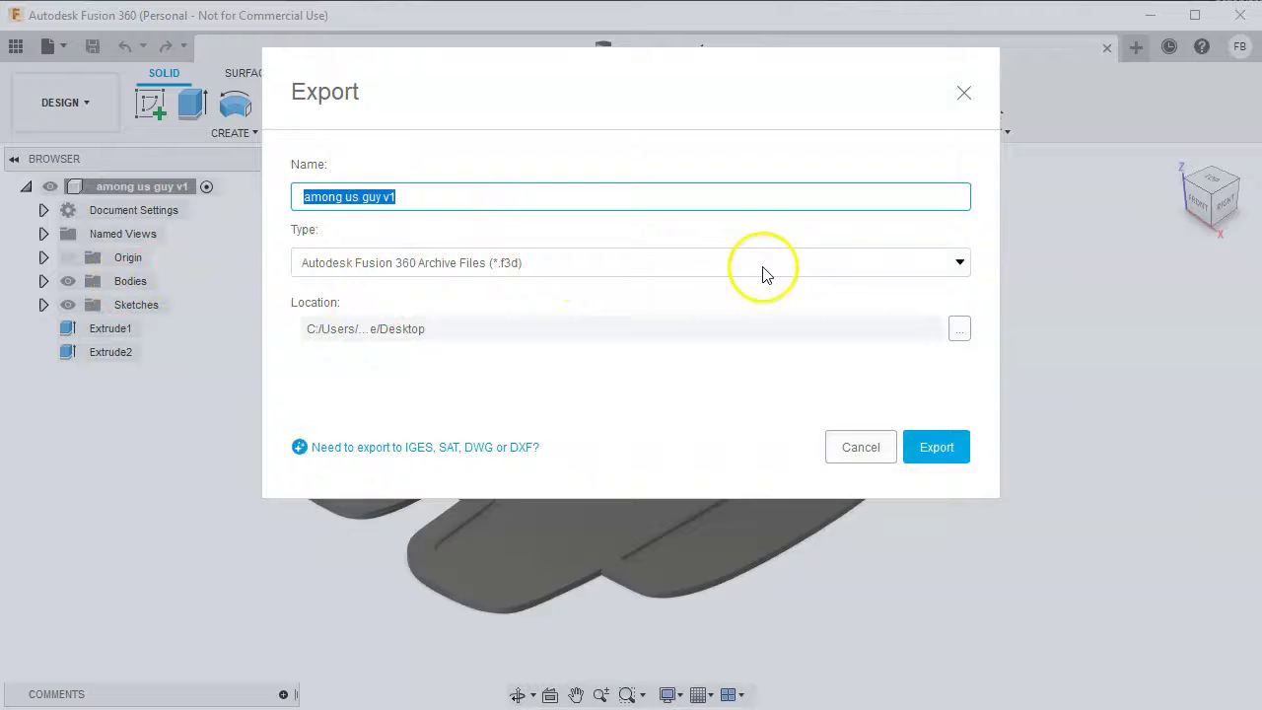
pyautogui.click(958, 262)
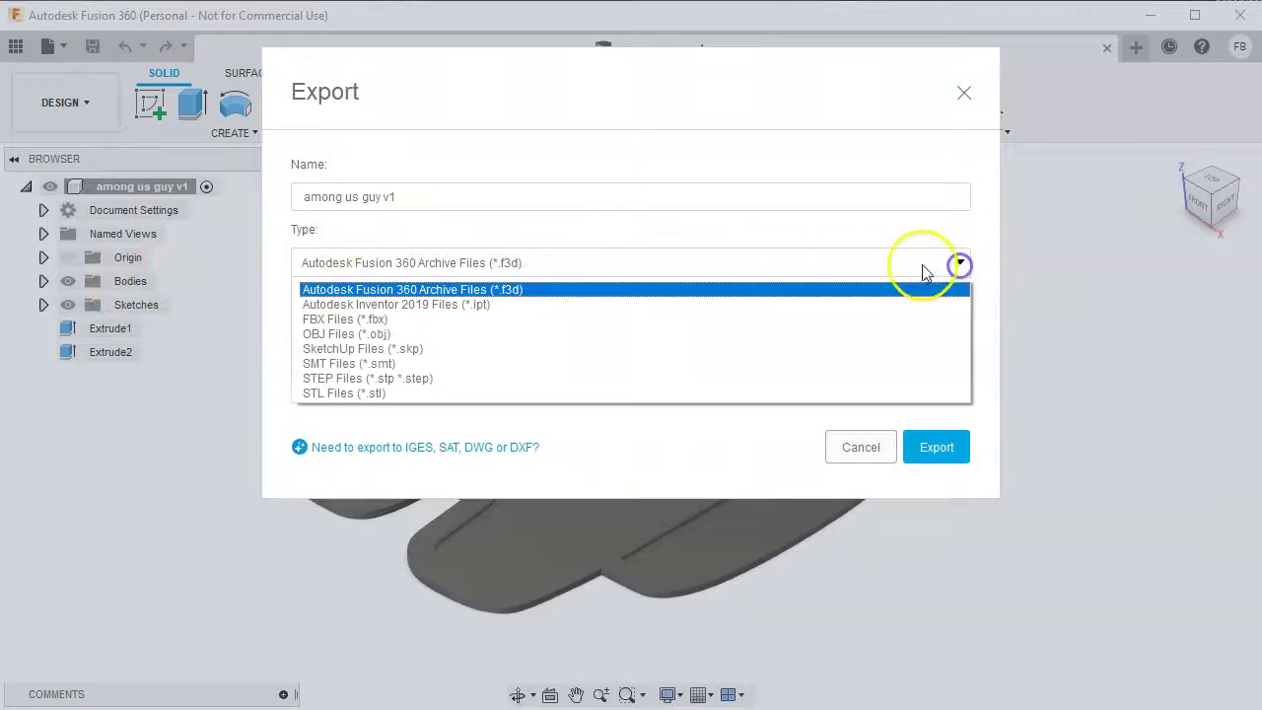
pyautogui.click(392, 393)
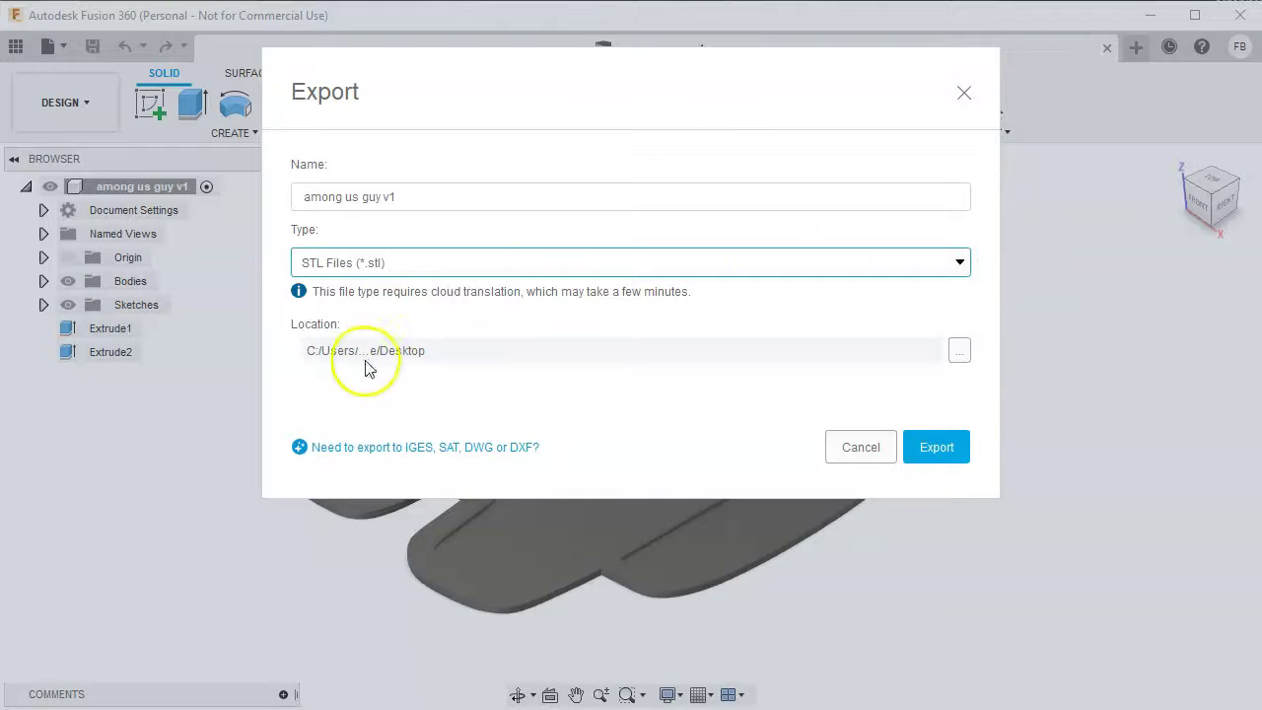
pyautogui.click(958, 352)
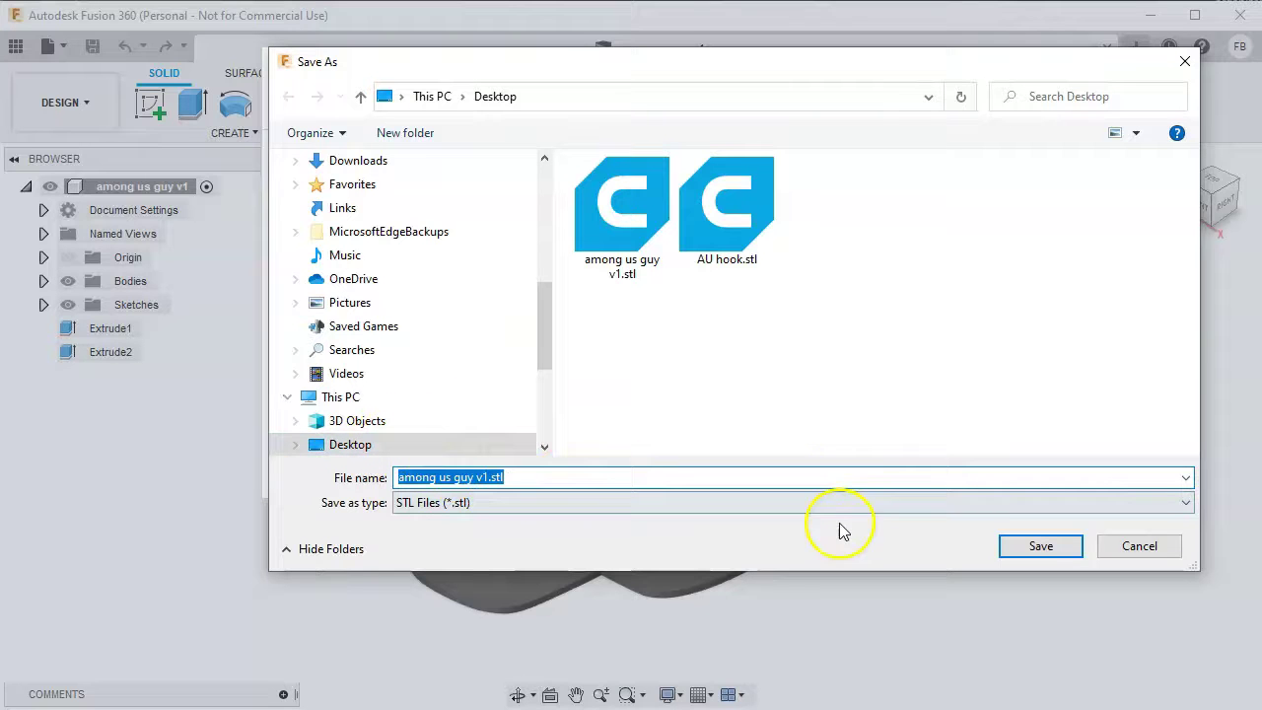
pyautogui.click(1065, 544)
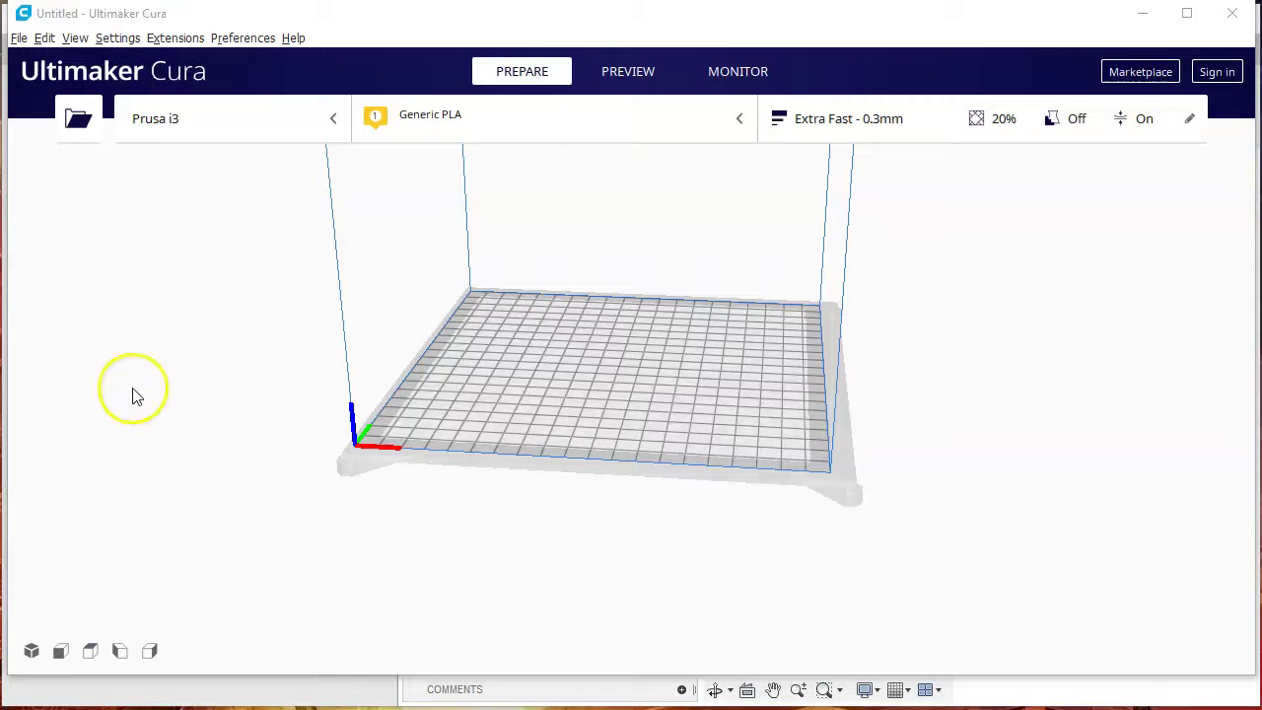
# - Switch to Ultimaker Cura and open among us guy v1.stl from the Desktop onto the build plate
pyautogui.click(17, 40)
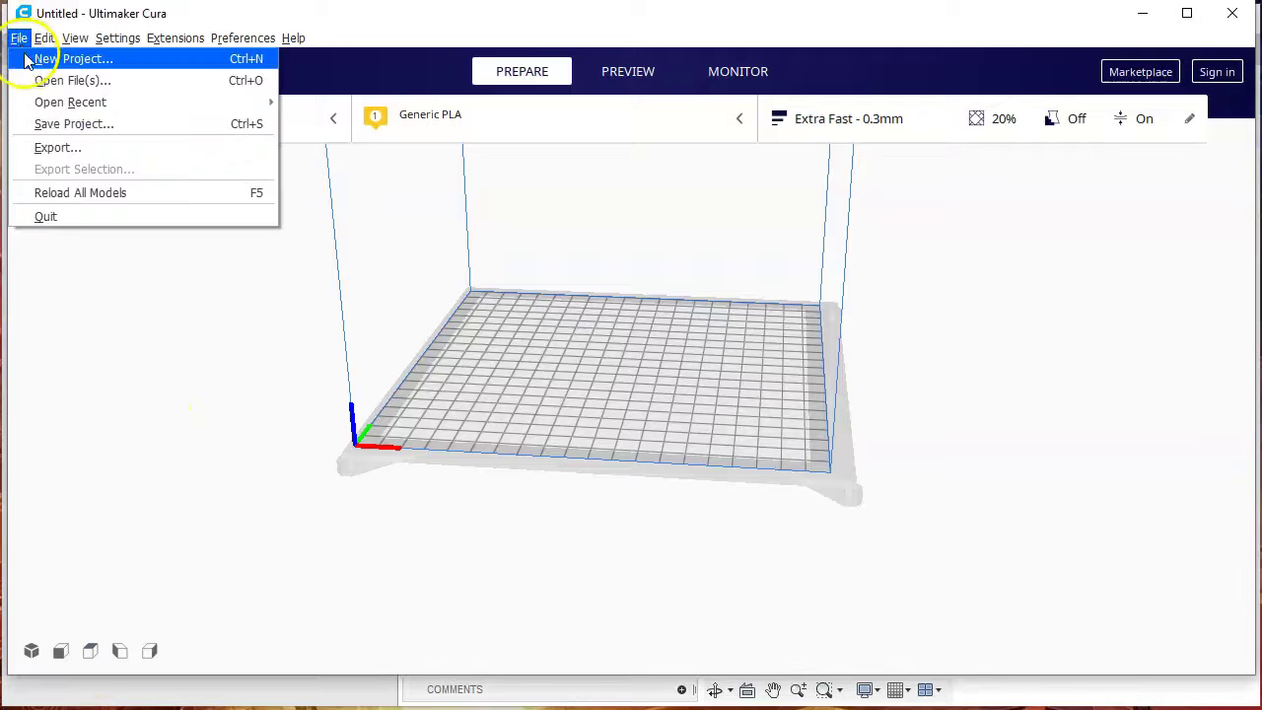
pyautogui.click(30, 80)
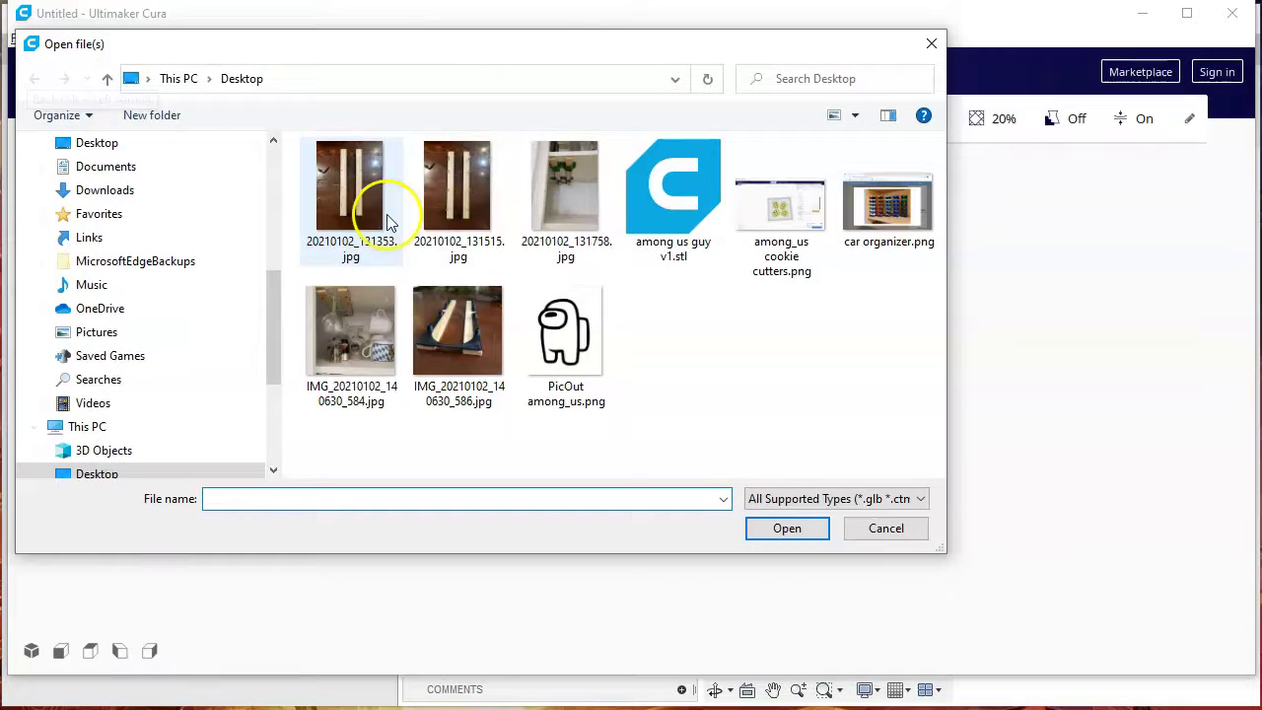
pyautogui.click(673, 202)
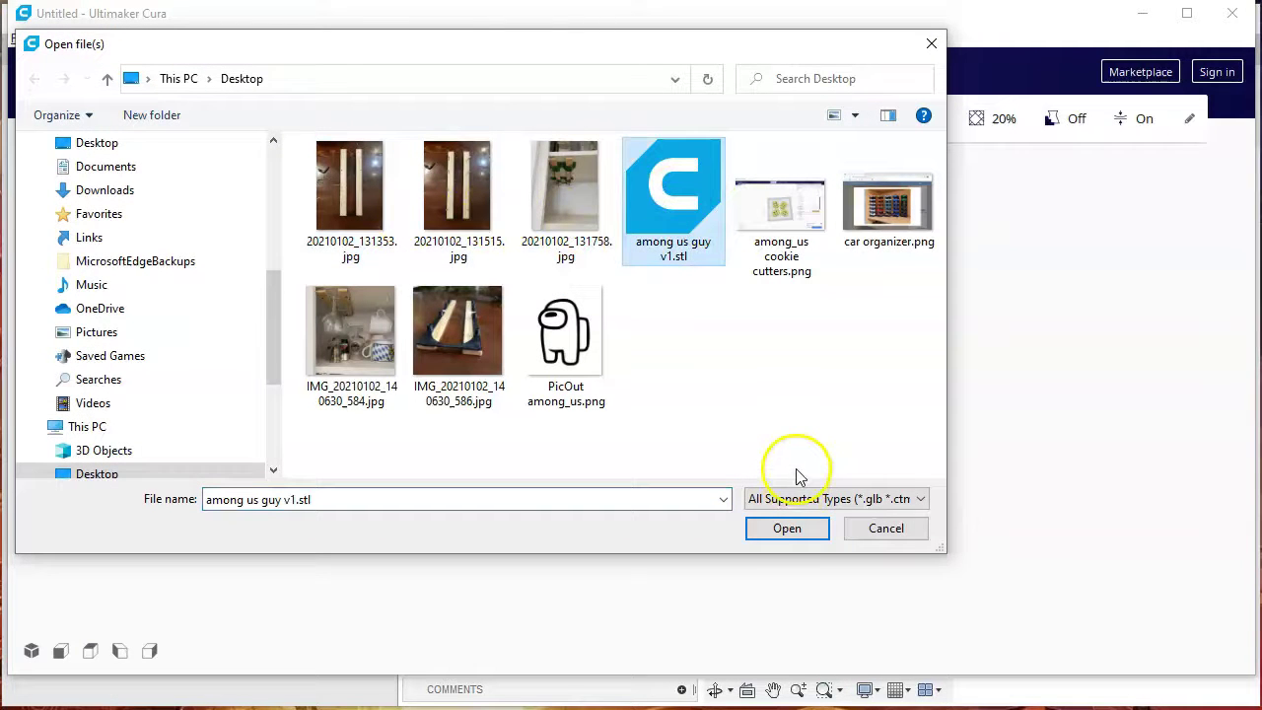
pyautogui.click(786, 528)
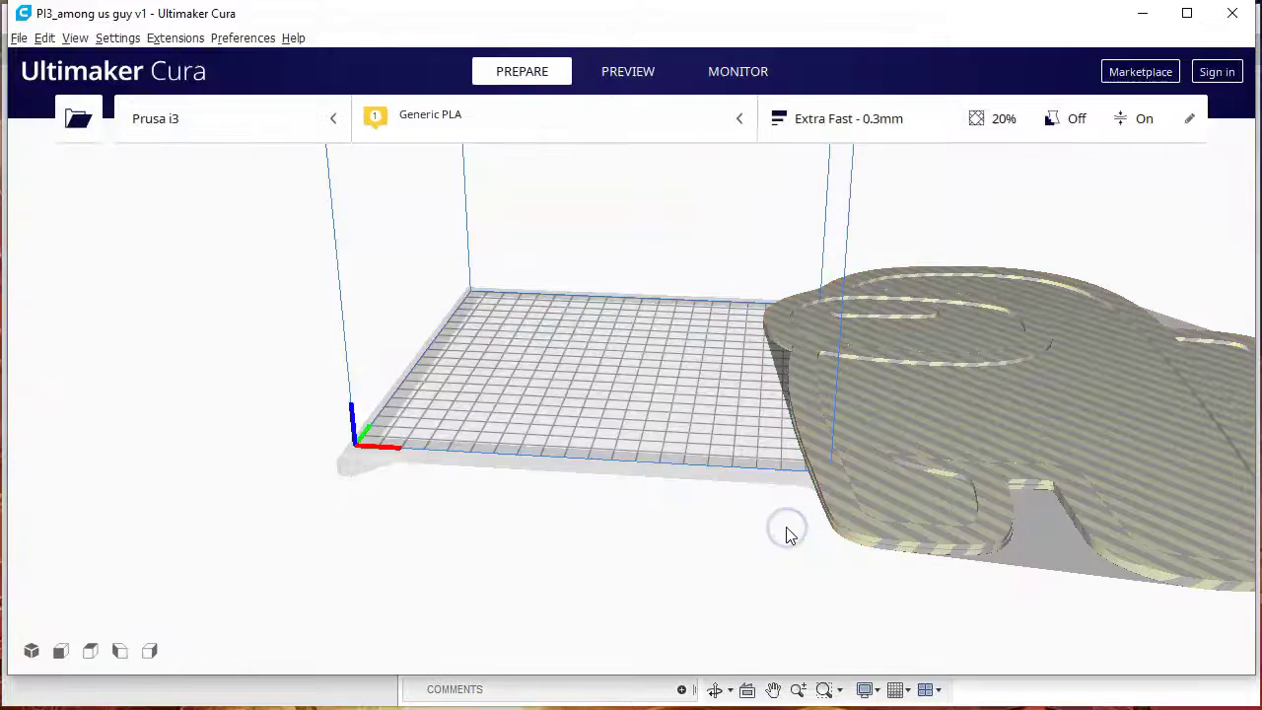
# - Scale the among us guy v1.stl model to 10% in both X and Y
pyautogui.click(858, 487)
pyautogui.click(938, 447)
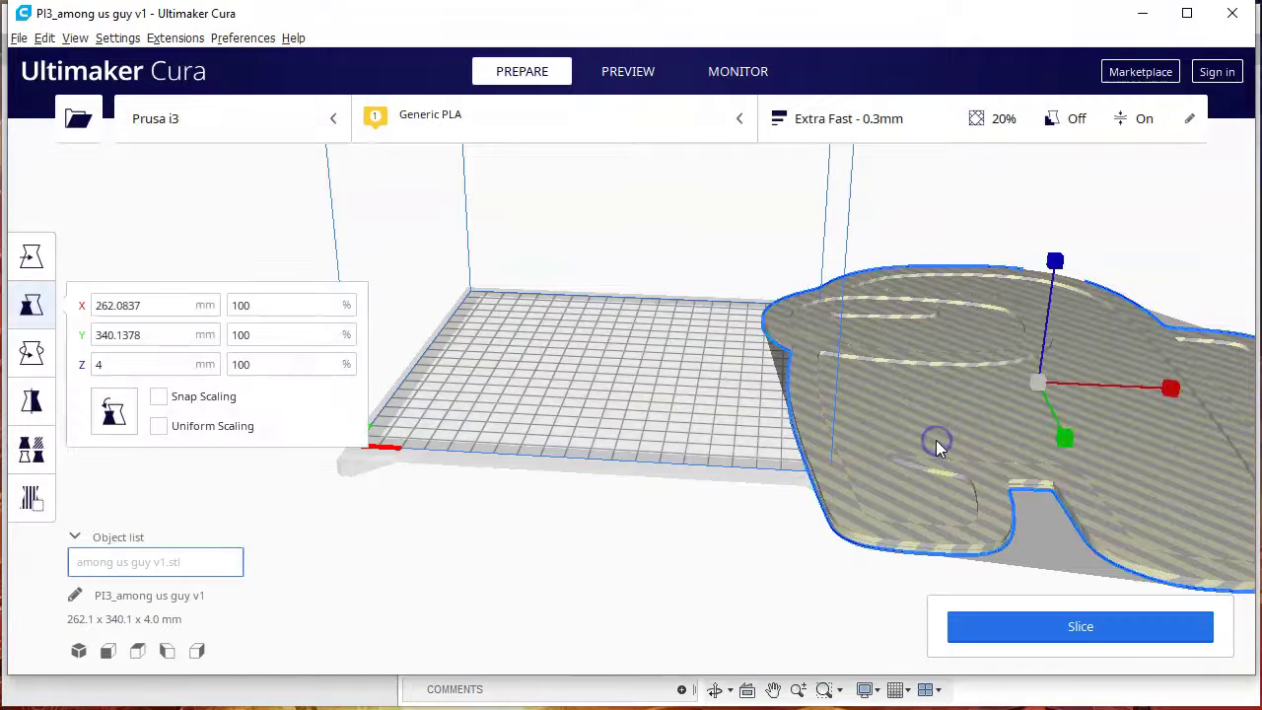
pyautogui.click(169, 369)
pyautogui.click(284, 335)
pyautogui.write('10.04')
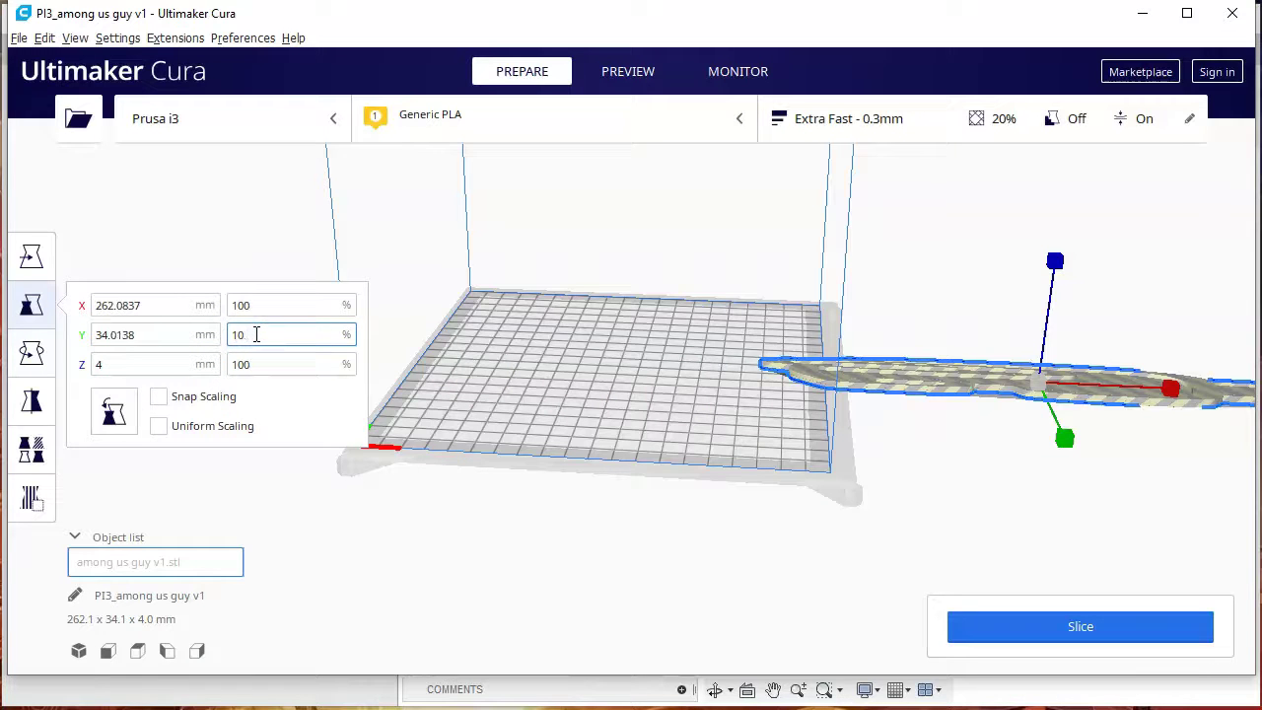
pyautogui.click(280, 307)
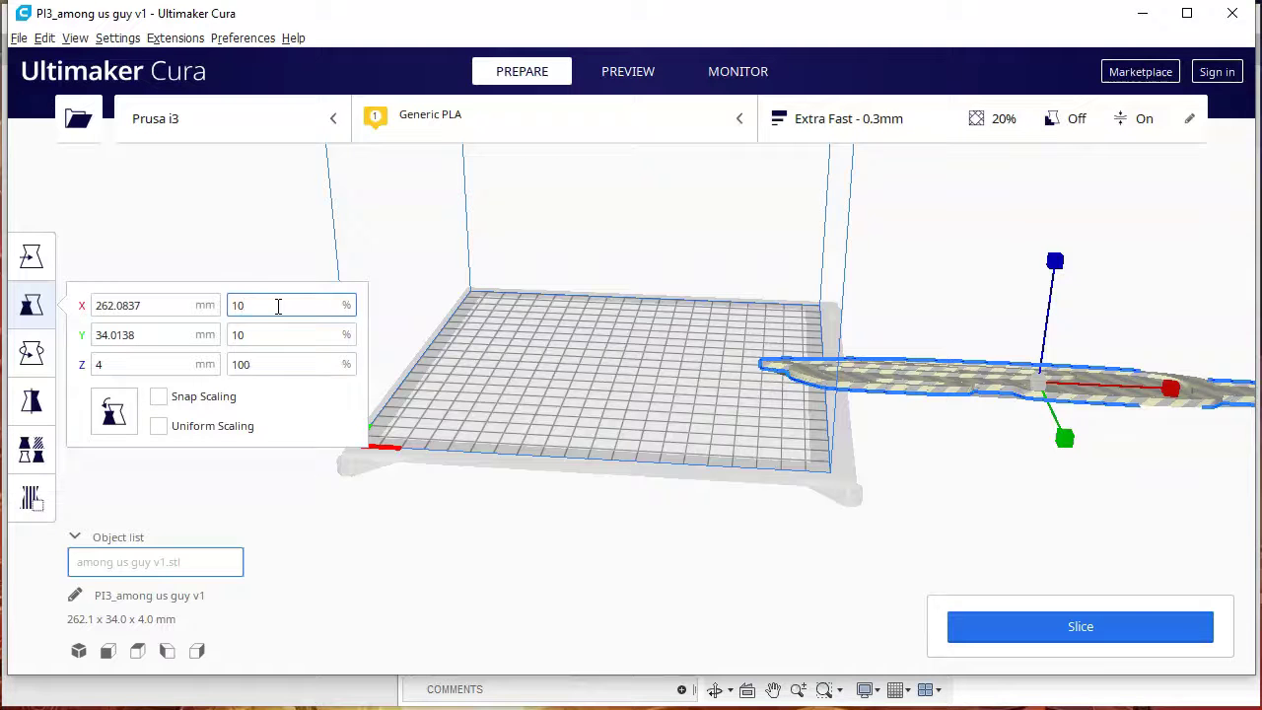
pyautogui.write('10')
pyautogui.press('Return')
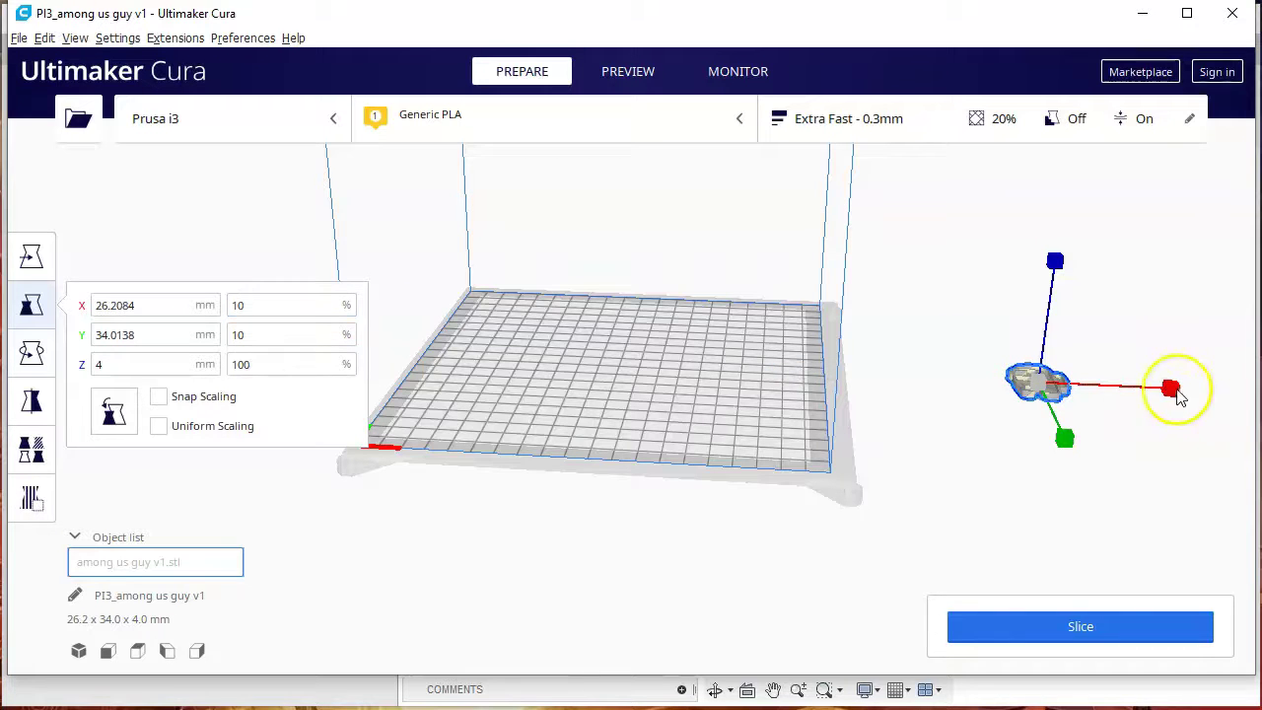
# - Move the scaled model along X to about -1.35 mm, near the build plate's centre, and slice it
pyautogui.click(30, 257)
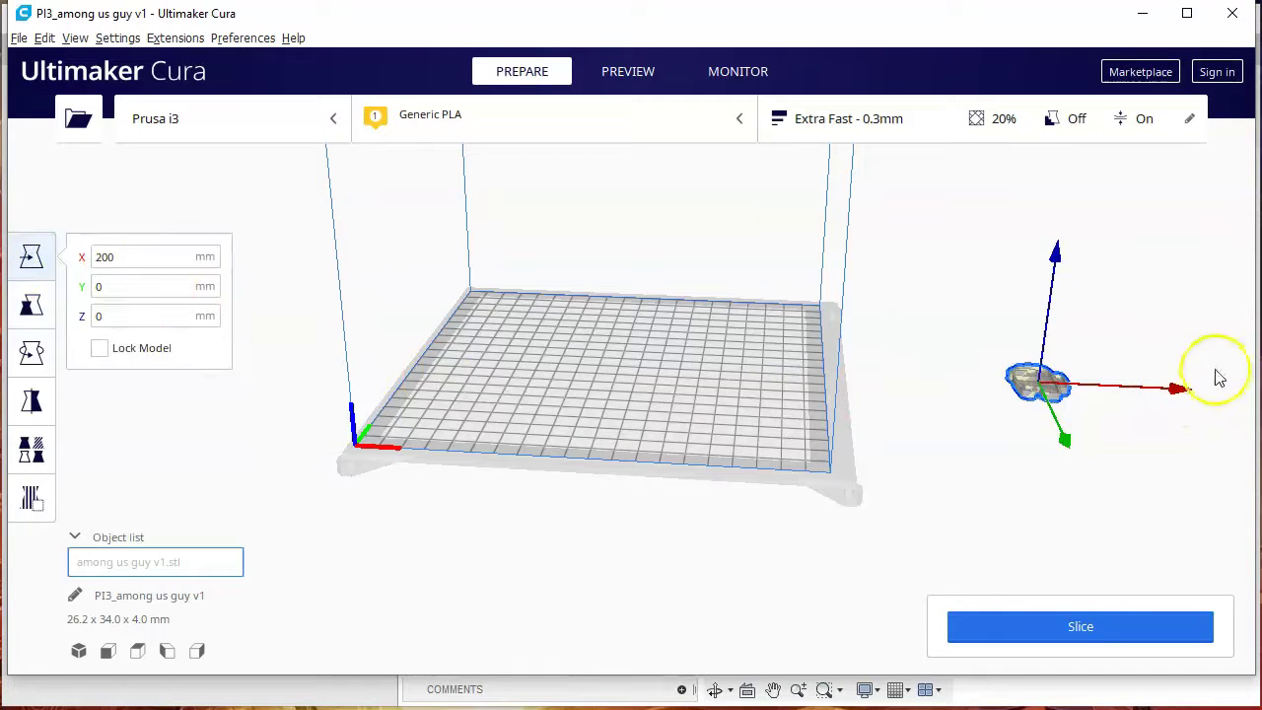
pyautogui.moveTo(1180, 385); pyautogui.dragTo(749, 397)
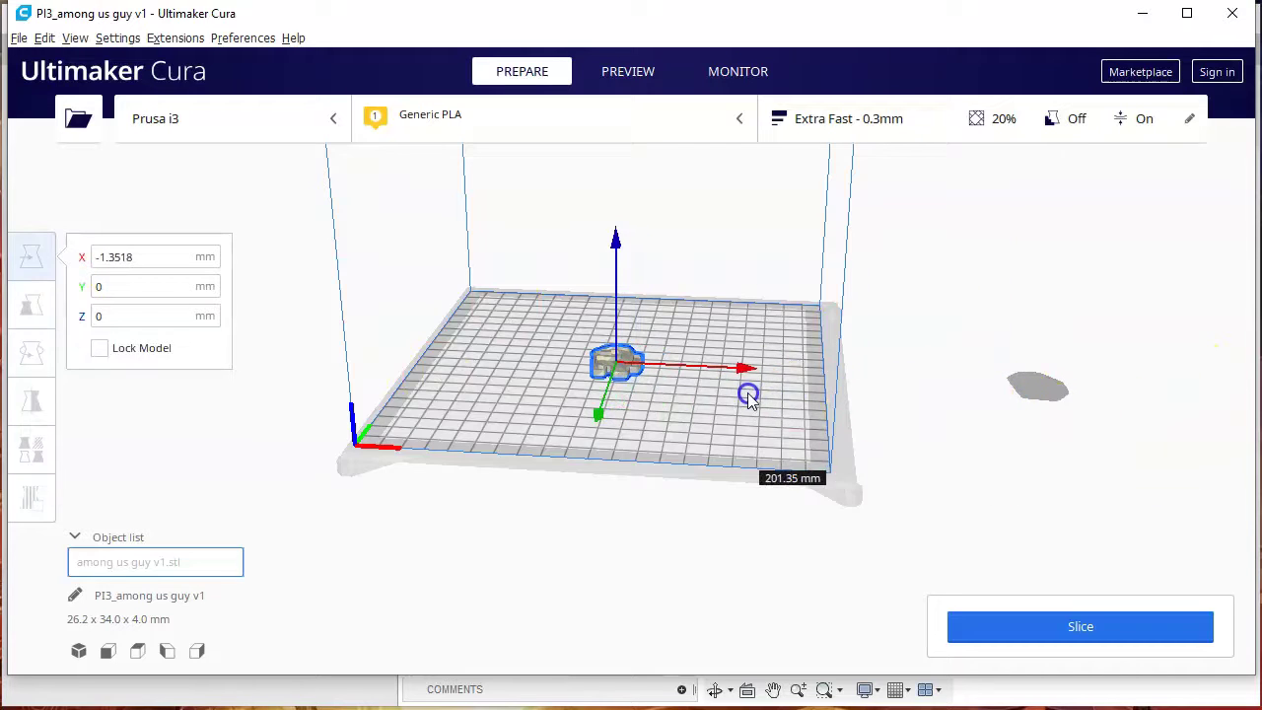
pyautogui.scroll(5, 651, 383)
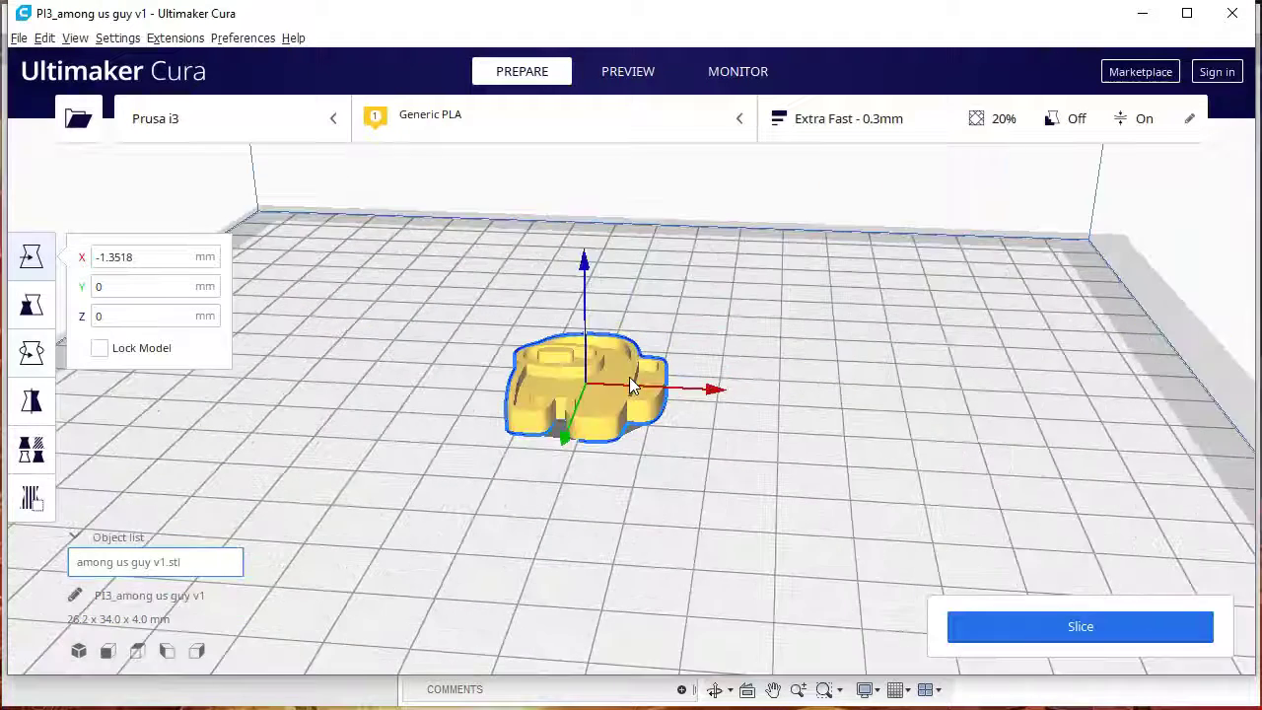
pyautogui.scroll(2, 629, 377)
pyautogui.scroll(3, 696, 445)
pyautogui.click(1124, 629)
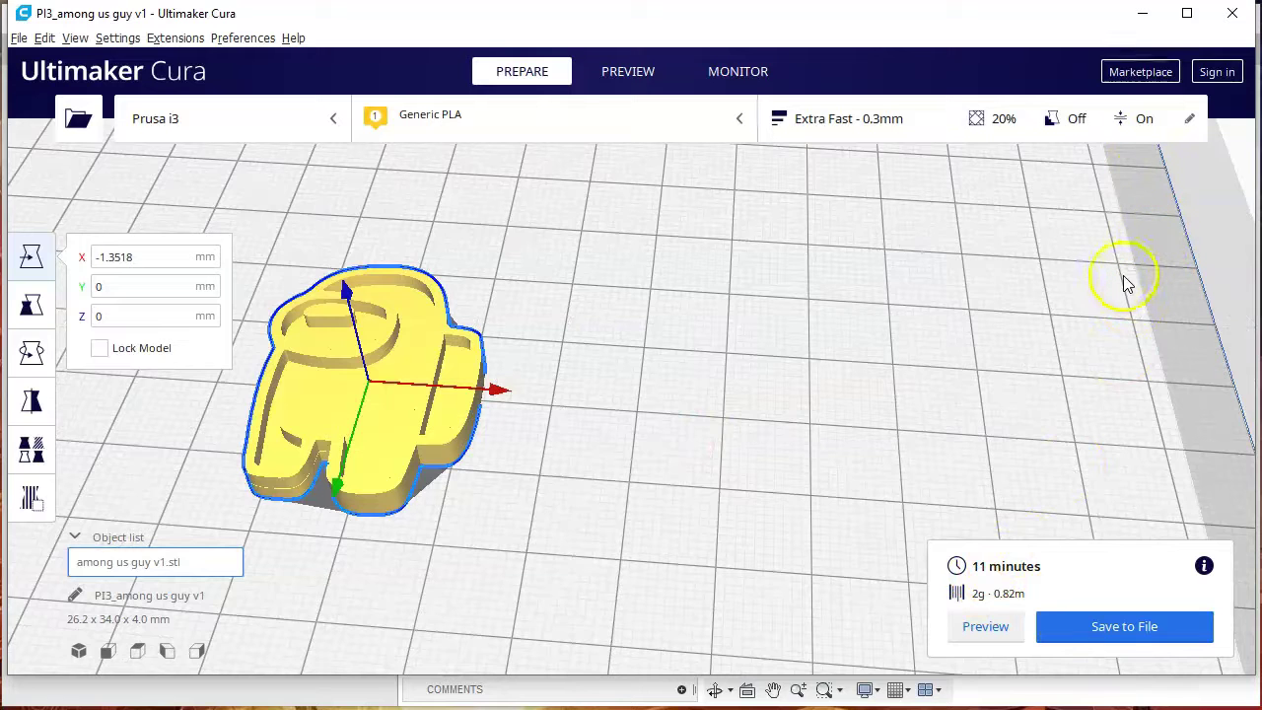
# - Switch the print profile to Normal - 0.15 mm, keeping the customized settings, and slice the model again
pyautogui.click(1190, 120)
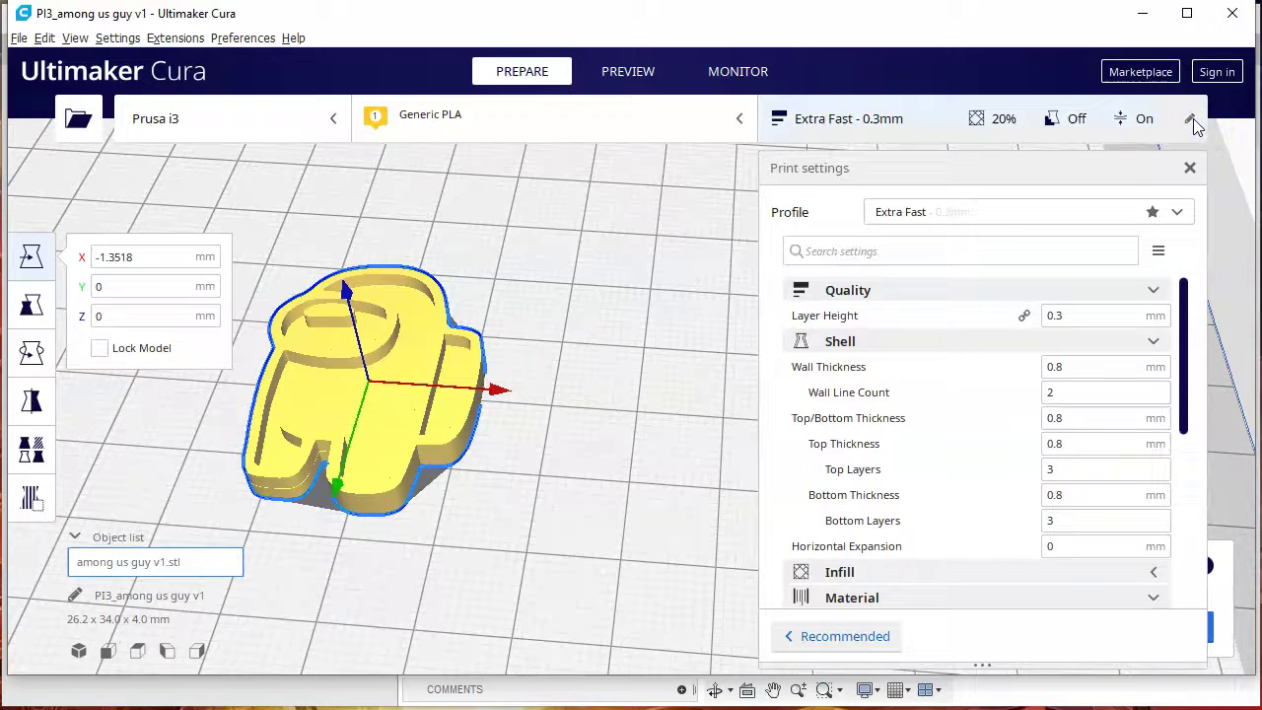
pyautogui.click(1177, 211)
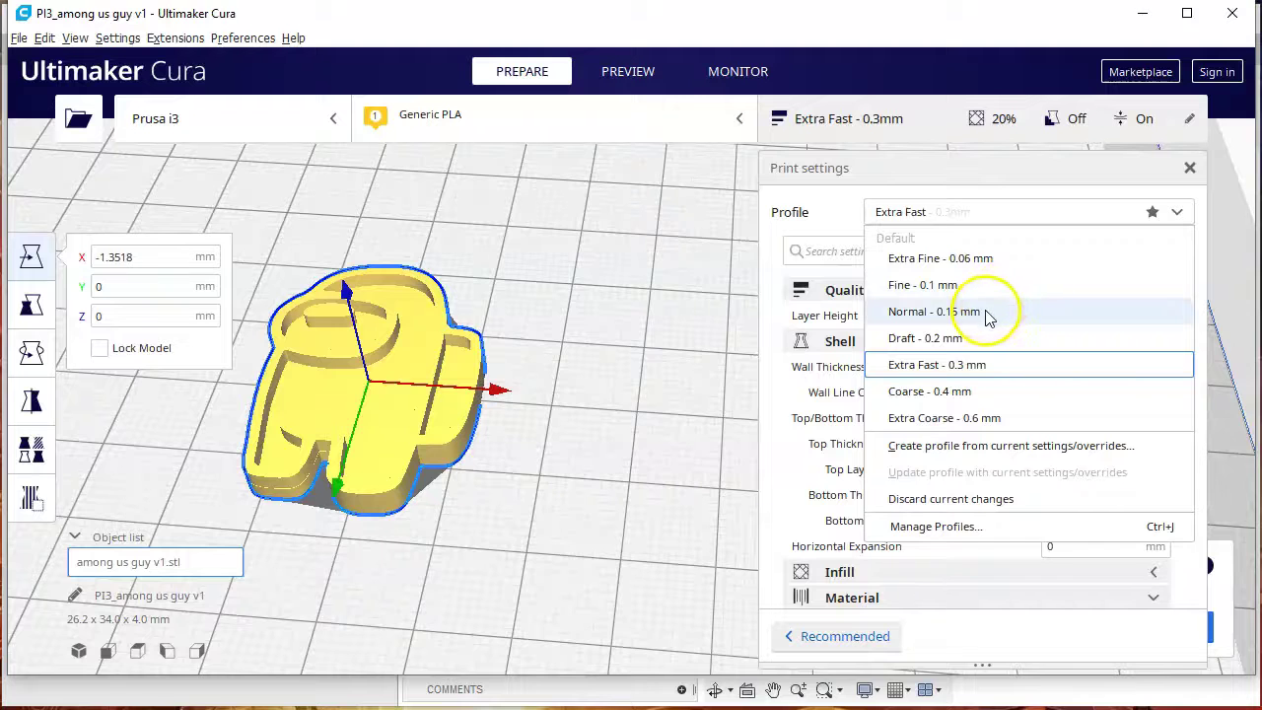
pyautogui.click(989, 317)
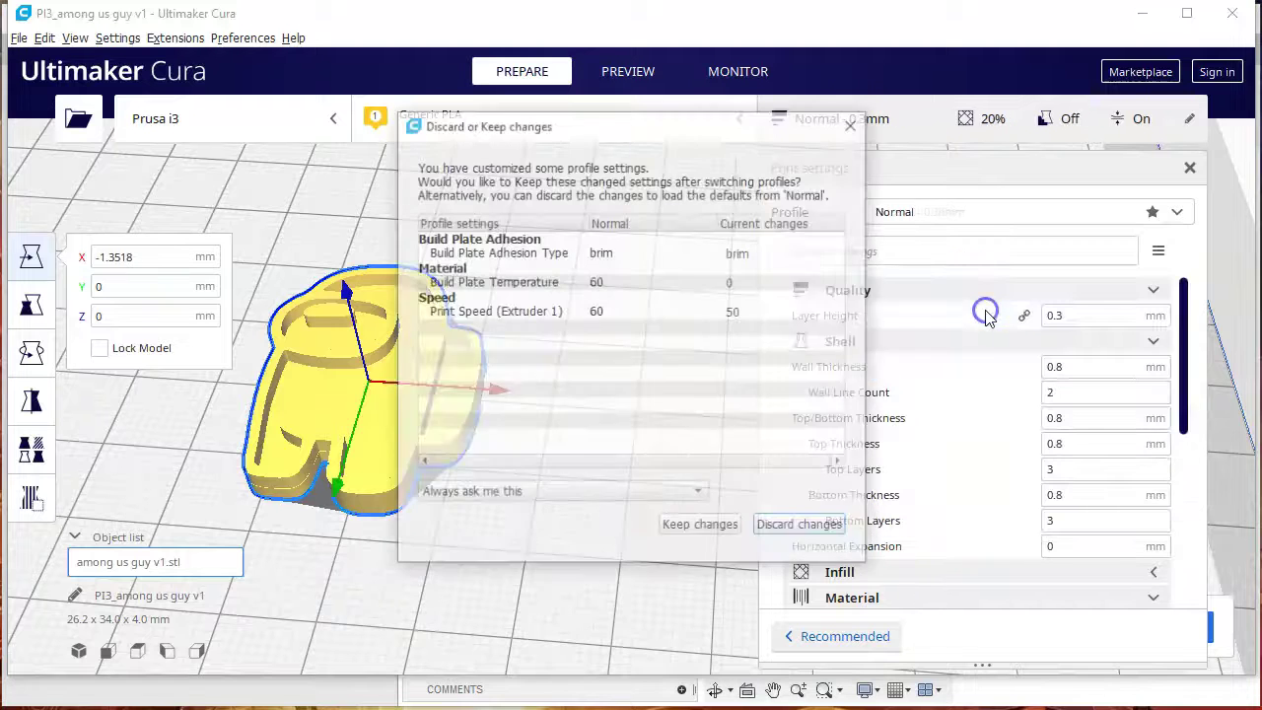
pyautogui.click(698, 528)
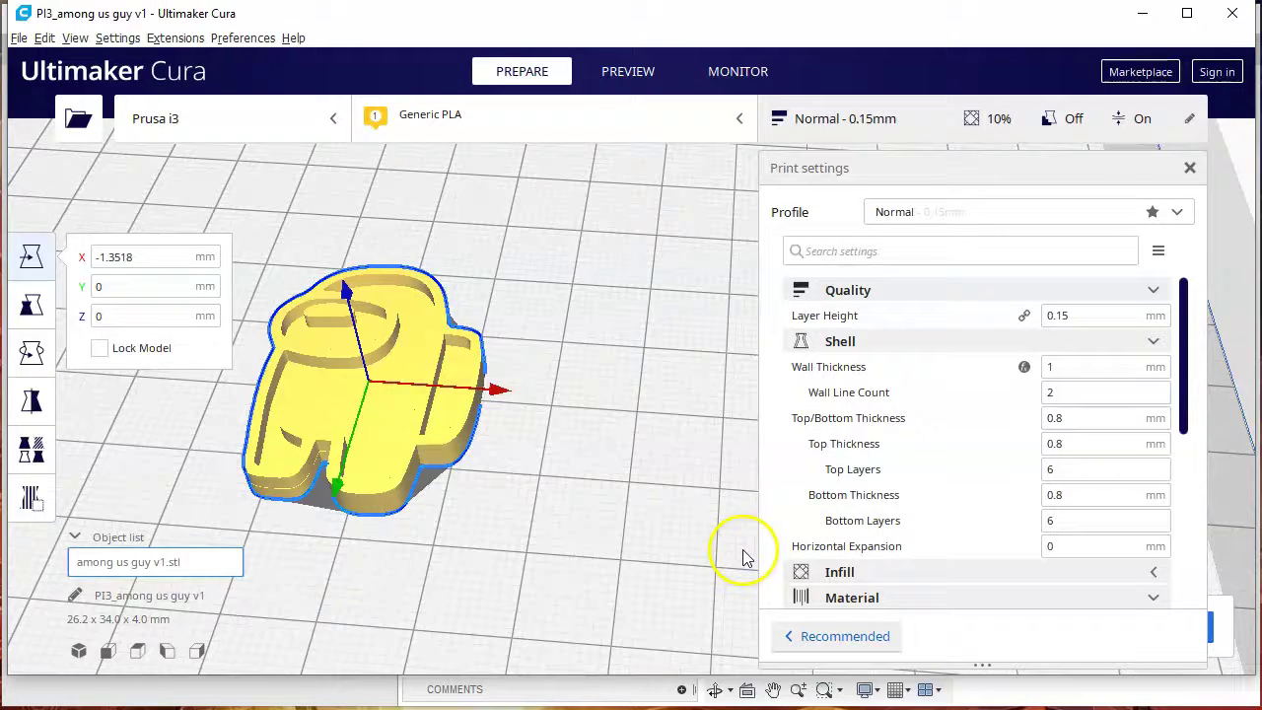
pyautogui.click(1185, 164)
pyautogui.click(1104, 626)
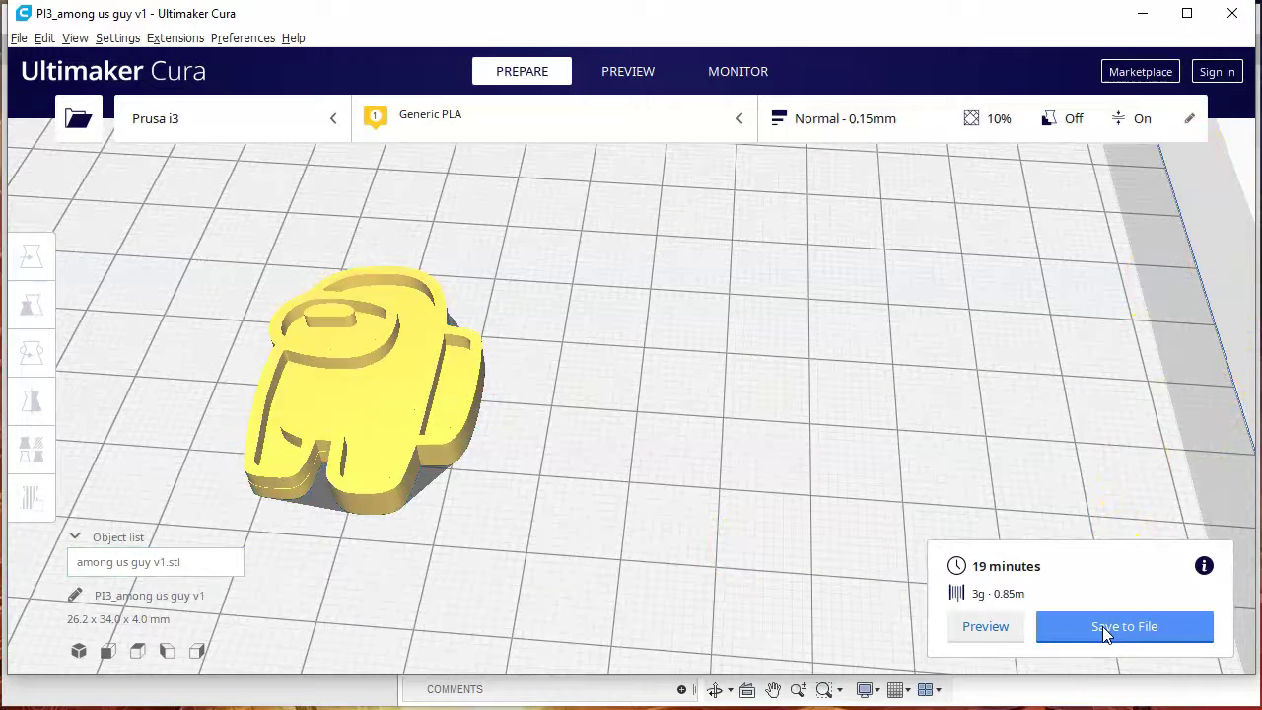
# - Switch the print profile to Extra Fine - 0.06 mm with the customized settings kept, and reslice the model
pyautogui.click(1189, 118)
pyautogui.click(1177, 209)
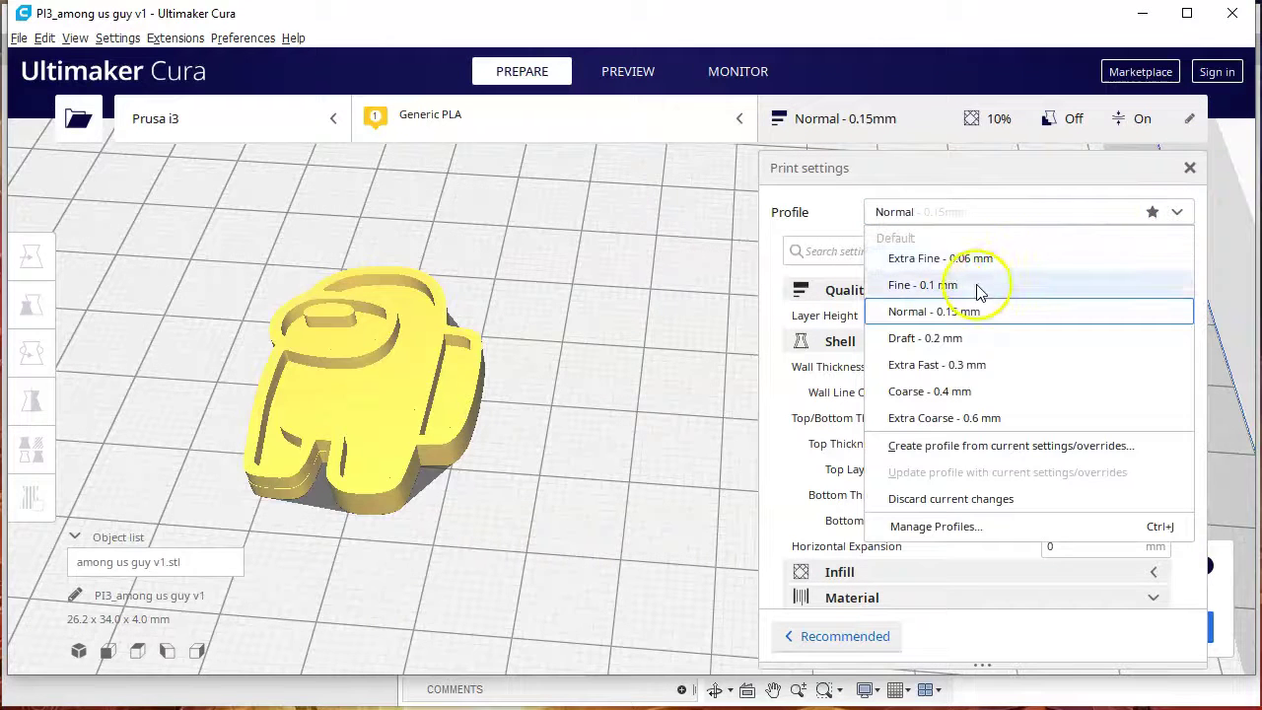
pyautogui.click(991, 264)
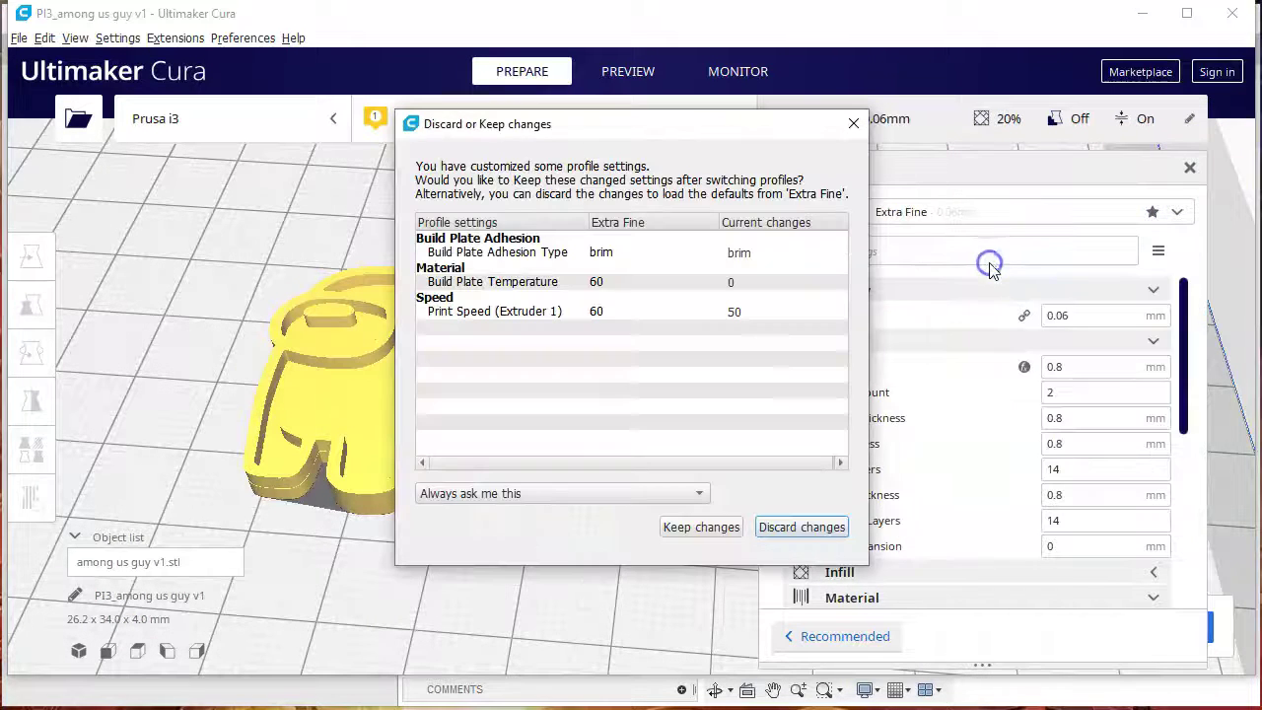
pyautogui.click(698, 529)
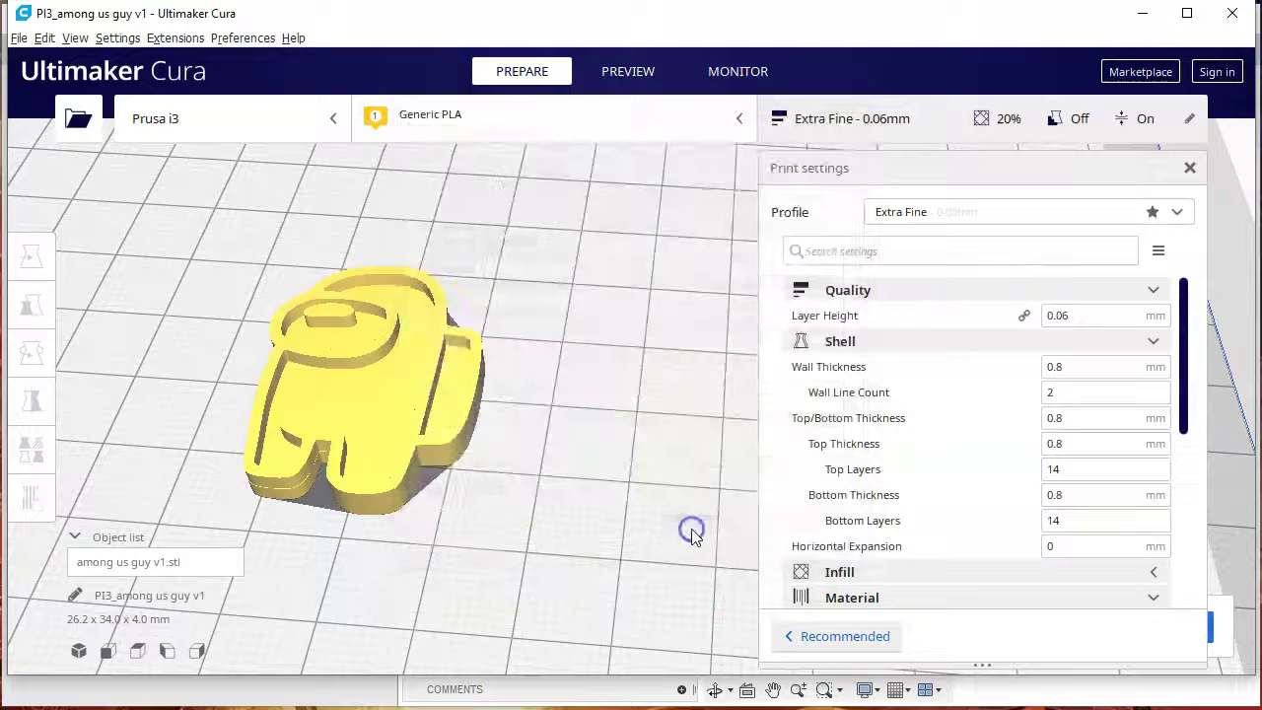
pyautogui.click(1190, 169)
pyautogui.click(1071, 621)
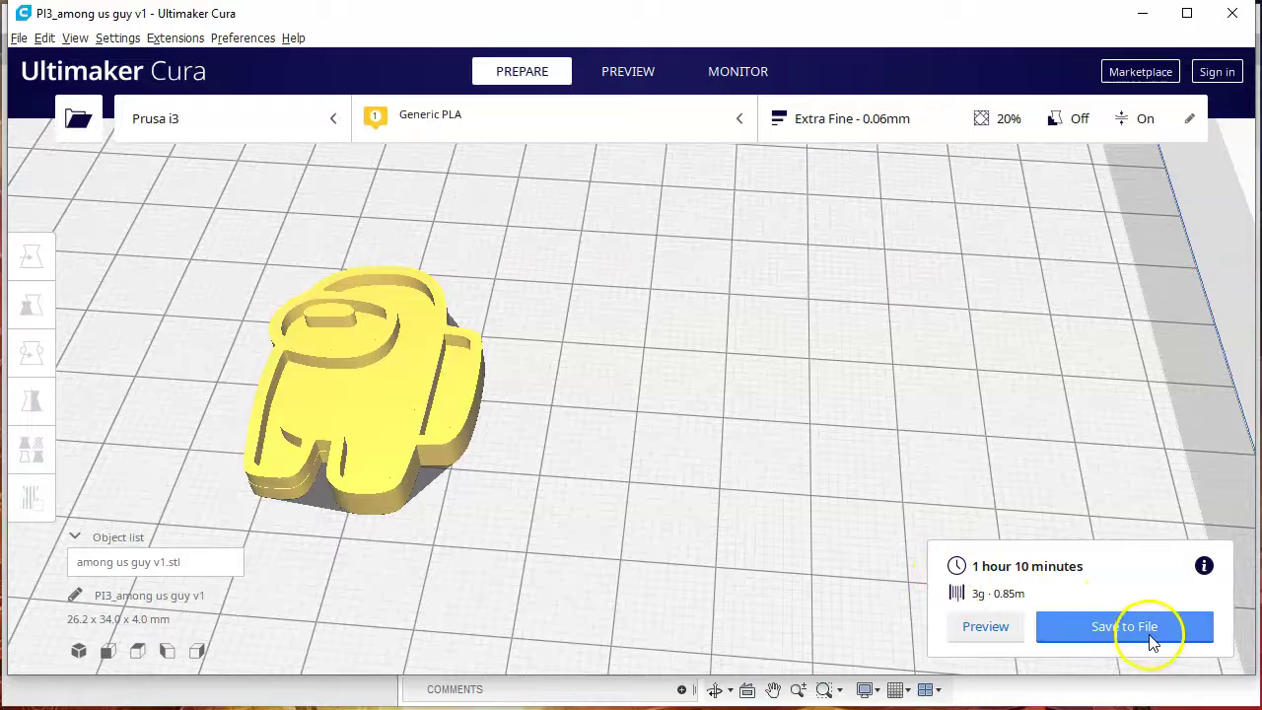
# - Change the print profile to Fine - 0.1 mm, keep the customized settings and slice the model
pyautogui.click(1152, 116)
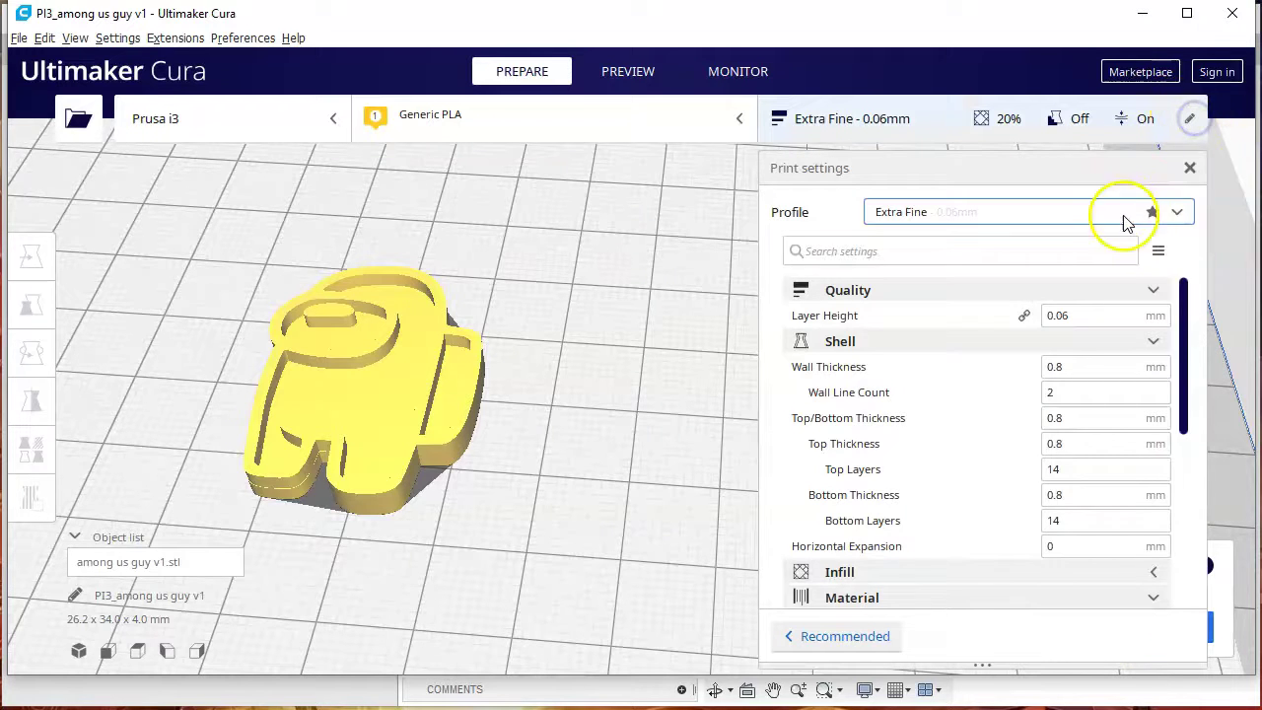
pyautogui.click(1180, 219)
pyautogui.click(956, 287)
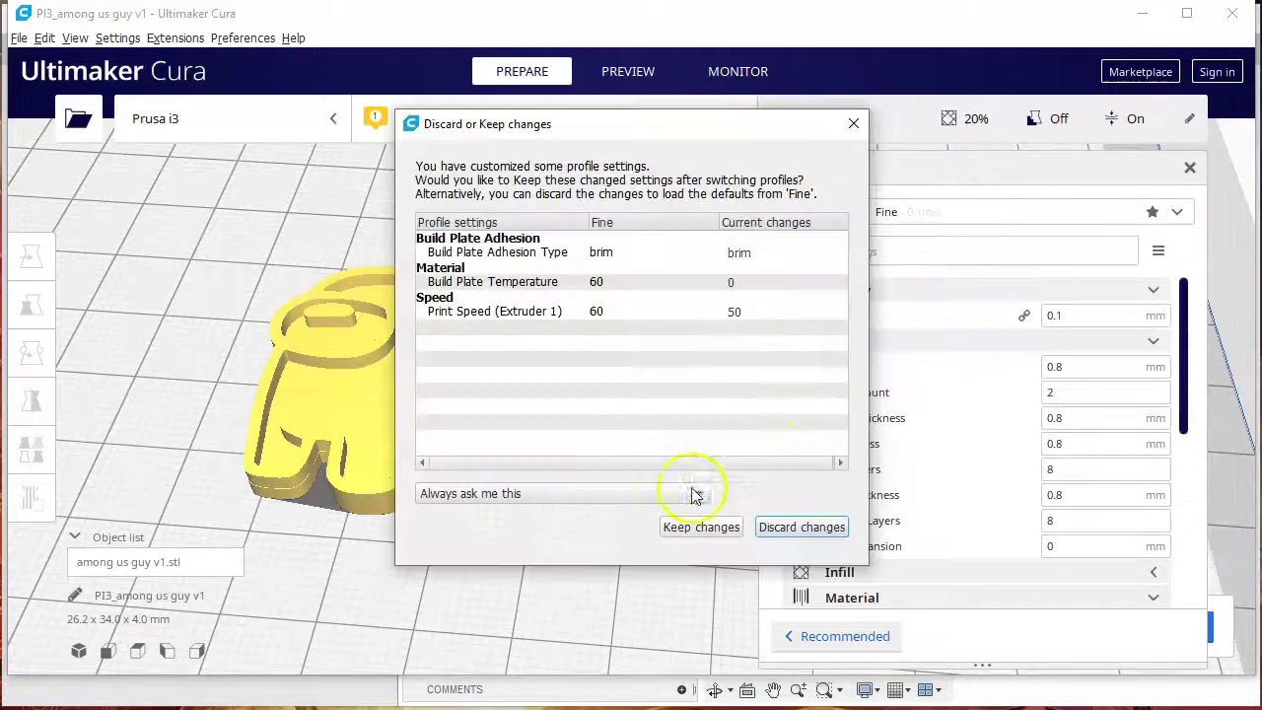
pyautogui.click(699, 526)
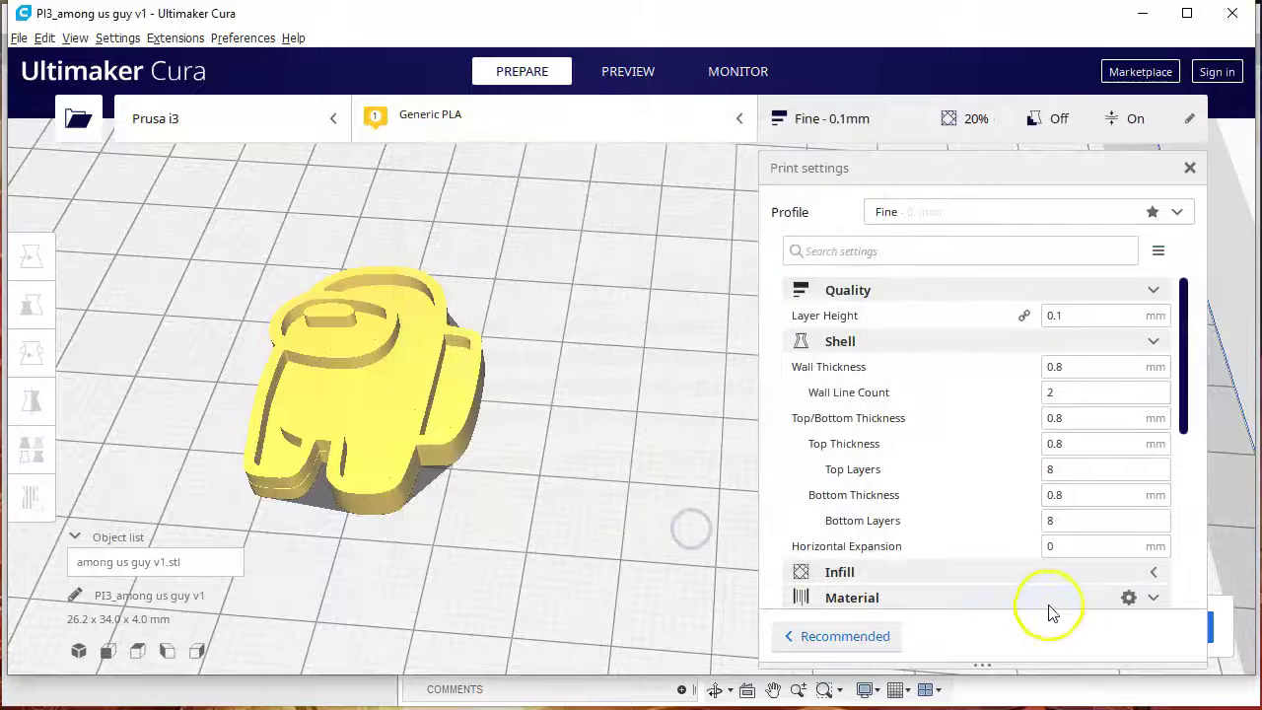
pyautogui.click(1190, 167)
pyautogui.click(1135, 625)
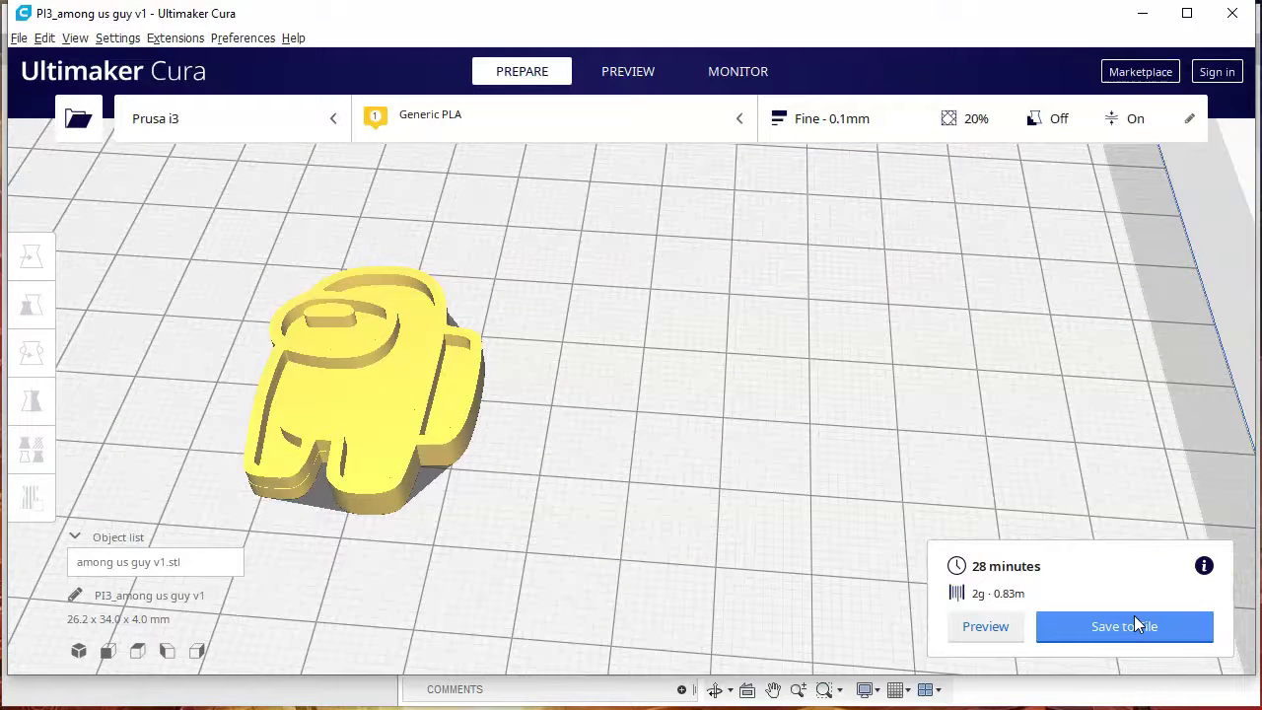
# - Save the sliced print job to the removable drive under the name A us flat guy and eject the drive
pyautogui.click(127, 594)
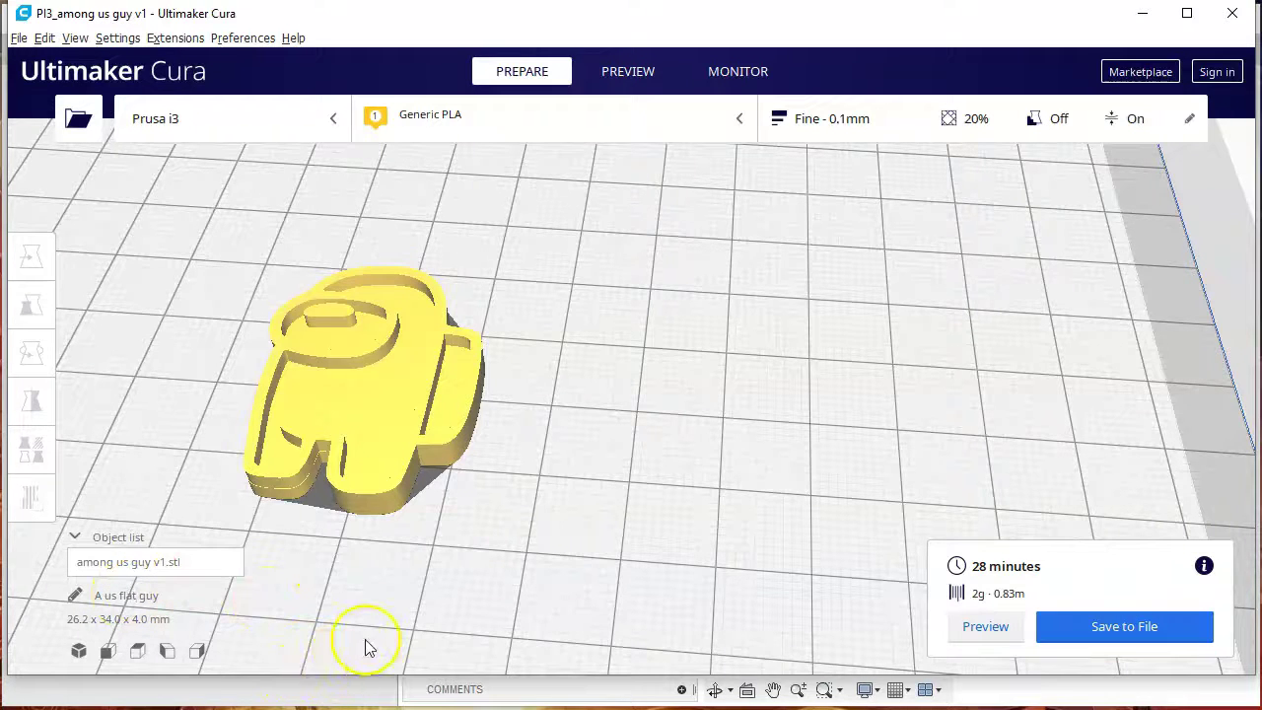
pyautogui.click(1112, 631)
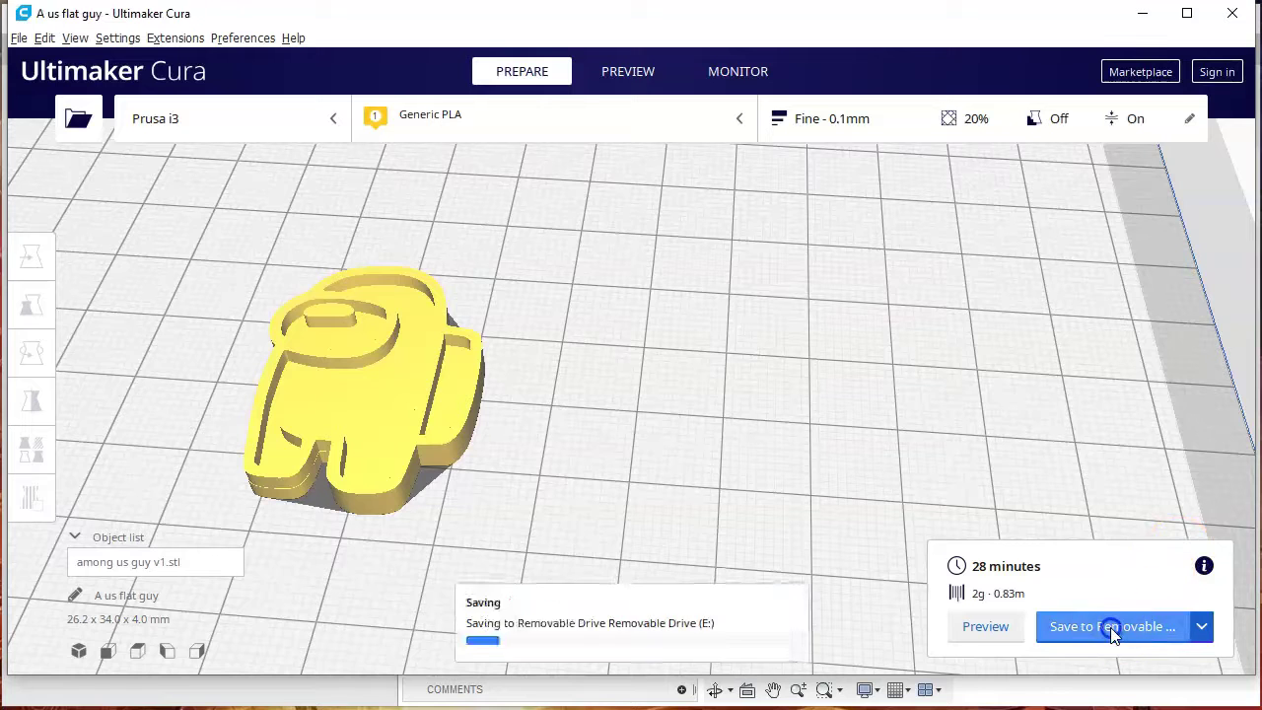
pyautogui.click(769, 640)
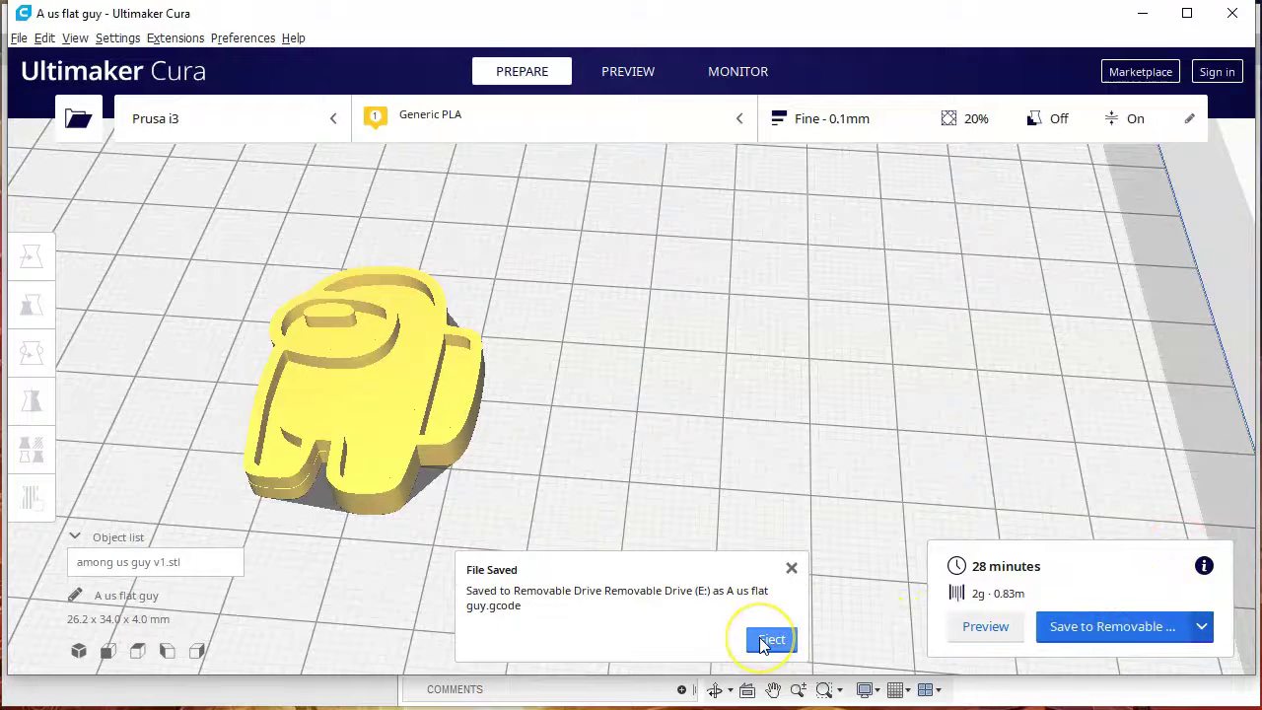